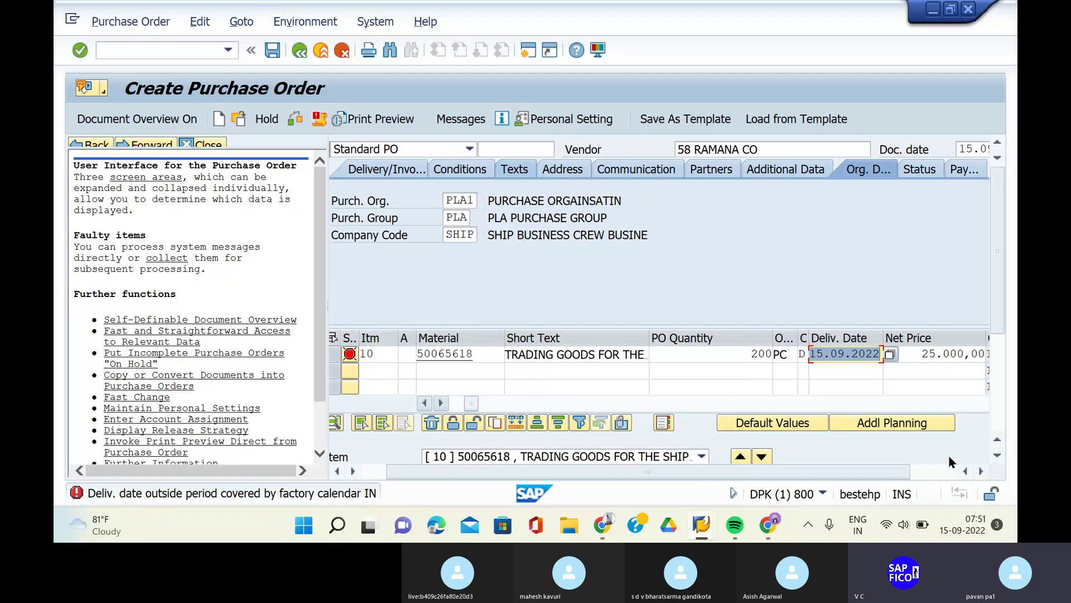
Examine the purchase order item's net price, material group, plant and storage location columns
{"action": "left_click", "coordinate": [978, 471]}
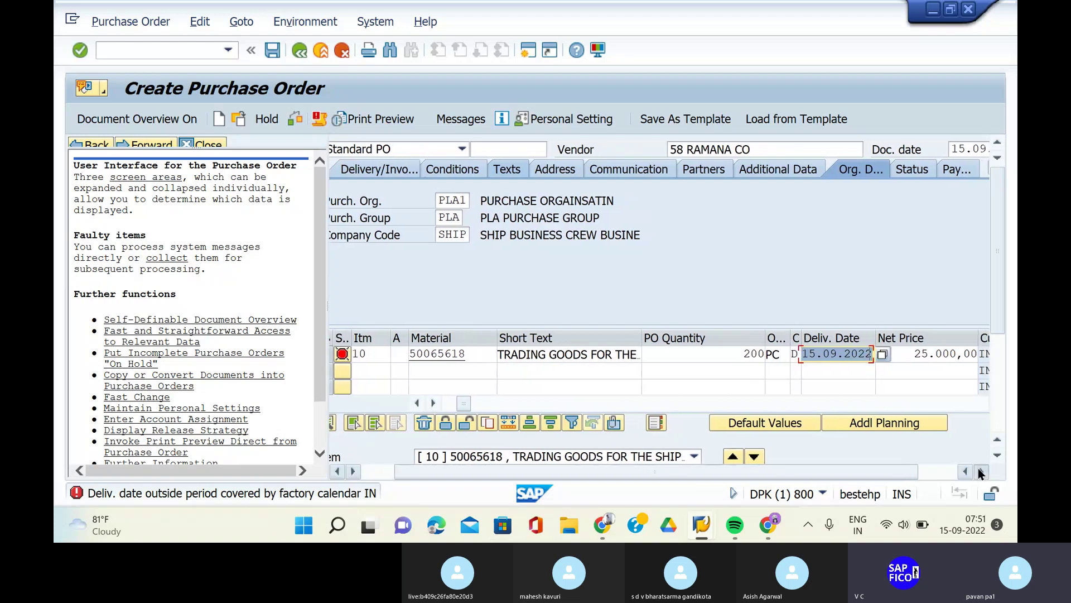
{"action": "left_click", "coordinate": [979, 471]}
{"action": "left_click", "coordinate": [979, 471]}
{"action": "left_click", "coordinate": [979, 472]}
{"action": "left_click", "coordinate": [979, 471]}
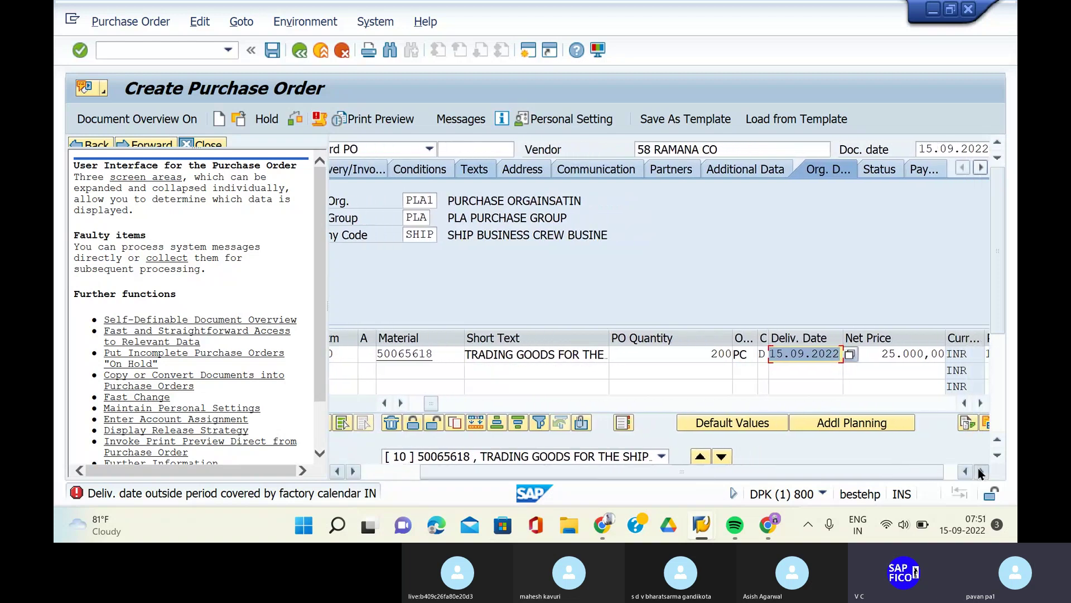
{"action": "left_click", "coordinate": [979, 471]}
{"action": "left_click", "coordinate": [979, 472]}
{"action": "left_click", "coordinate": [979, 472]}
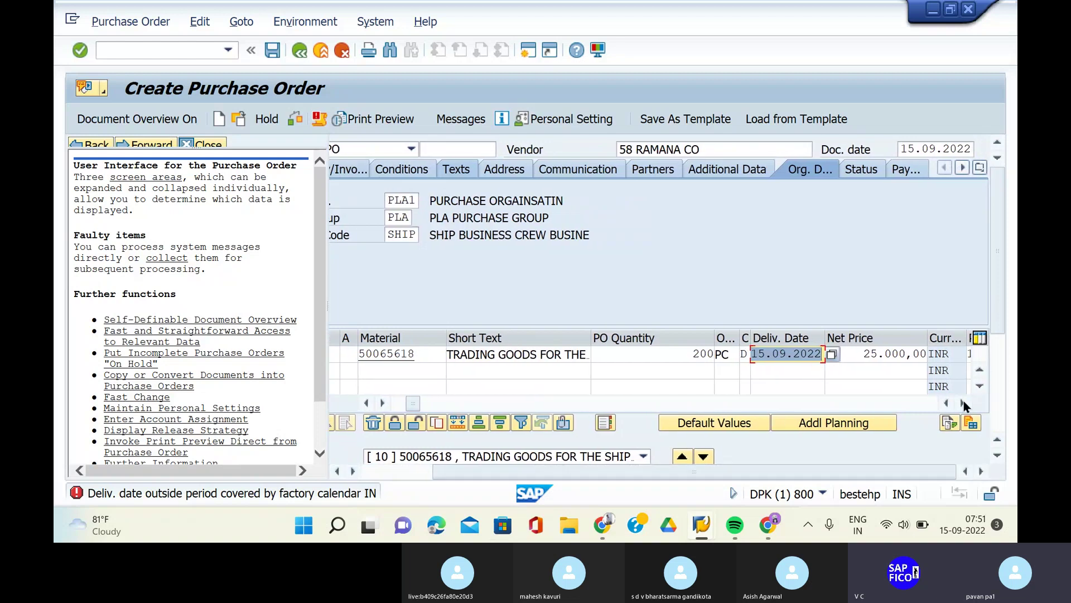
{"action": "left_click", "coordinate": [964, 403]}
{"action": "left_click", "coordinate": [964, 403]}
{"action": "left_click", "coordinate": [964, 403]}
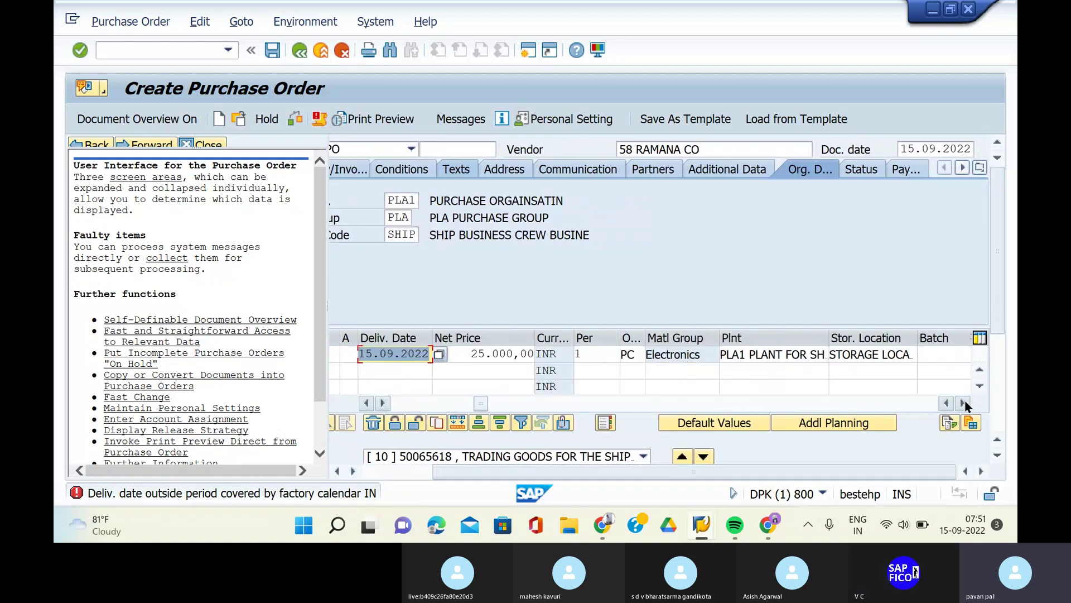
{"action": "left_click", "coordinate": [964, 403]}
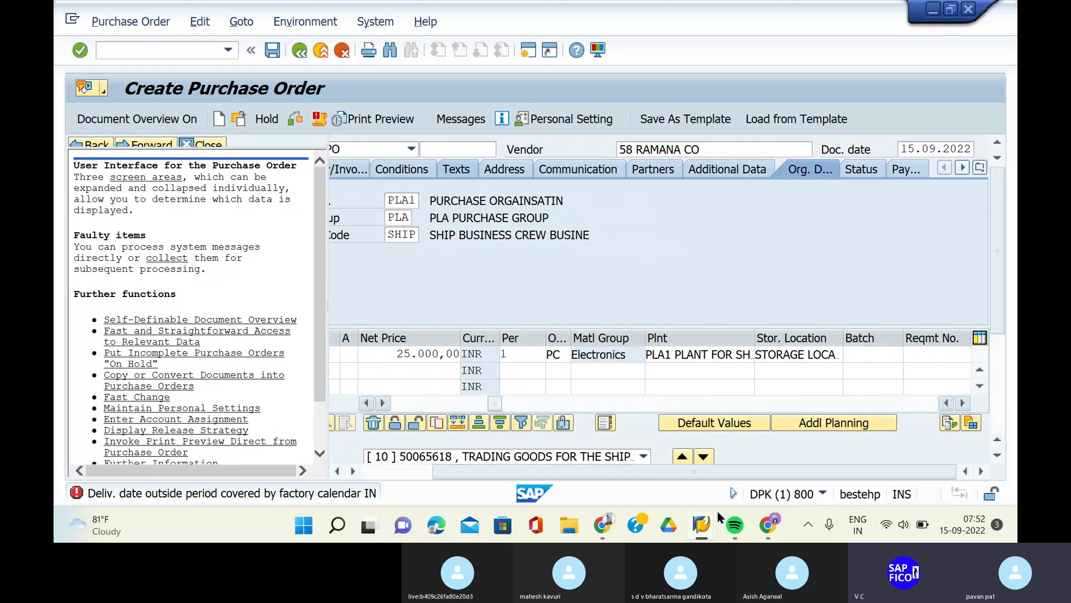
Switch to Skype in Chrome and look up the plant definition transaction code in the shared FI-MM integration configuration slides
{"action": "mouse_move", "coordinate": [770, 527]}
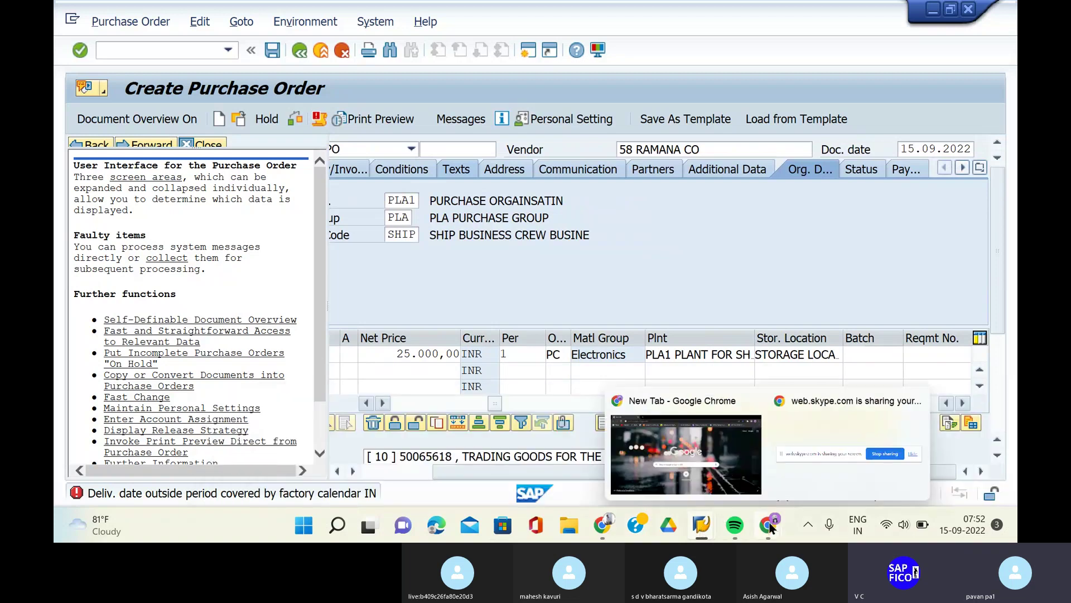
{"action": "left_click", "coordinate": [782, 435]}
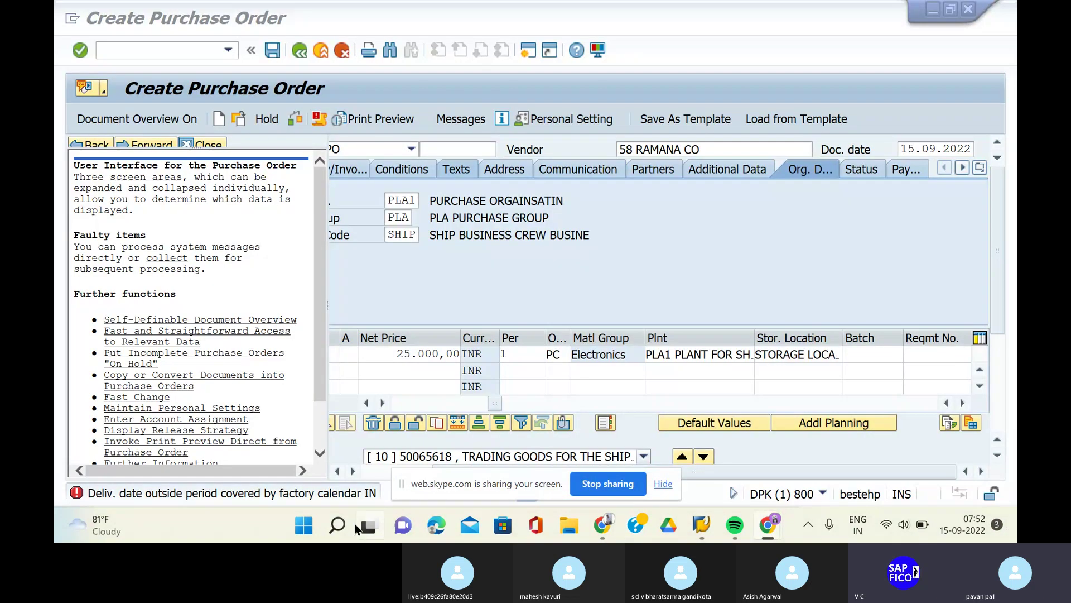
{"action": "left_click", "coordinate": [602, 525]}
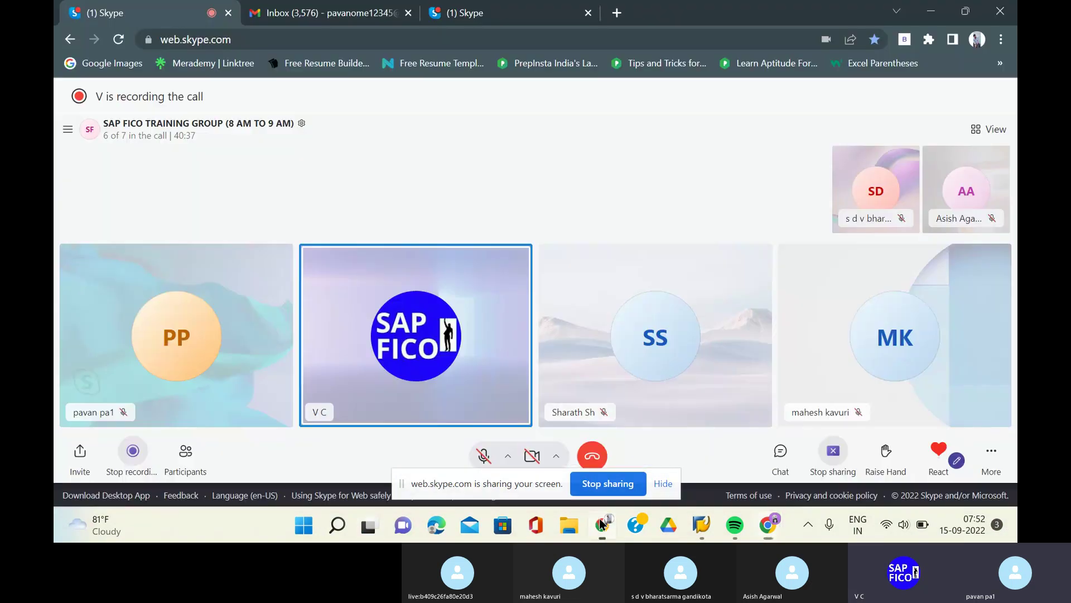
{"action": "left_click", "coordinate": [468, 7]}
{"action": "left_click", "coordinate": [77, 262]}
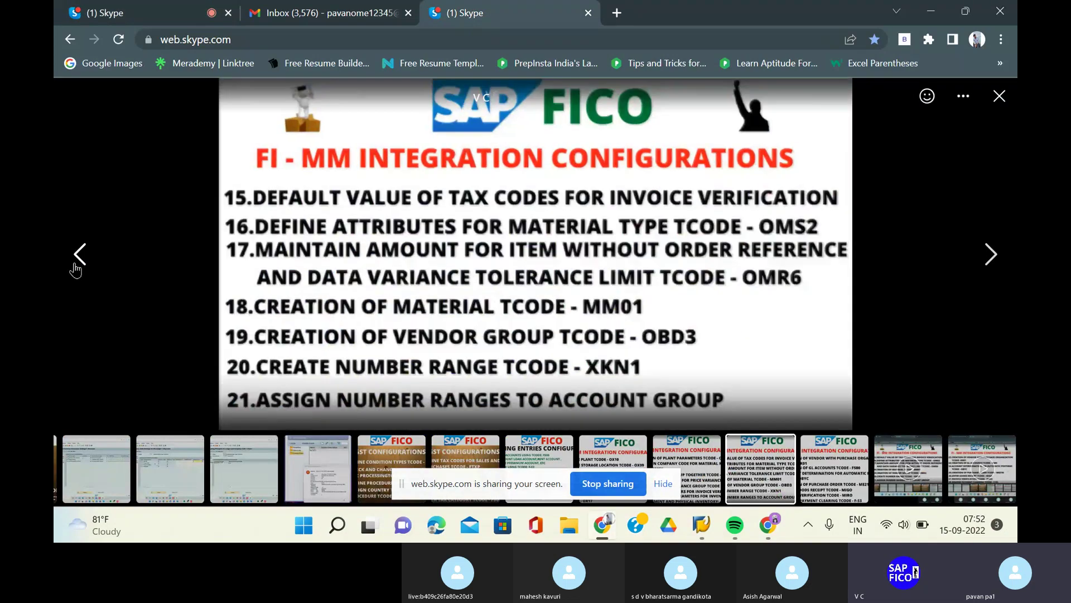
{"action": "left_click", "coordinate": [76, 265]}
{"action": "left_click", "coordinate": [76, 266]}
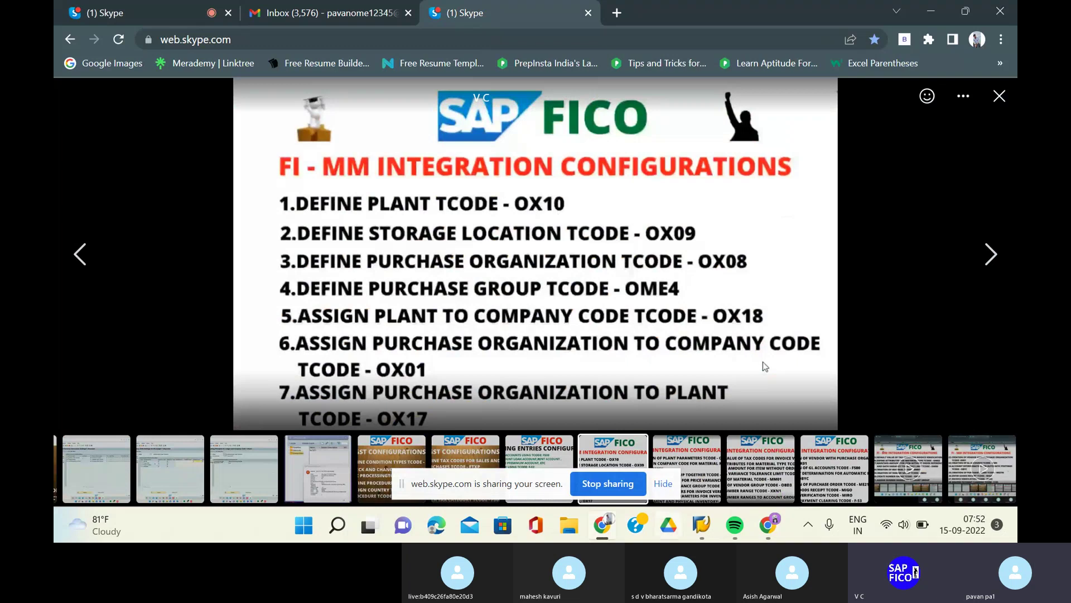
Switch to the SAP session showing the factory calendar overview and start transaction OX10 from there
{"action": "mouse_move", "coordinate": [702, 525]}
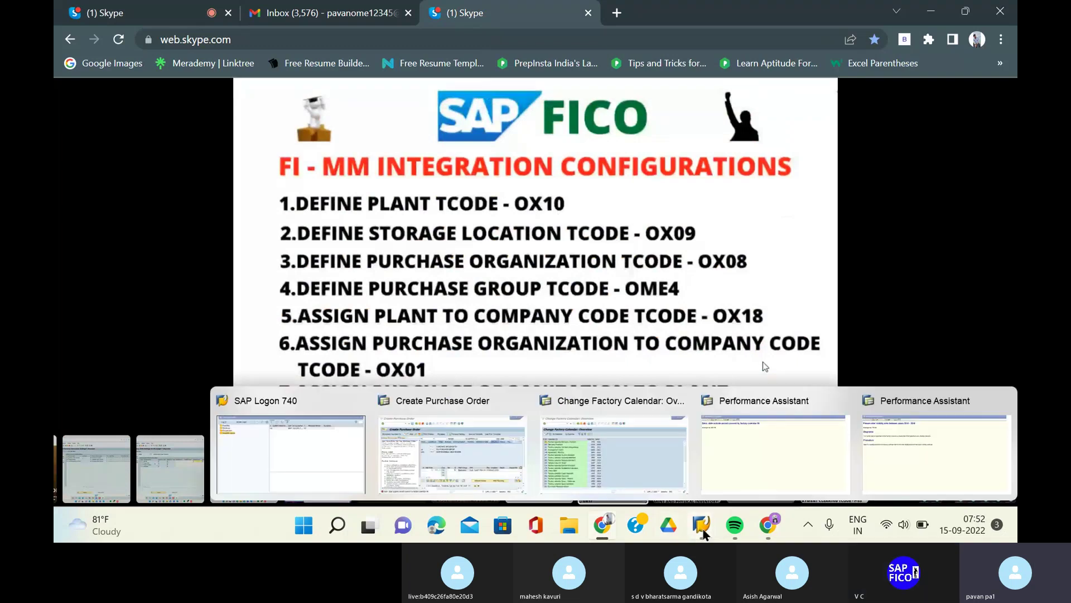
{"action": "left_click", "coordinate": [617, 463]}
{"action": "left_click", "coordinate": [175, 49]}
{"action": "type", "text": "/N"}
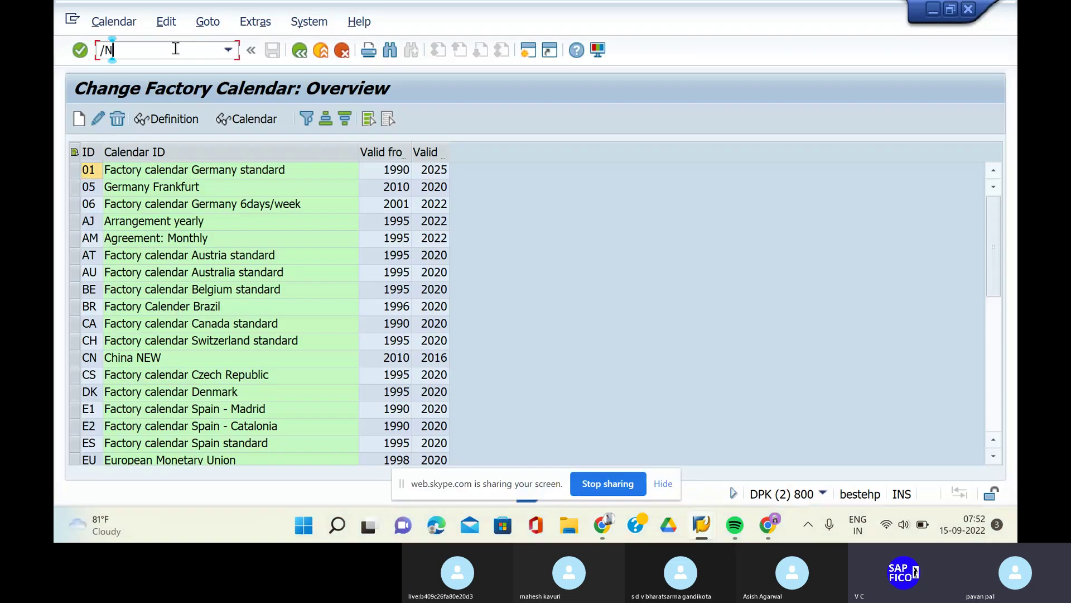
{"action": "type", "text": "OX10"}
{"action": "key", "text": "Return"}
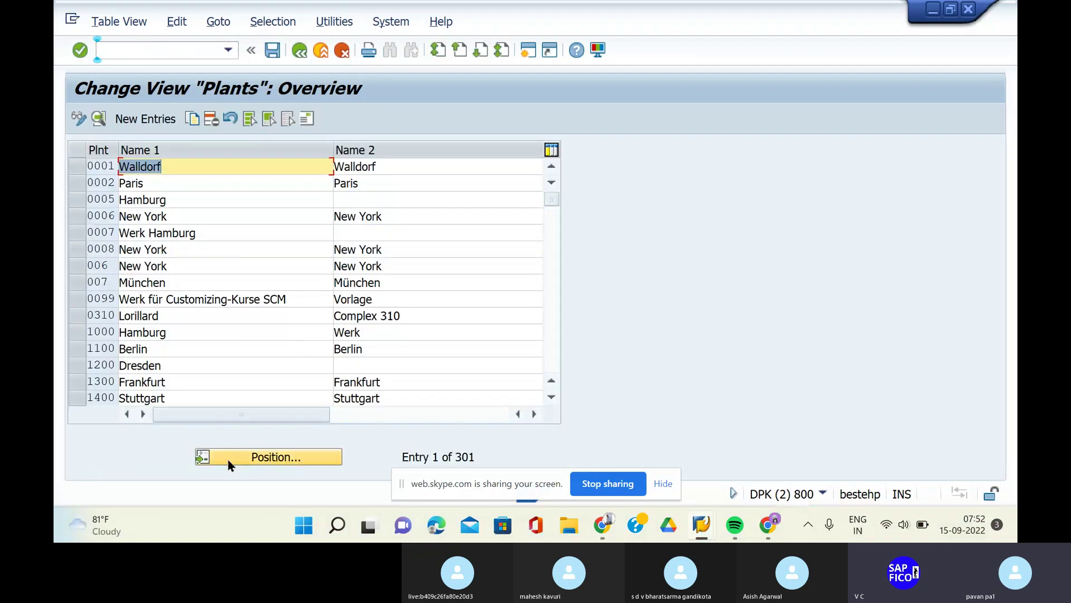
Hide the screen-sharing notice, position the plant list at PLA and open the details of plant PLA1
{"action": "left_click", "coordinate": [662, 484]}
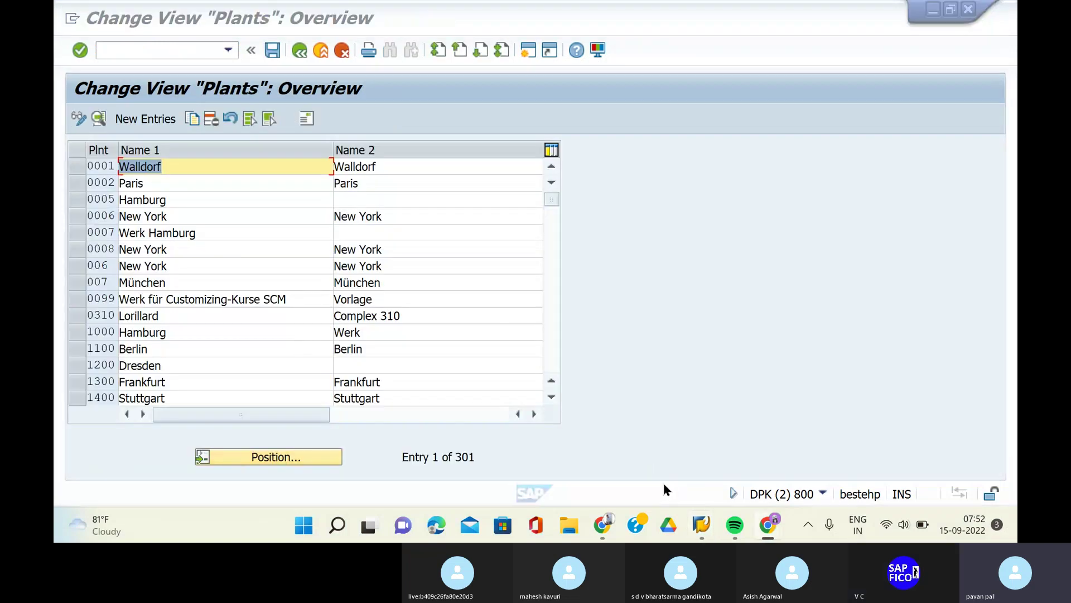
{"action": "left_click", "coordinate": [273, 458]}
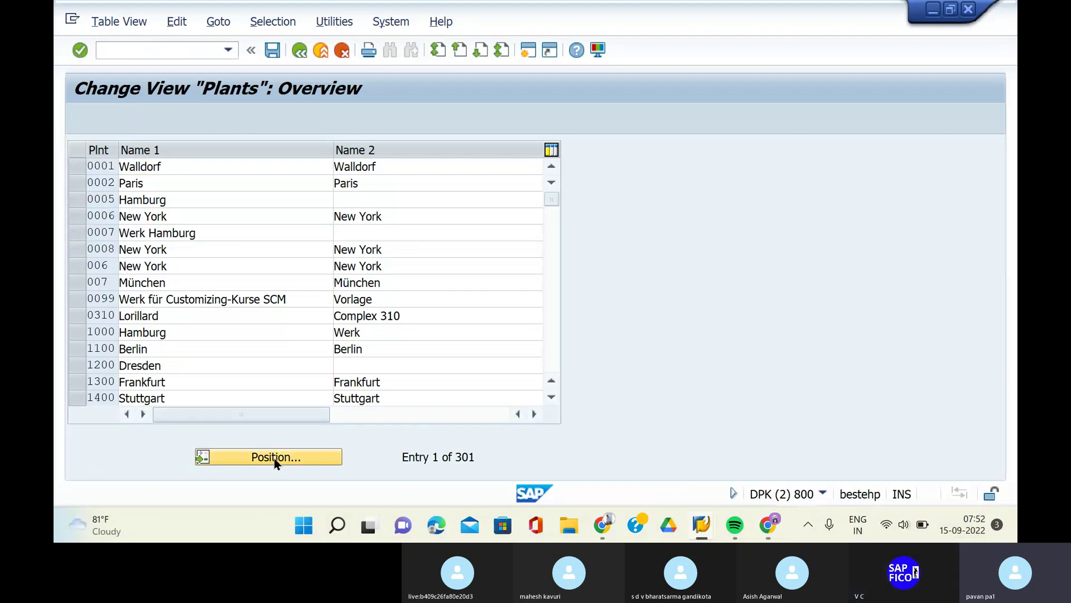
{"action": "type", "text": "PLA"}
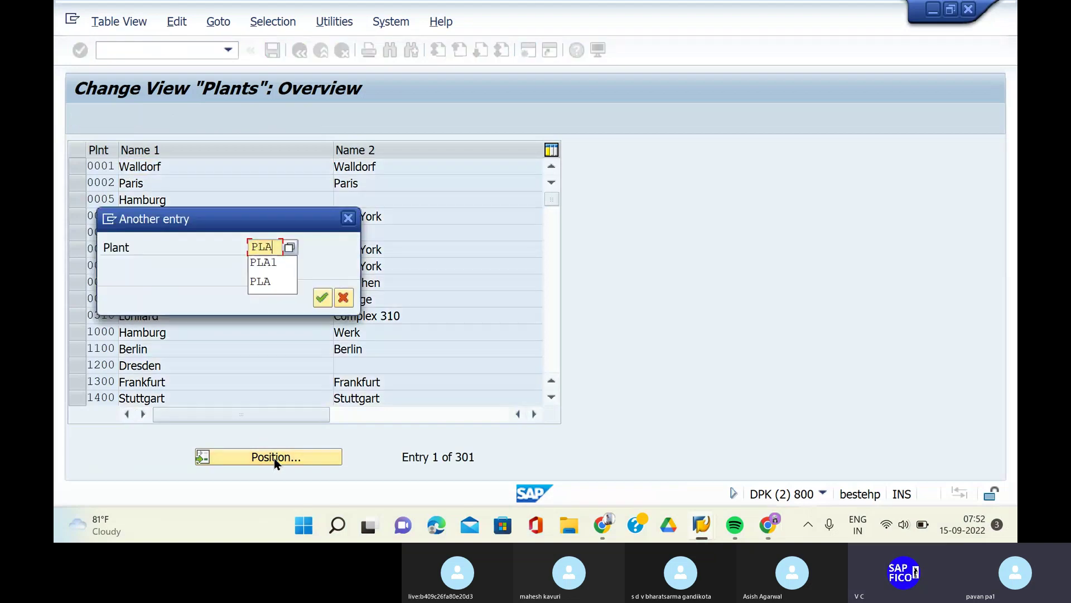
{"action": "key", "text": "Return"}
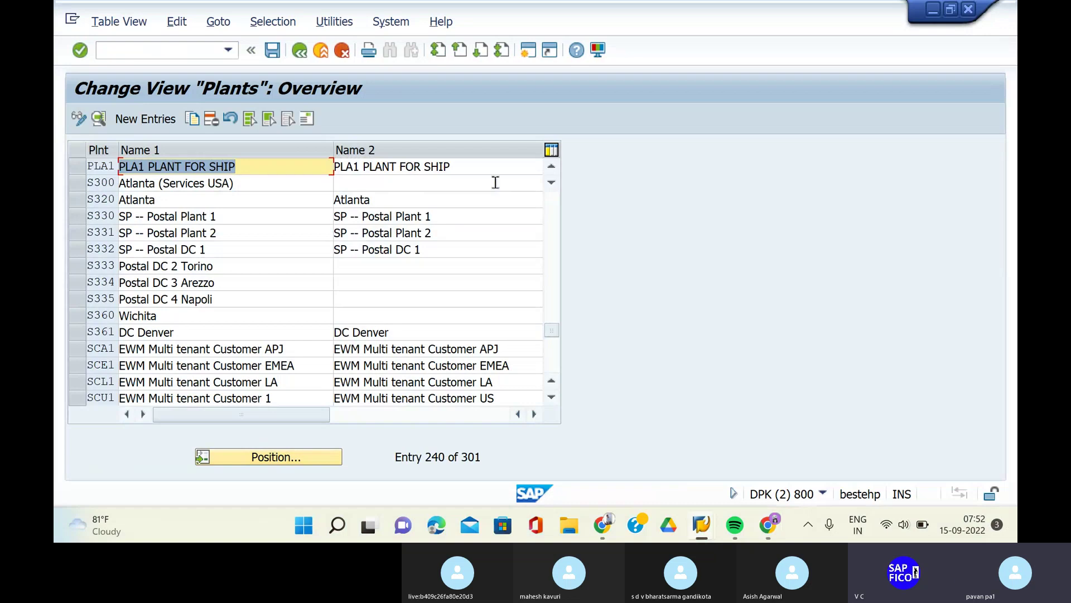
{"action": "double_click", "coordinate": [302, 169]}
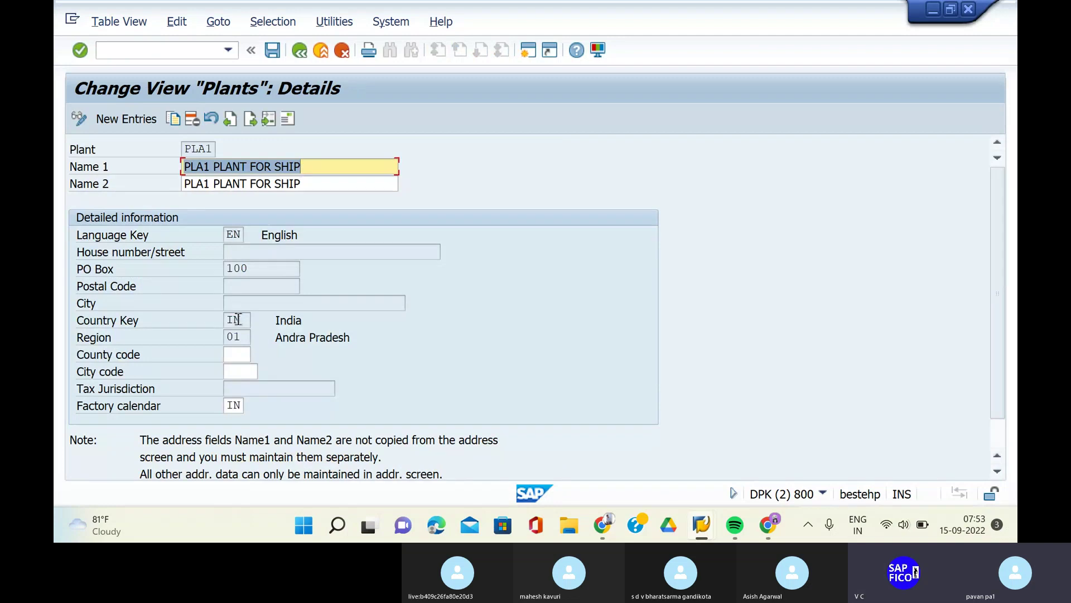
Check the country key and factory calendar assigned to plant PLA1
{"action": "left_click", "coordinate": [241, 319]}
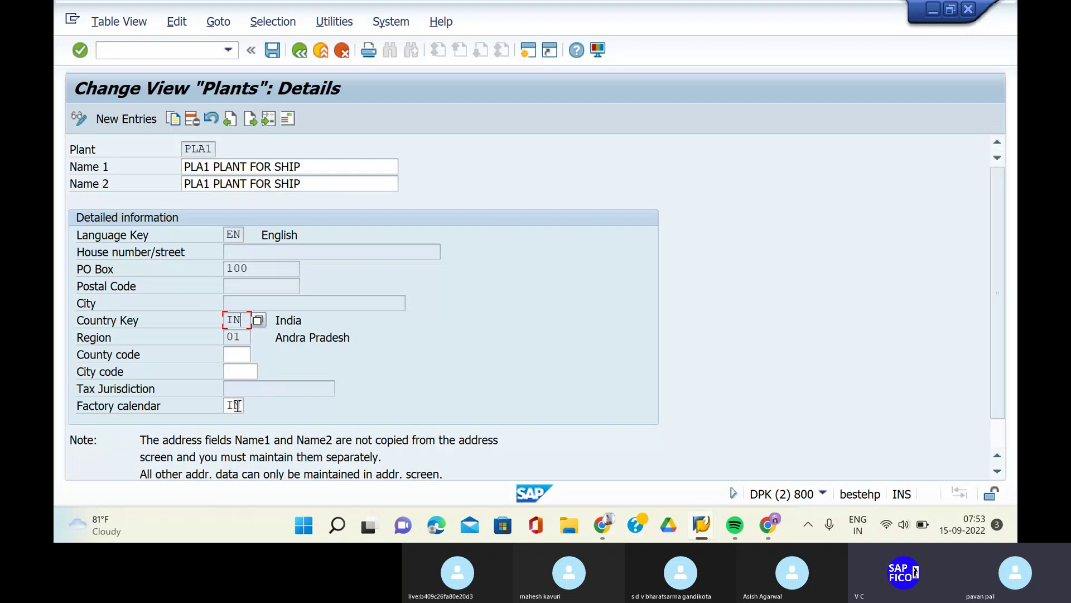
{"action": "left_click", "coordinate": [237, 406]}
{"action": "scroll", "coordinate": [187, 419], "scroll_direction": "down", "scroll_amount": 2}
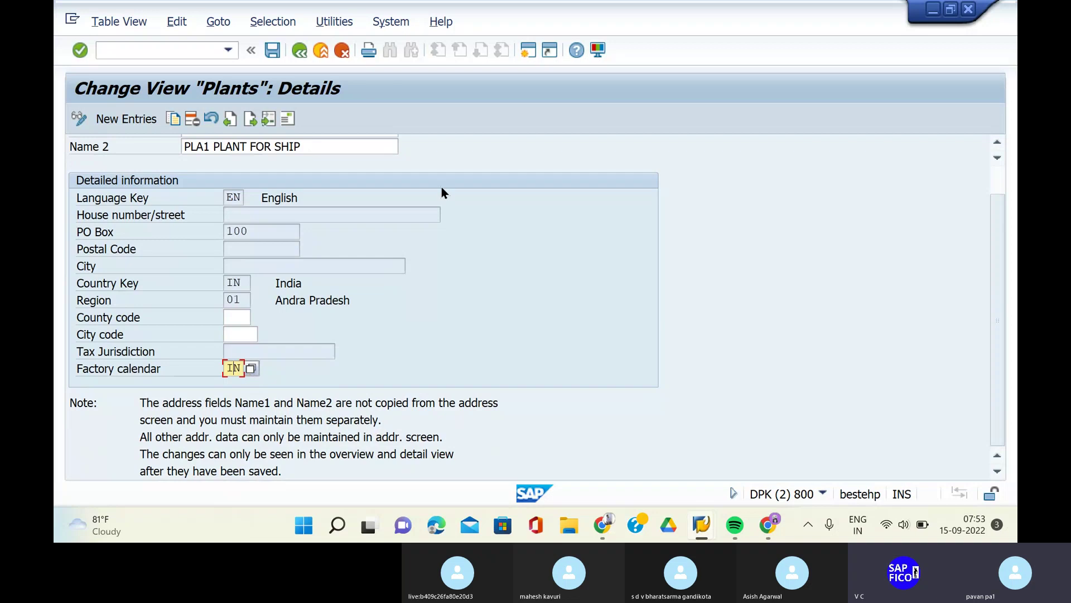
Open a new SAP session and try to start transaction OX05
{"action": "left_click", "coordinate": [528, 50]}
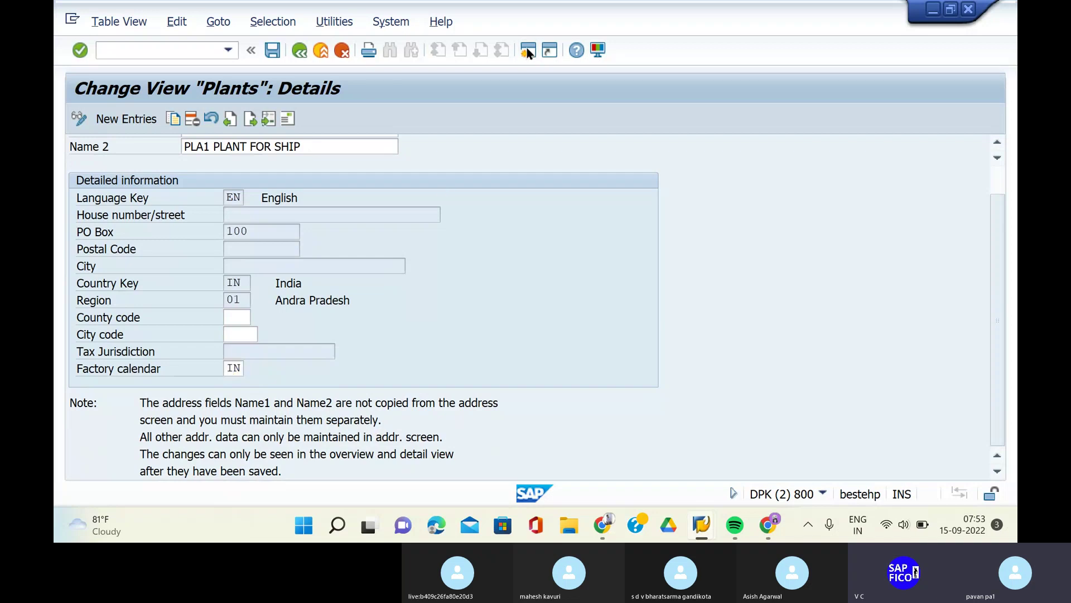
{"action": "type", "text": "OX"}
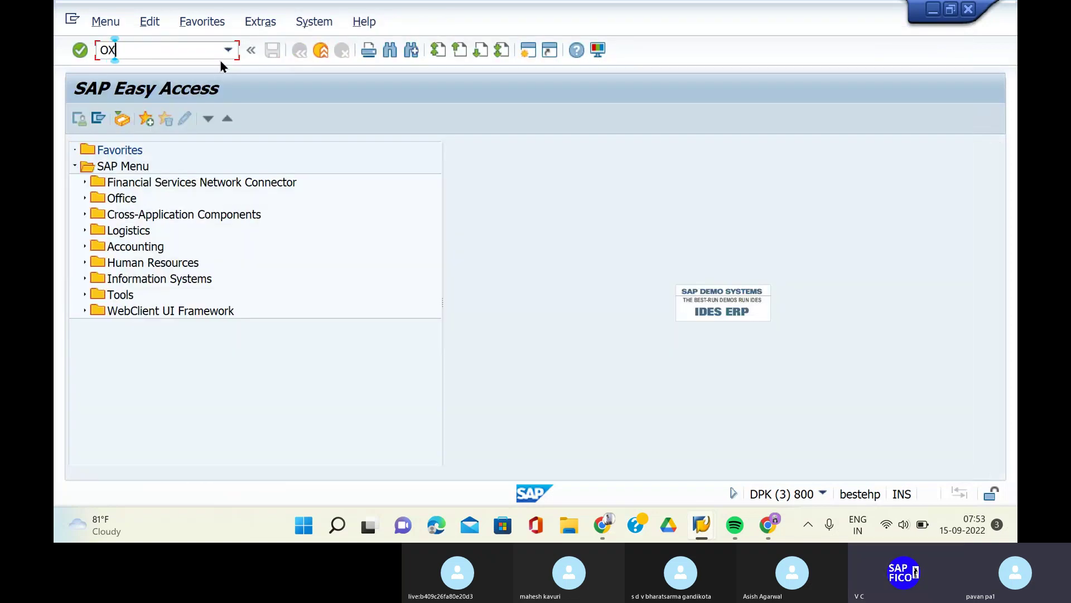
{"action": "type", "text": "05"}
{"action": "key", "text": "Return"}
Start transaction OY05 and open the factory calendars in change mode
{"action": "type", "text": "O"}
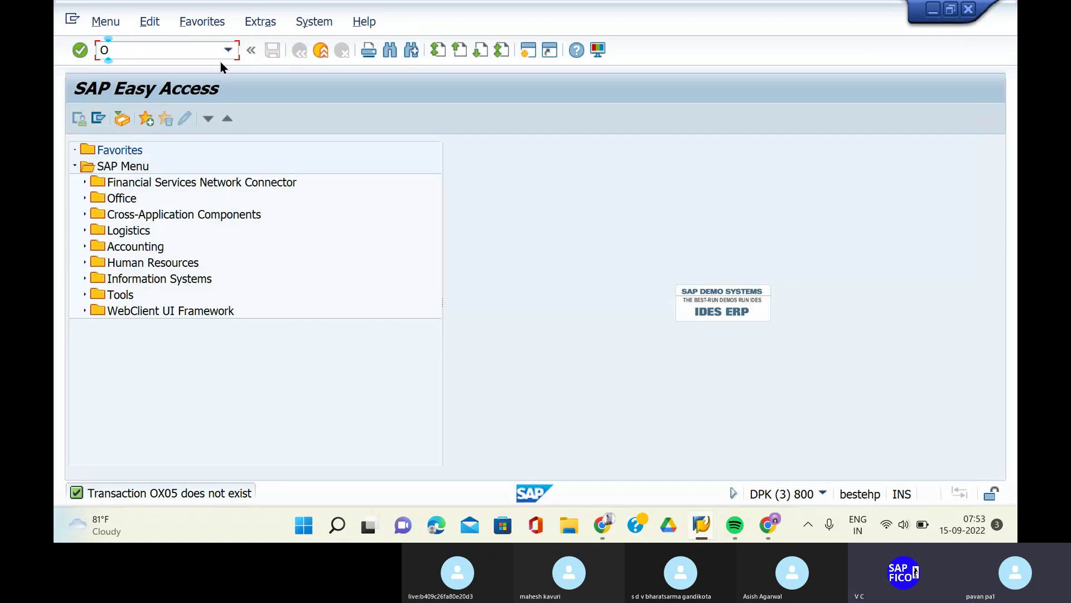
{"action": "type", "text": "Y05"}
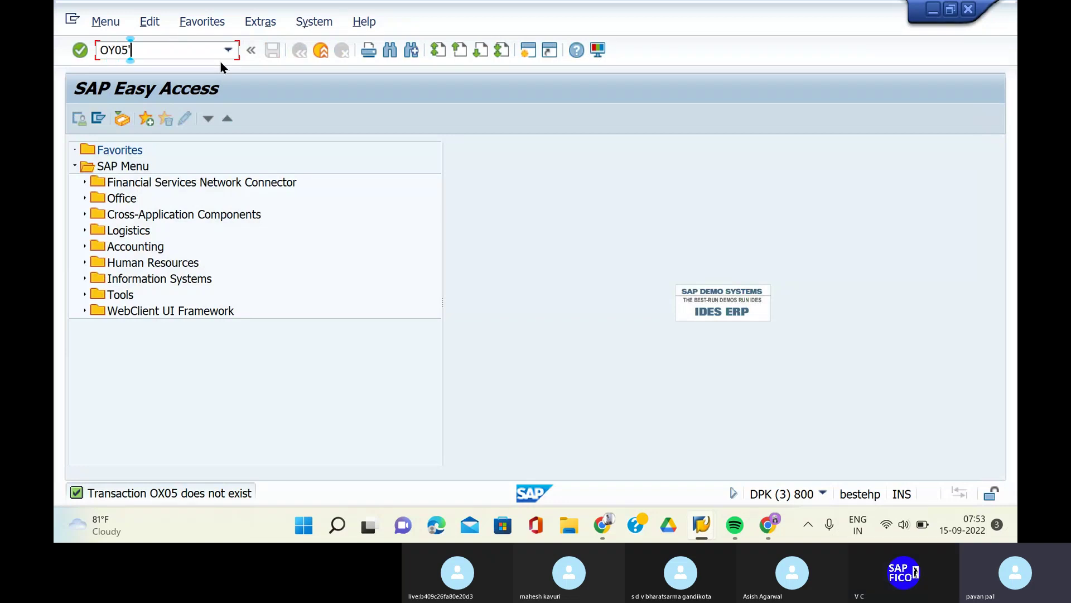
{"action": "key", "text": "Return"}
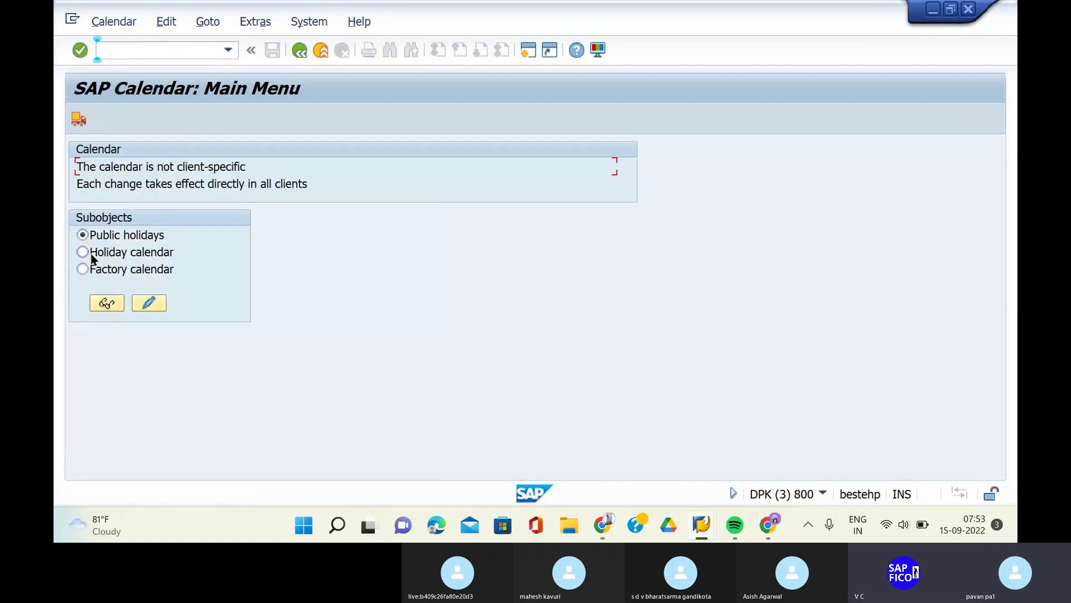
{"action": "left_click", "coordinate": [83, 269]}
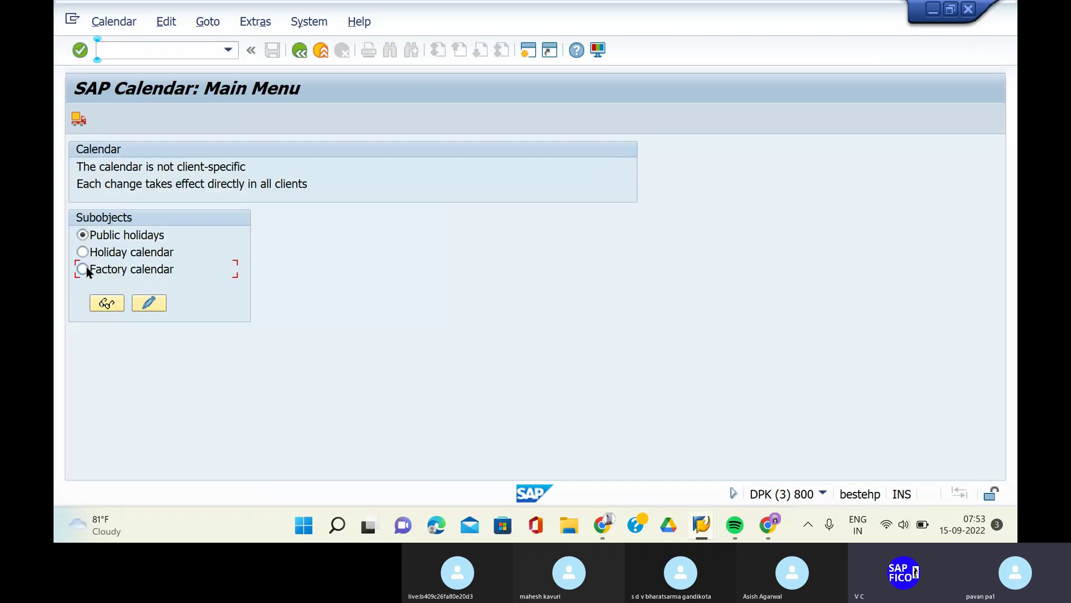
{"action": "left_click", "coordinate": [147, 304]}
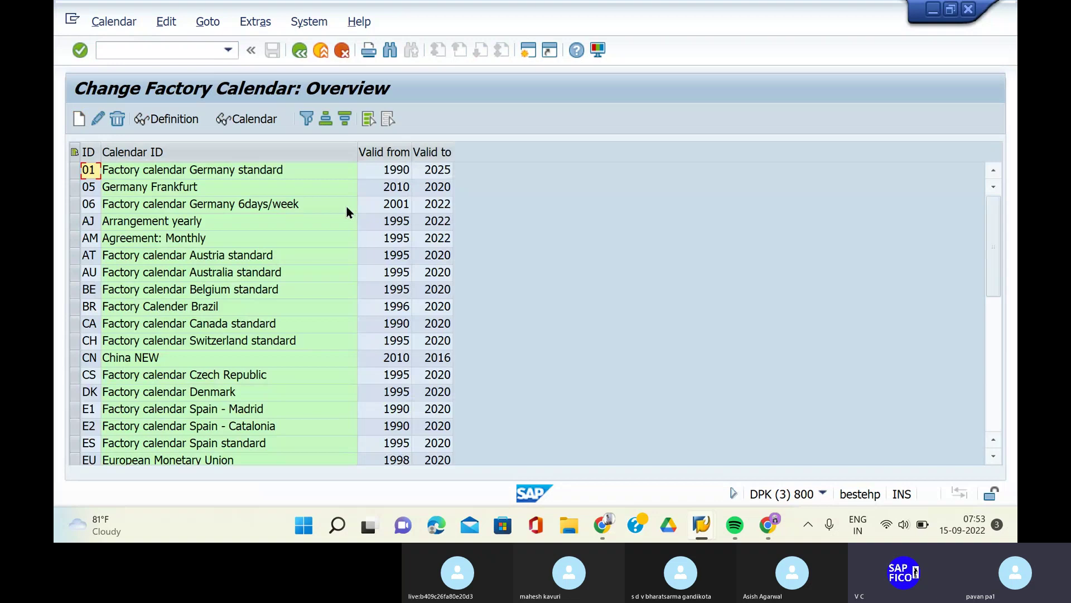
Look through the factory calendar list and the validity years of its entries
{"action": "left_click", "coordinate": [347, 205]}
{"action": "scroll", "coordinate": [353, 340], "scroll_direction": "down", "scroll_amount": 6}
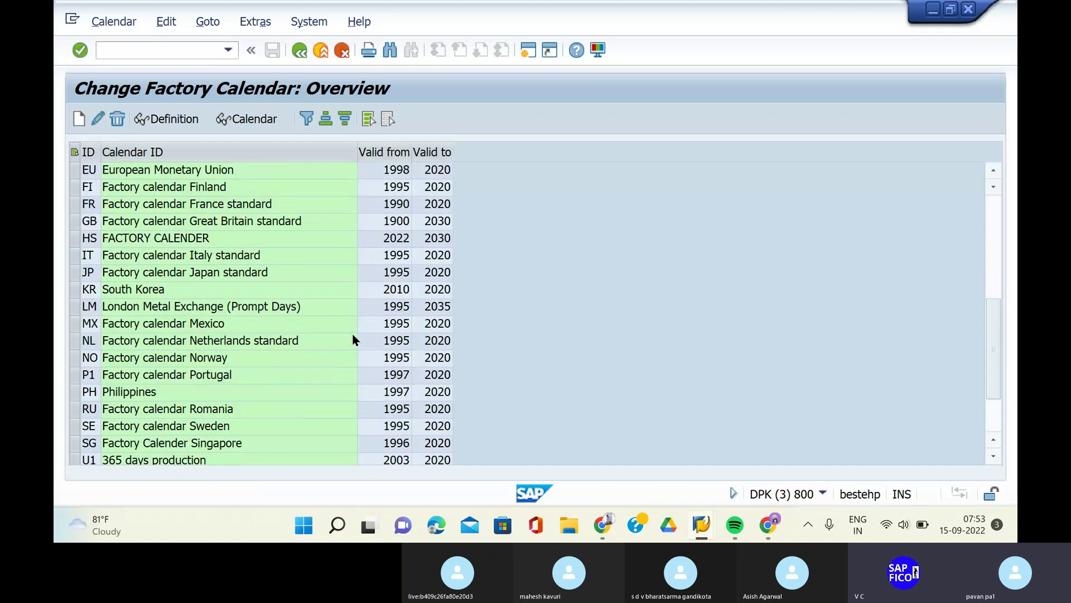
{"action": "scroll", "coordinate": [352, 339], "scroll_direction": "down", "scroll_amount": 2}
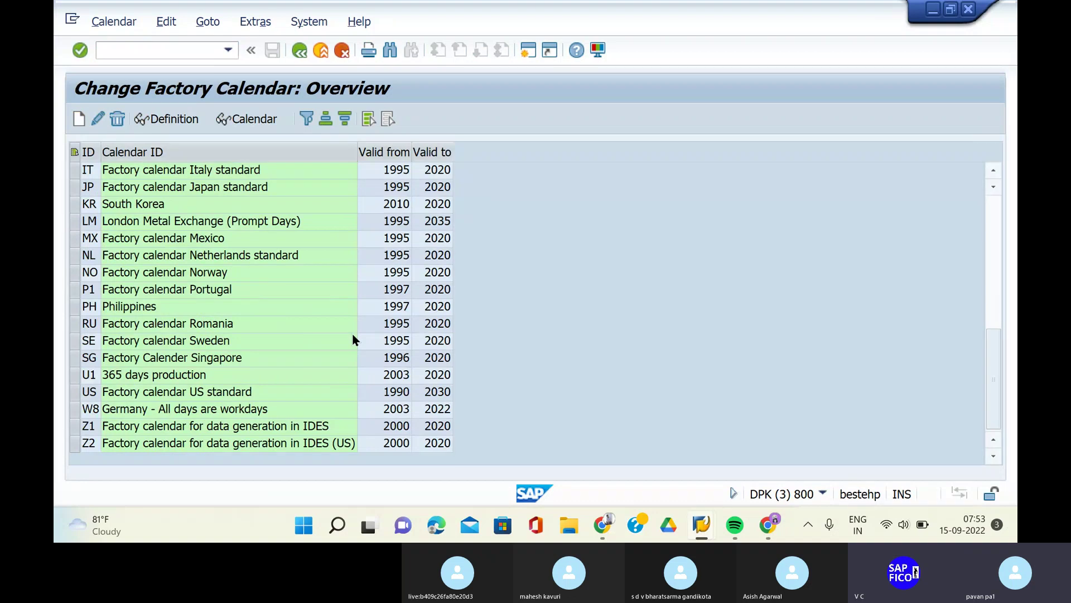
{"action": "scroll", "coordinate": [353, 340], "scroll_direction": "up", "scroll_amount": 10}
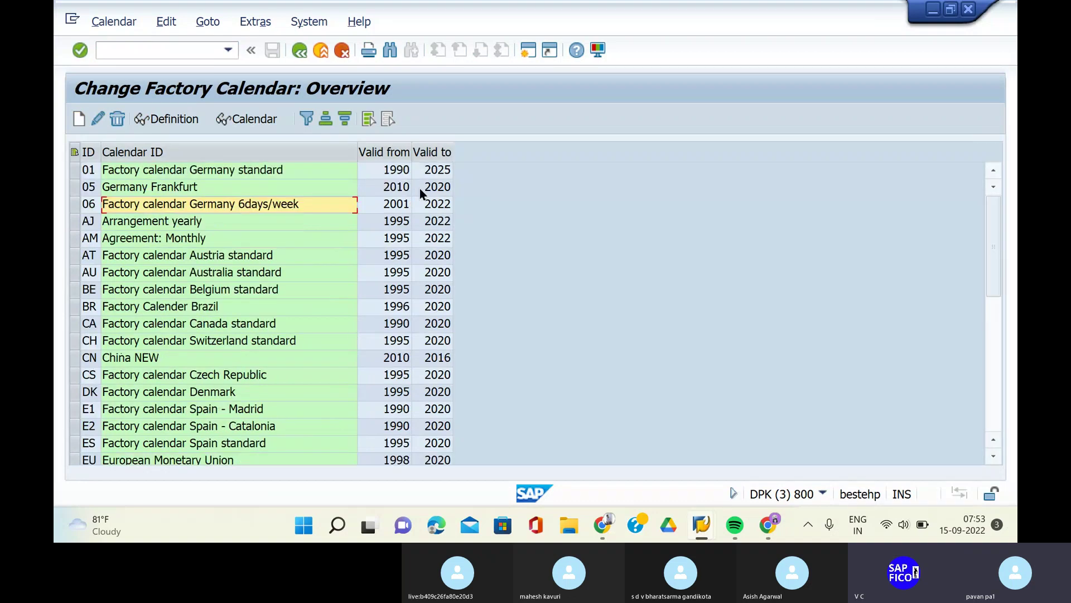
{"action": "scroll", "coordinate": [404, 444], "scroll_direction": "down", "scroll_amount": 1}
{"action": "scroll", "coordinate": [404, 444], "scroll_direction": "down", "scroll_amount": 8}
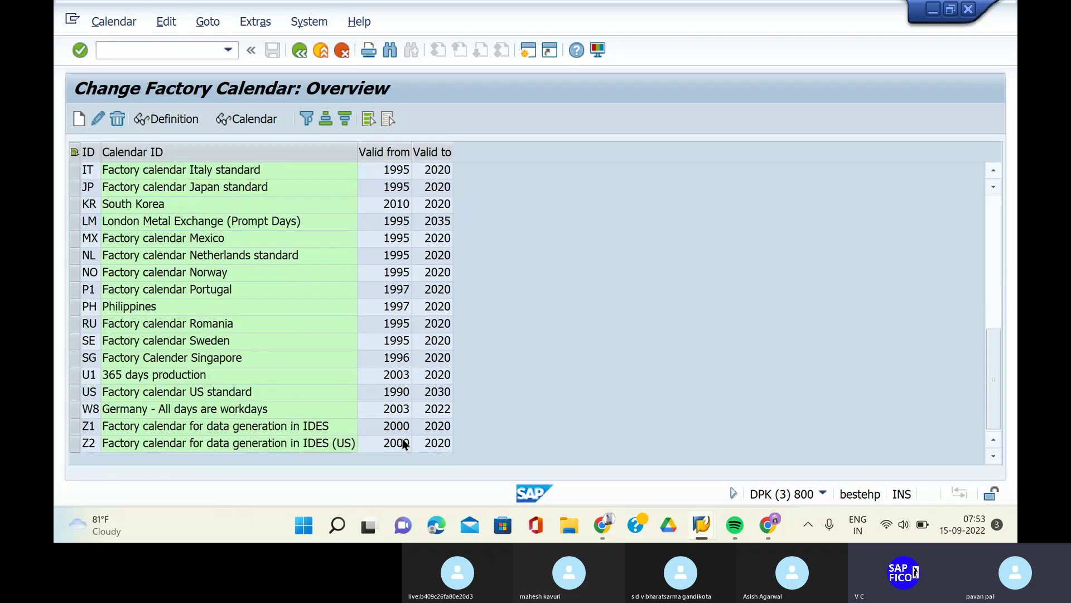
{"action": "left_click", "coordinate": [391, 413]}
{"action": "scroll", "coordinate": [407, 397], "scroll_direction": "up", "scroll_amount": 2}
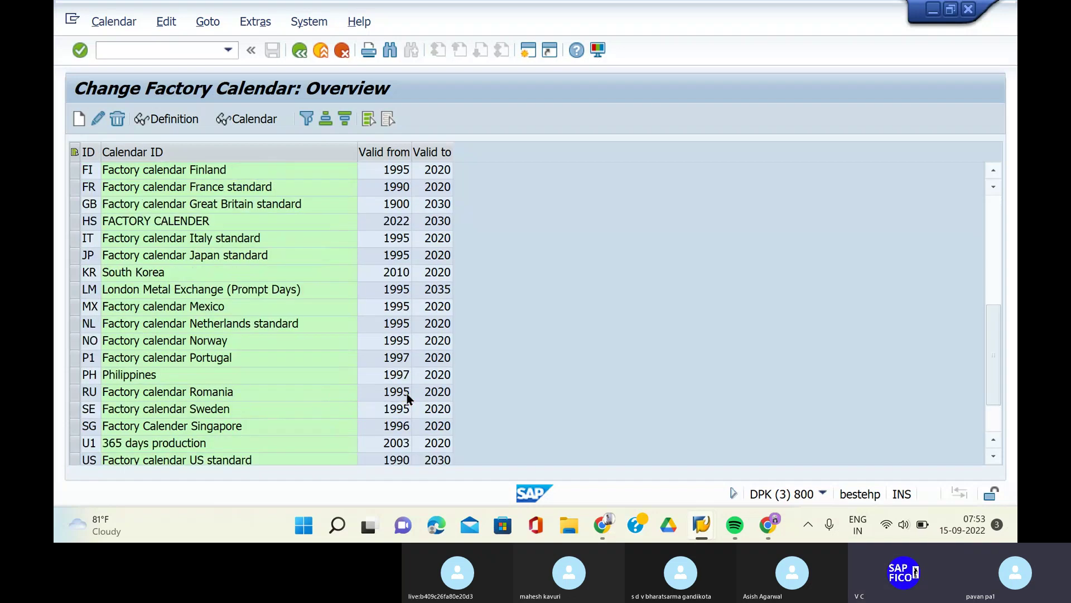
{"action": "scroll", "coordinate": [408, 398], "scroll_direction": "up", "scroll_amount": 2}
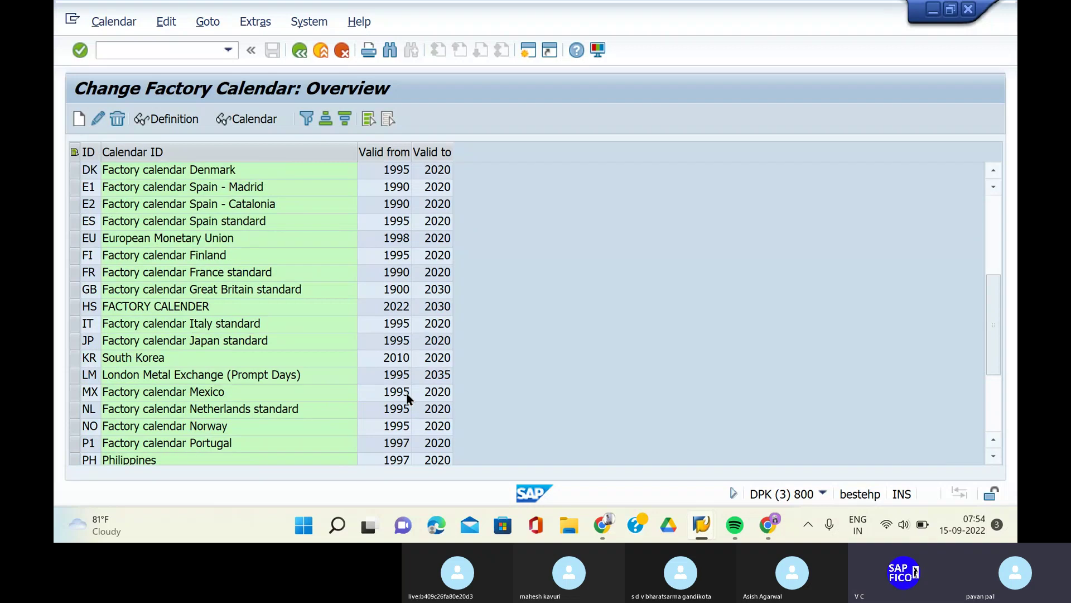
Select the factory calendar HS (FACTORY CALENDER) in the overview list
{"action": "left_click", "coordinate": [362, 295]}
{"action": "left_click", "coordinate": [75, 309]}
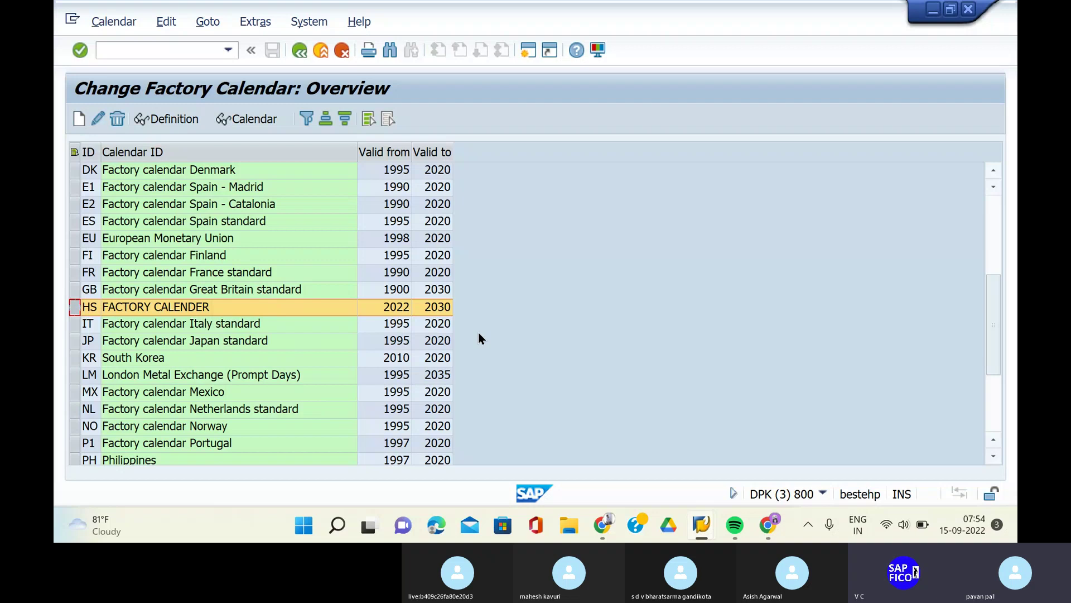
{"action": "scroll", "coordinate": [479, 334], "scroll_direction": "down", "scroll_amount": 2}
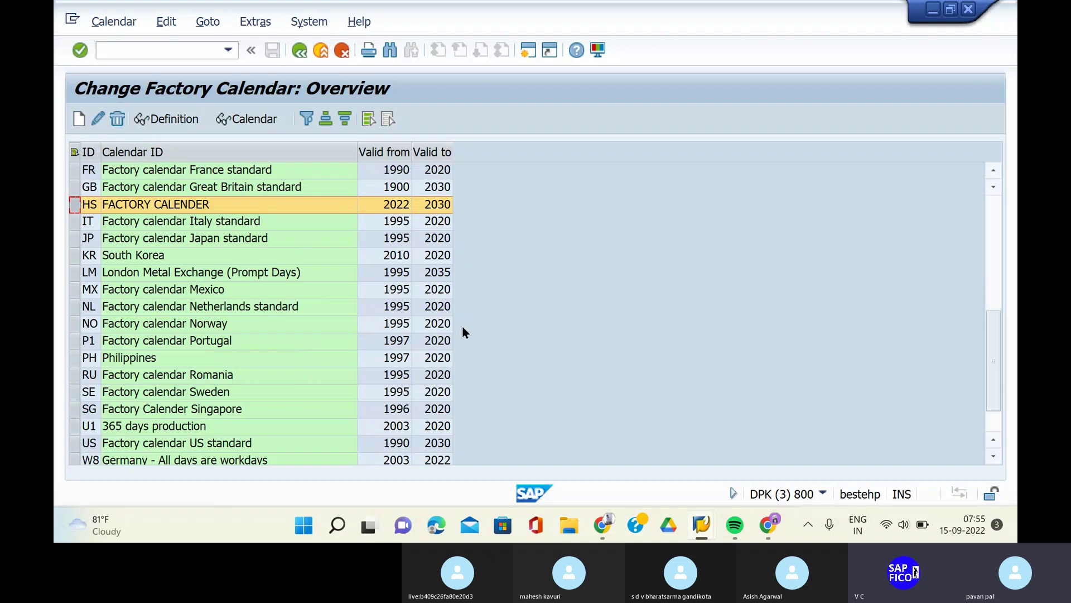
Replace plant PLA1's factory calendar with HS (FACTORY CALENDER) and save the plant details
{"action": "scroll", "coordinate": [462, 333], "scroll_direction": "up", "scroll_amount": 6}
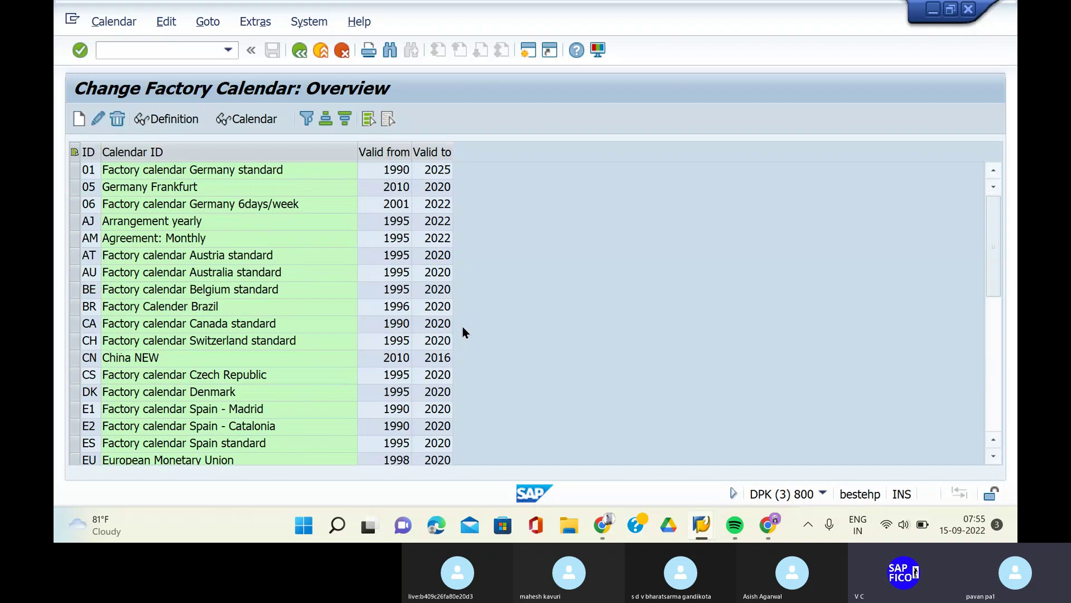
{"action": "scroll", "coordinate": [463, 333], "scroll_direction": "down", "scroll_amount": 5}
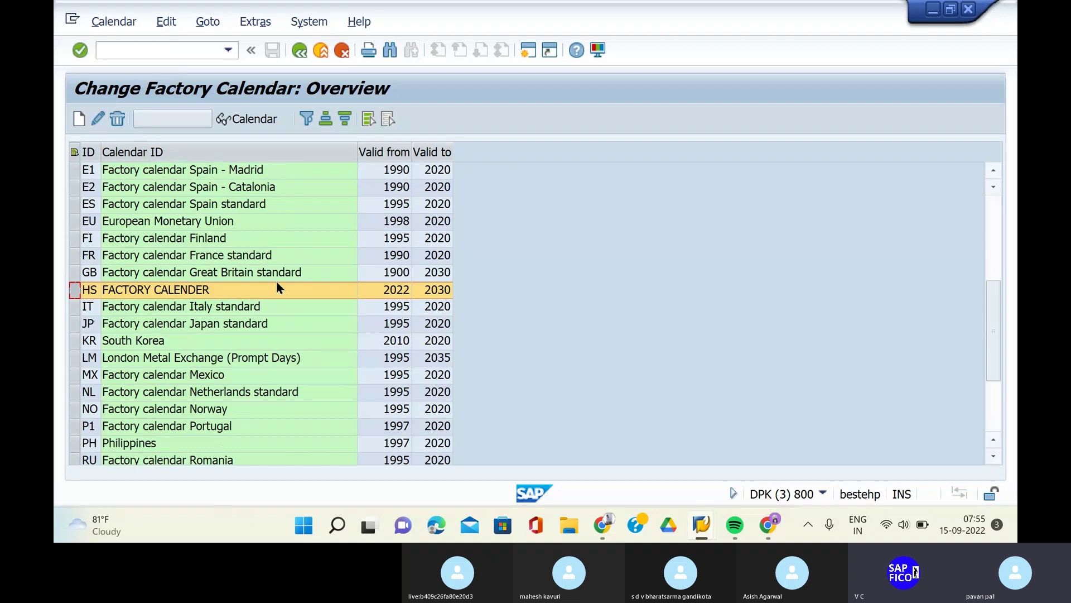
{"action": "mouse_move", "coordinate": [701, 527]}
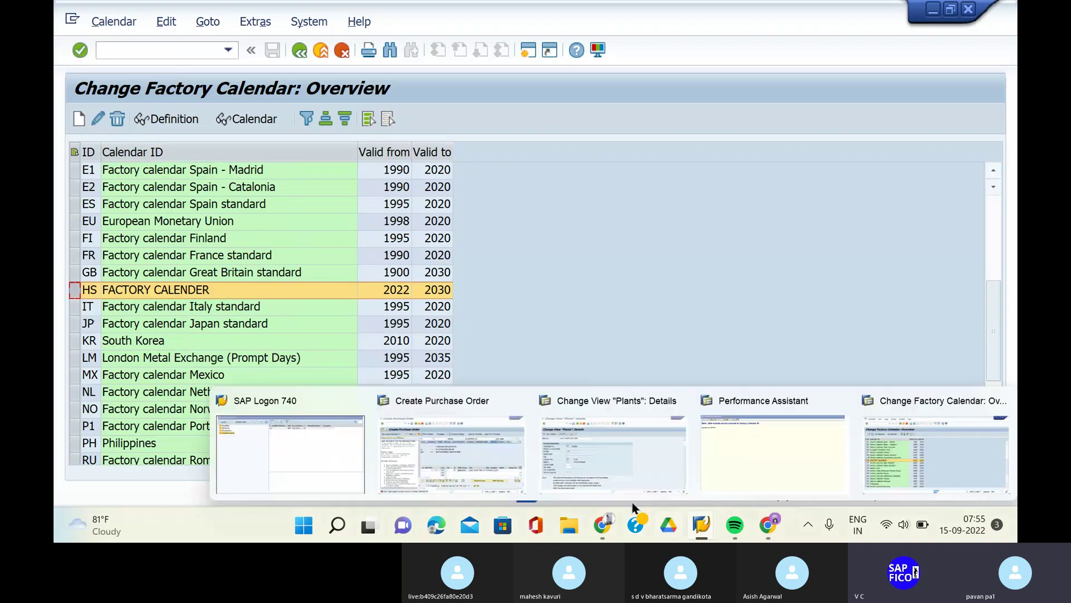
{"action": "left_click", "coordinate": [578, 464]}
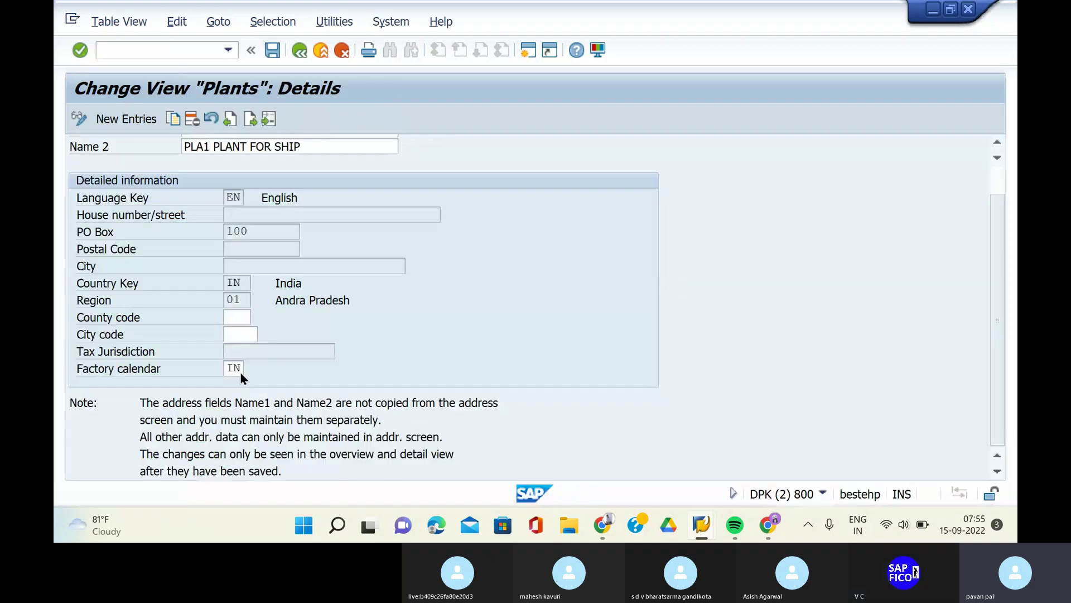
{"action": "left_click", "coordinate": [239, 369]}
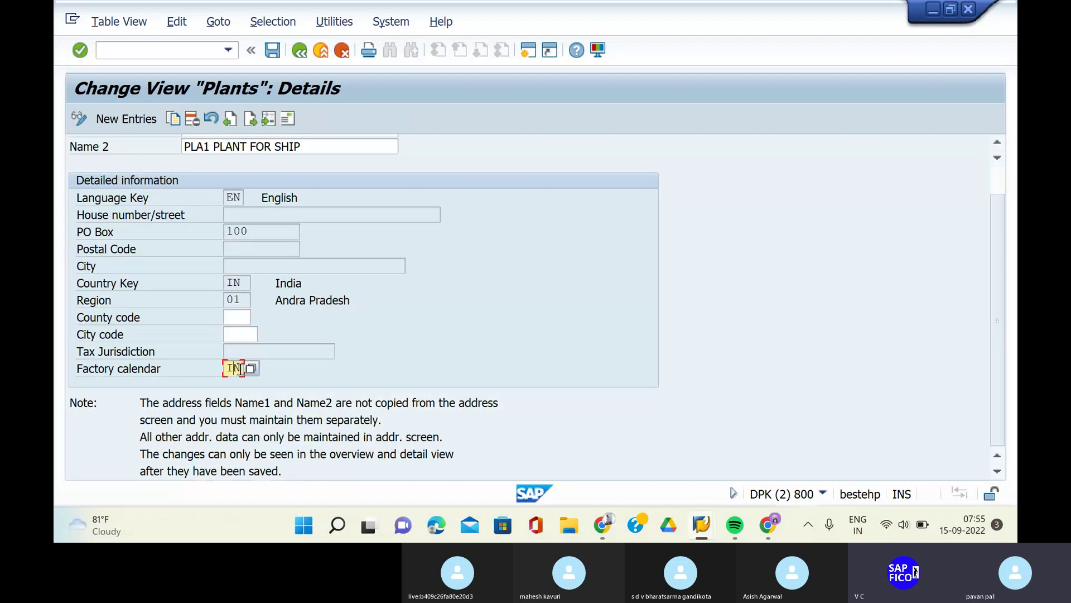
{"action": "key", "text": "BackSpace"}
{"action": "key", "text": "BackSpace"}
{"action": "left_click", "coordinate": [250, 369]}
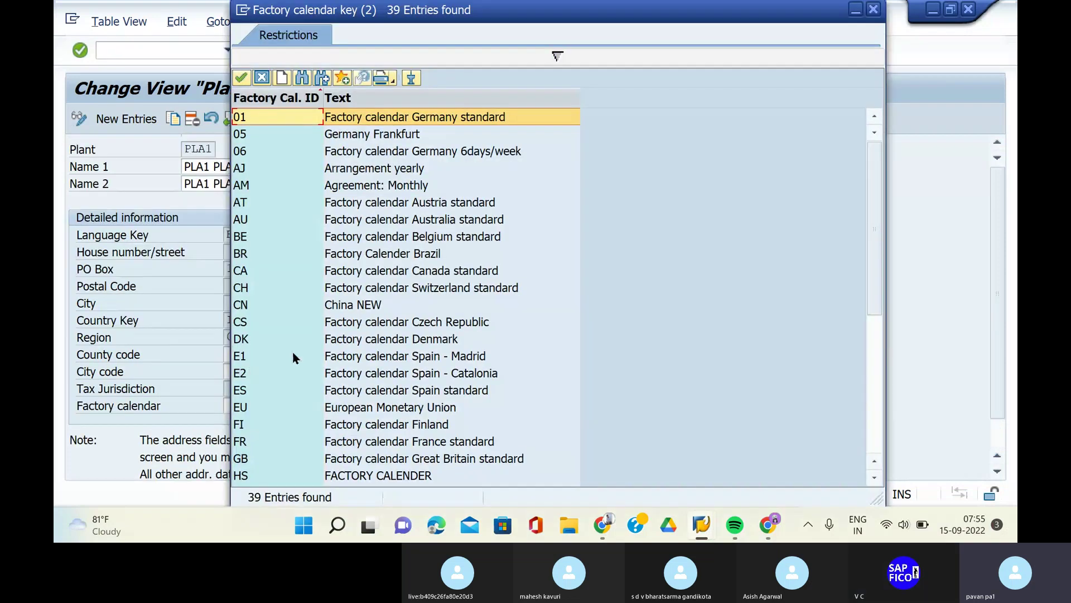
{"action": "scroll", "coordinate": [262, 400], "scroll_direction": "down", "scroll_amount": 6}
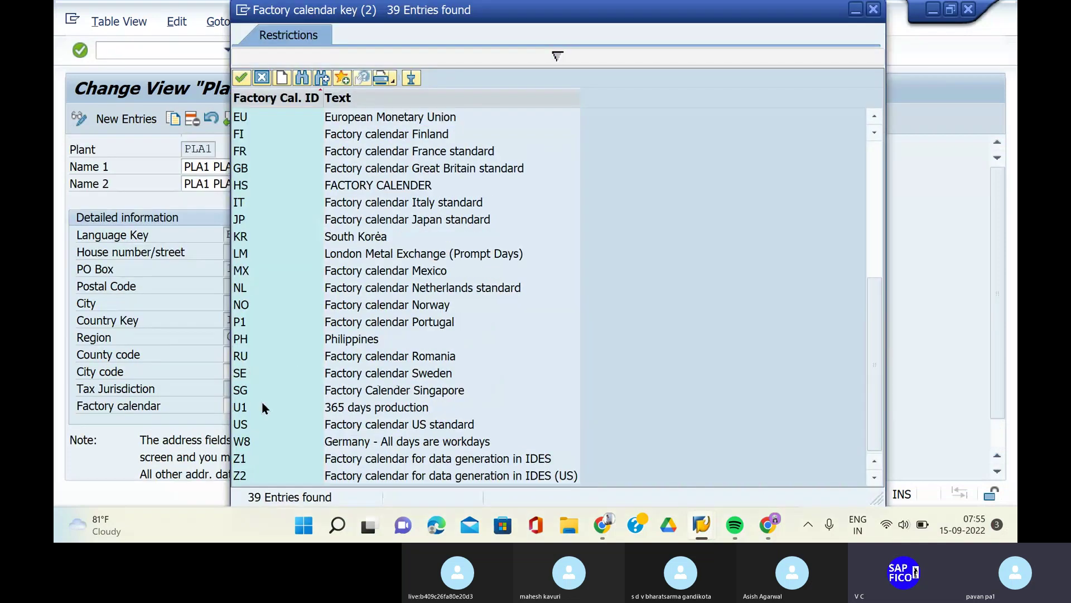
{"action": "left_click", "coordinate": [242, 189]}
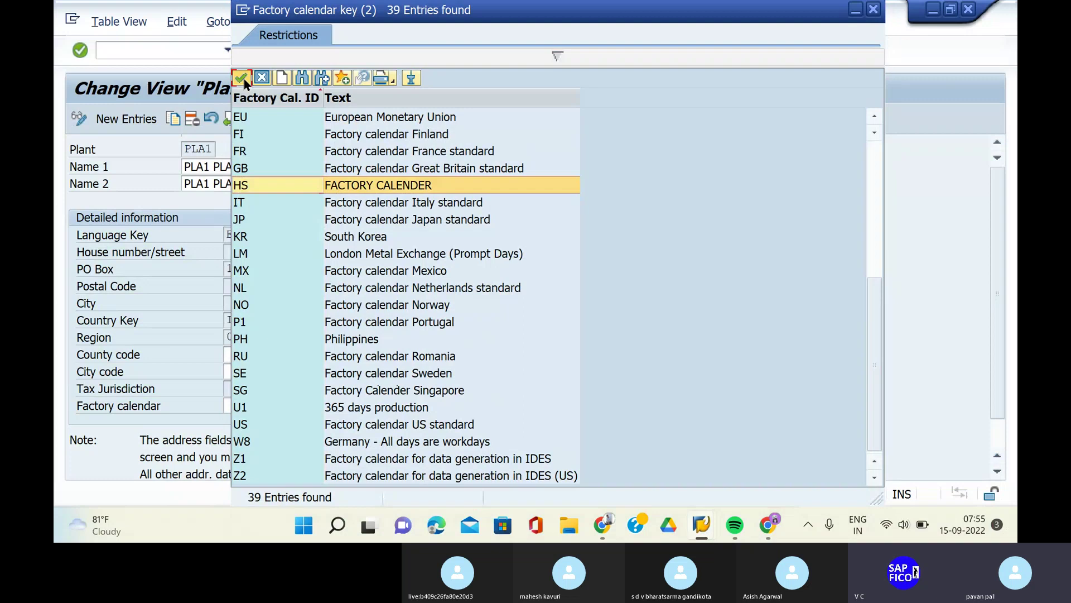
{"action": "left_click", "coordinate": [244, 79]}
{"action": "left_click", "coordinate": [271, 51]}
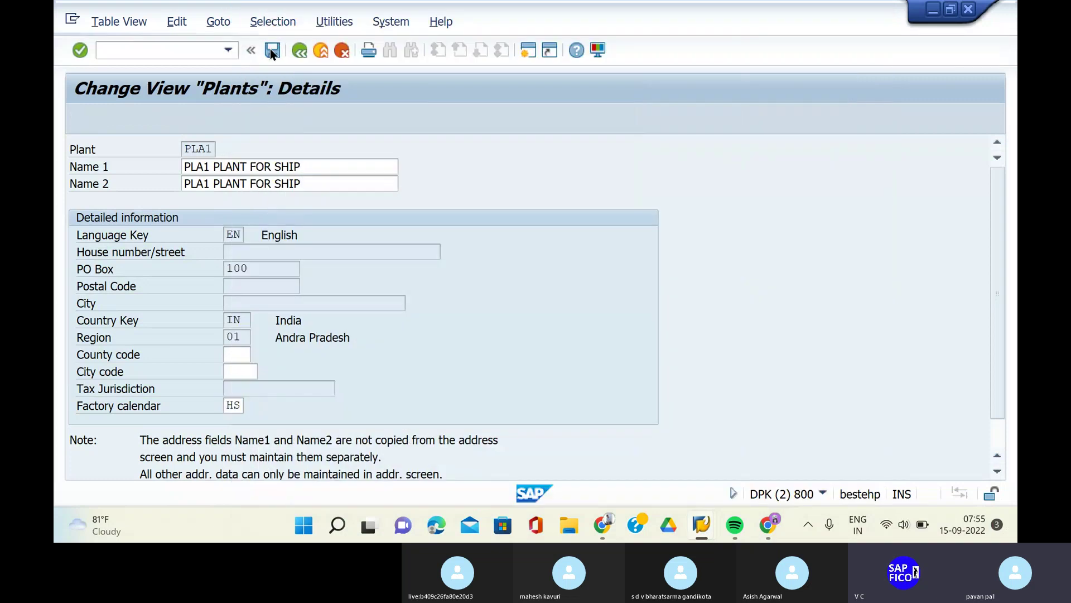
{"action": "left_click", "coordinate": [367, 289]}
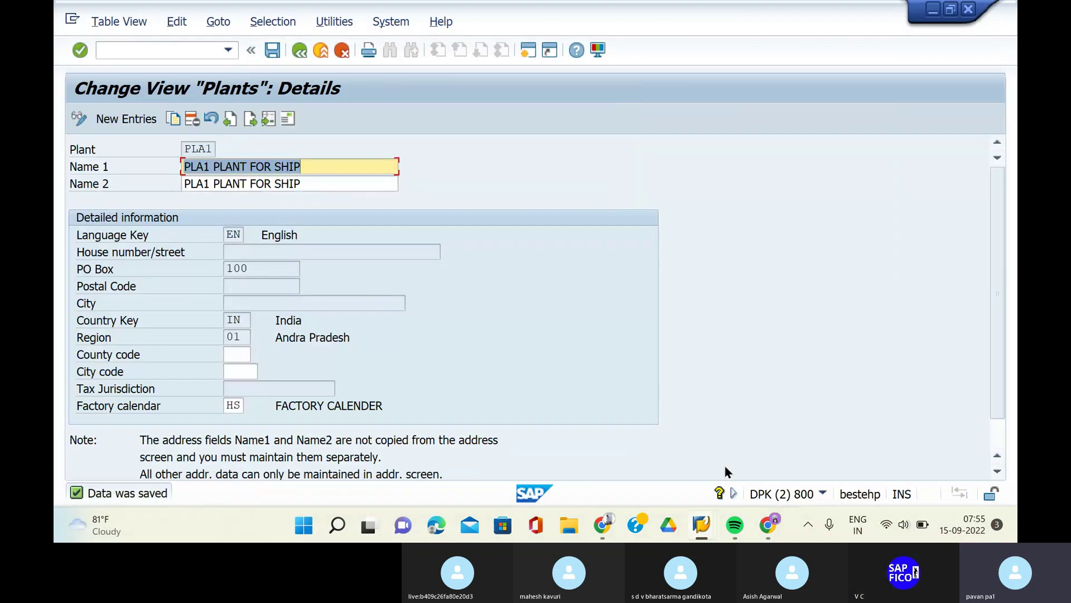
Switch back to the Create Purchase Order session and revalidate the item with delivery date 15.09.2022
{"action": "mouse_move", "coordinate": [701, 525]}
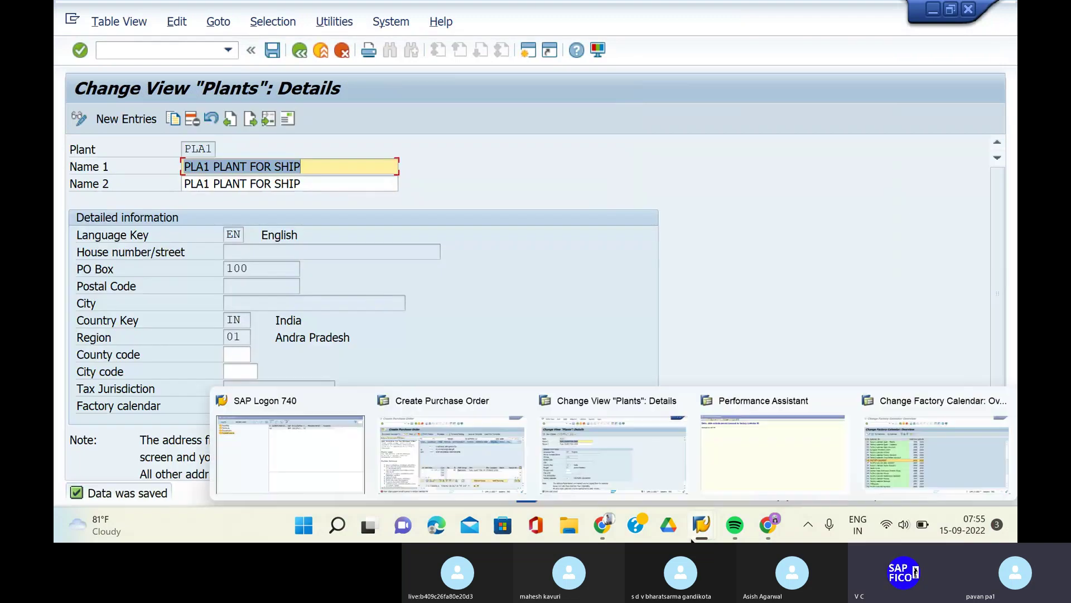
{"action": "left_click", "coordinate": [501, 476]}
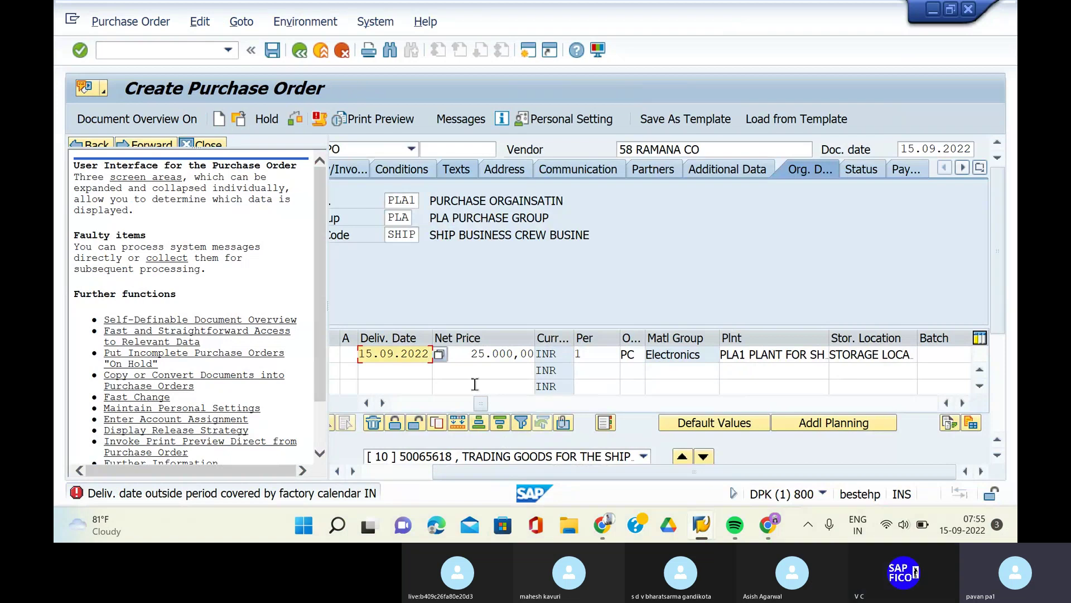
{"action": "key", "text": "Return"}
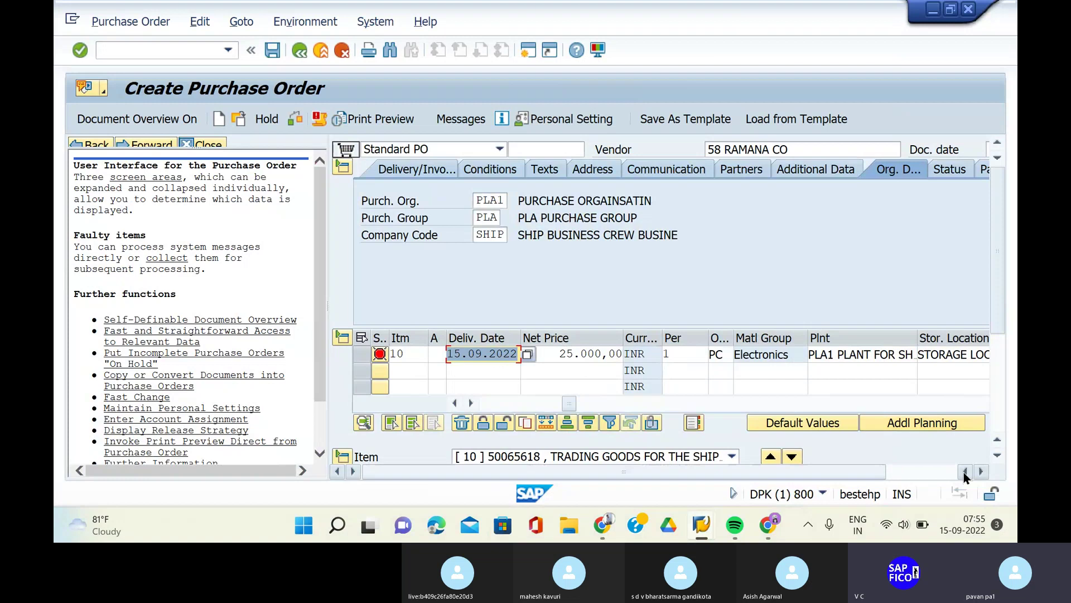
Abandon the open purchase order and start a new one with transaction ME21N
{"action": "left_click", "coordinate": [202, 54]}
{"action": "type", "text": "/N"}
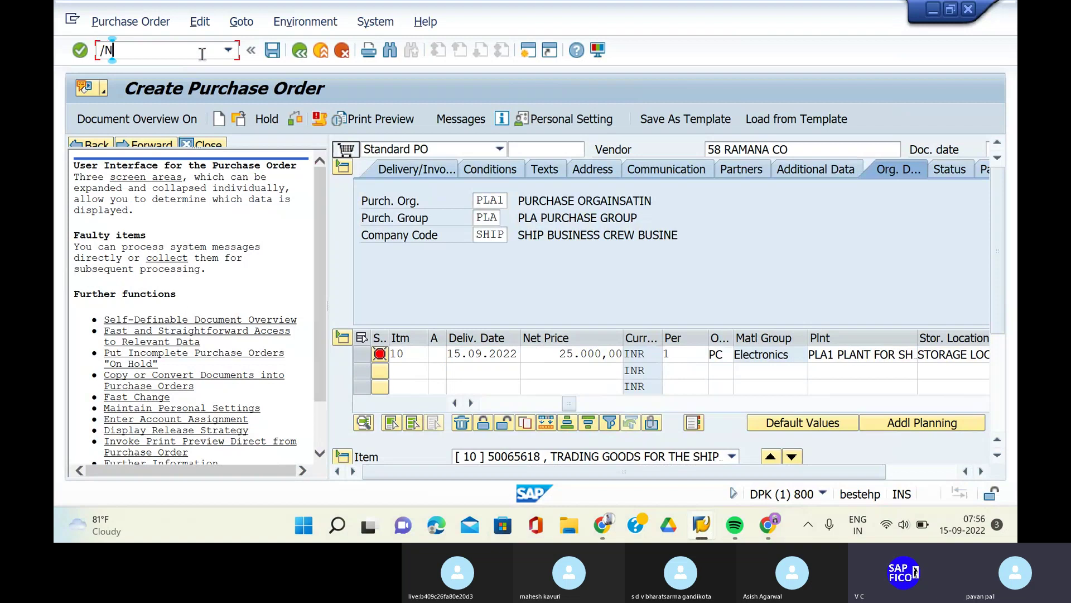
{"action": "key", "text": "Return"}
{"action": "type", "text": "M"}
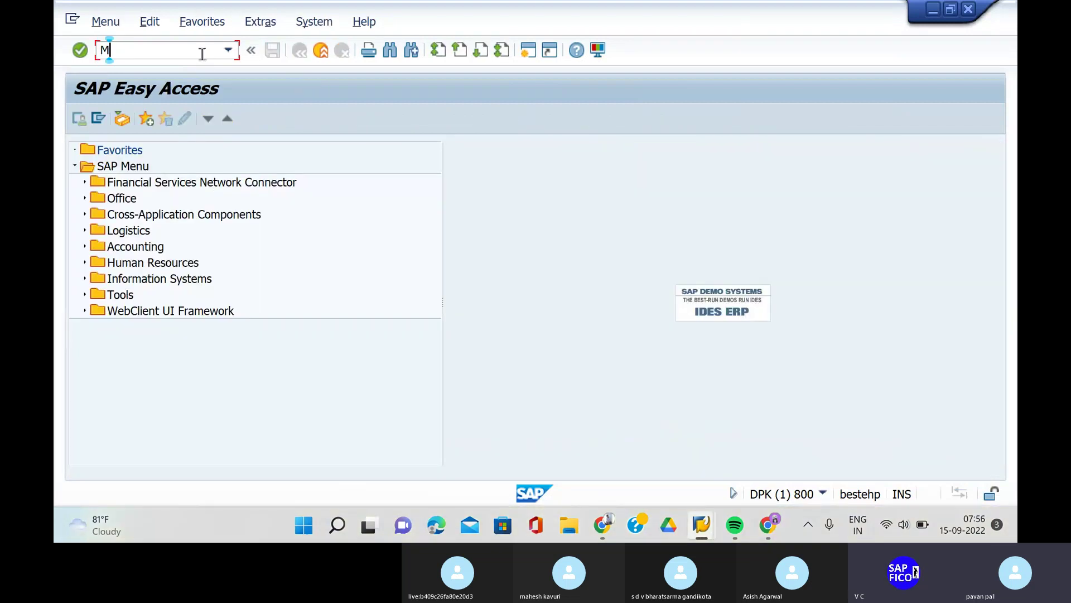
{"action": "type", "text": "E21N"}
{"action": "key", "text": "Return"}
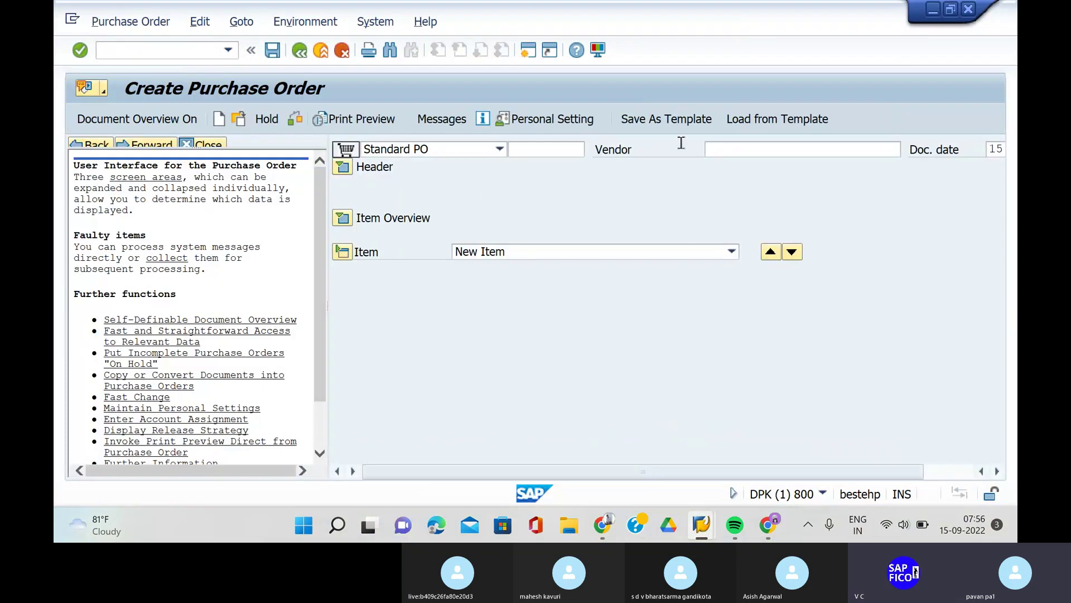
Enter vendor 58 (RAMANA CO) for the new standard purchase order
{"action": "left_click", "coordinate": [755, 148]}
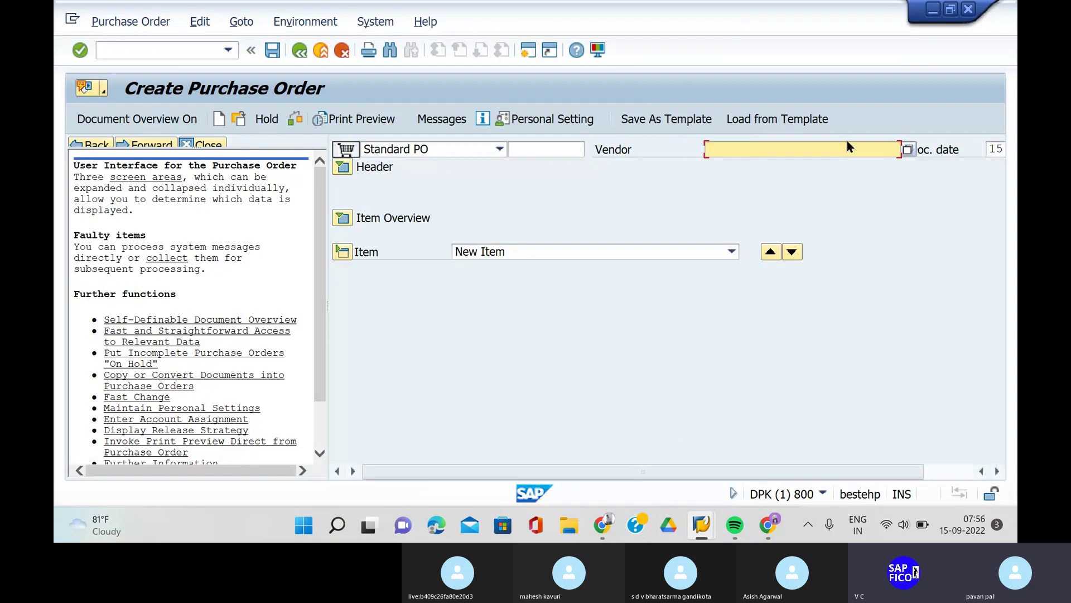
{"action": "type", "text": "58"}
{"action": "left_click", "coordinate": [998, 472]}
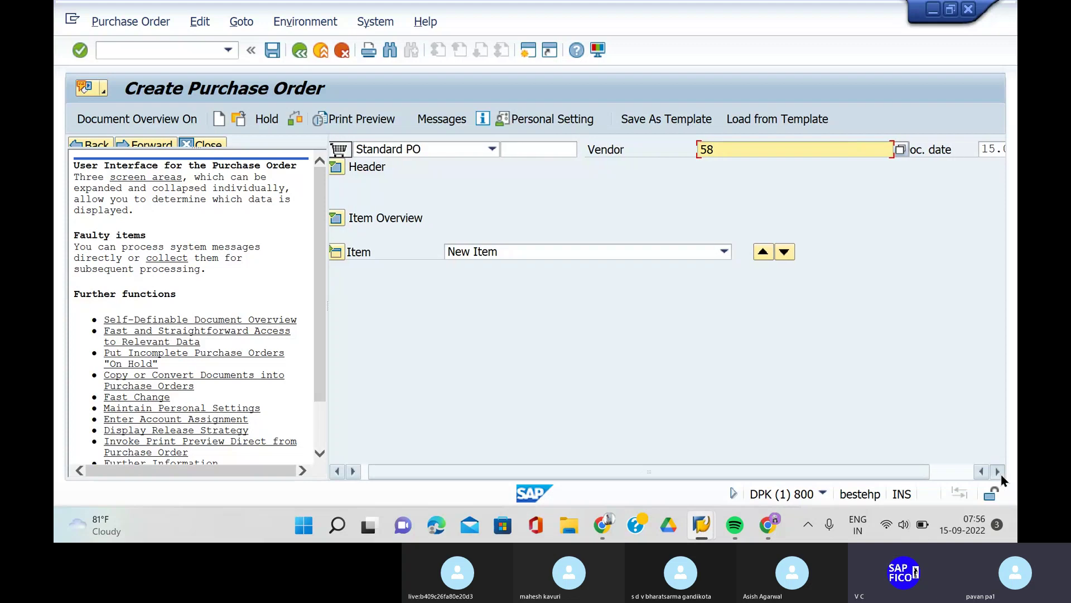
{"action": "left_click", "coordinate": [999, 472]}
{"action": "left_click", "coordinate": [998, 472]}
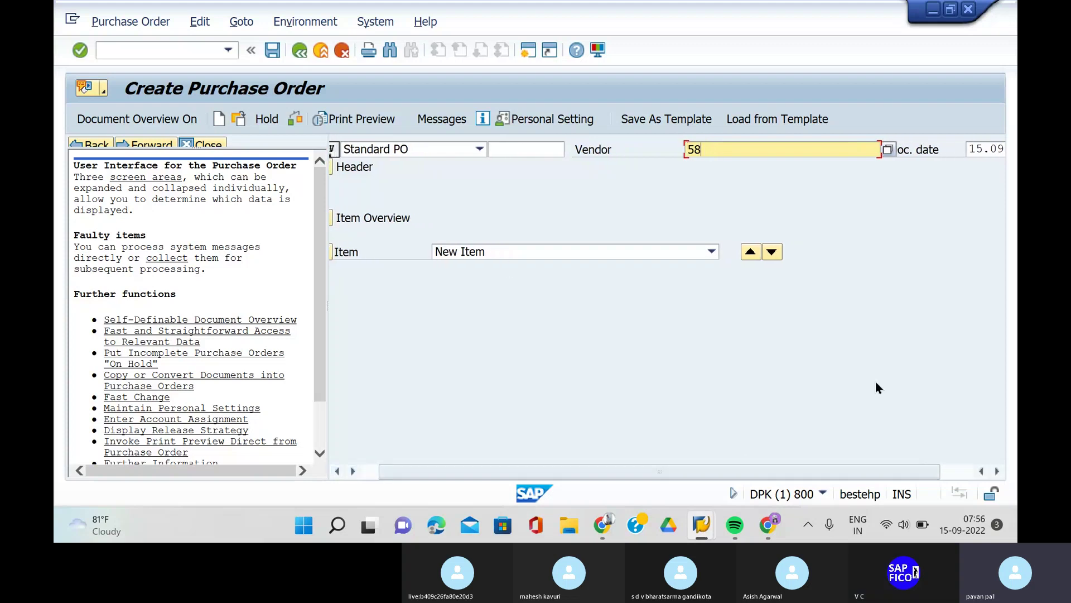
{"action": "left_click", "coordinate": [982, 470]}
{"action": "left_click", "coordinate": [982, 470]}
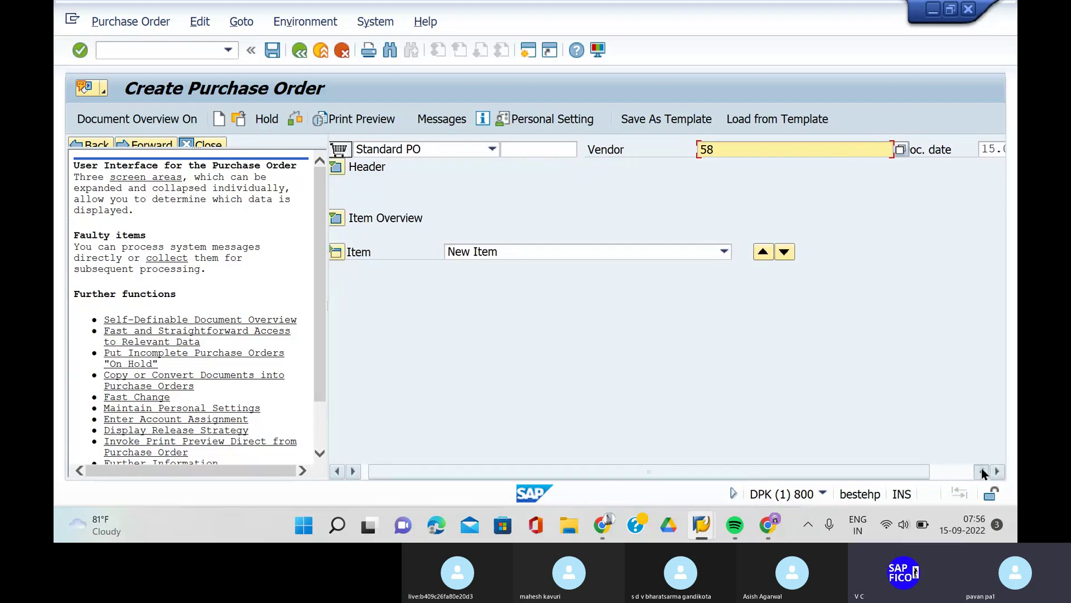
{"action": "left_click", "coordinate": [982, 469]}
{"action": "key", "text": "Return"}
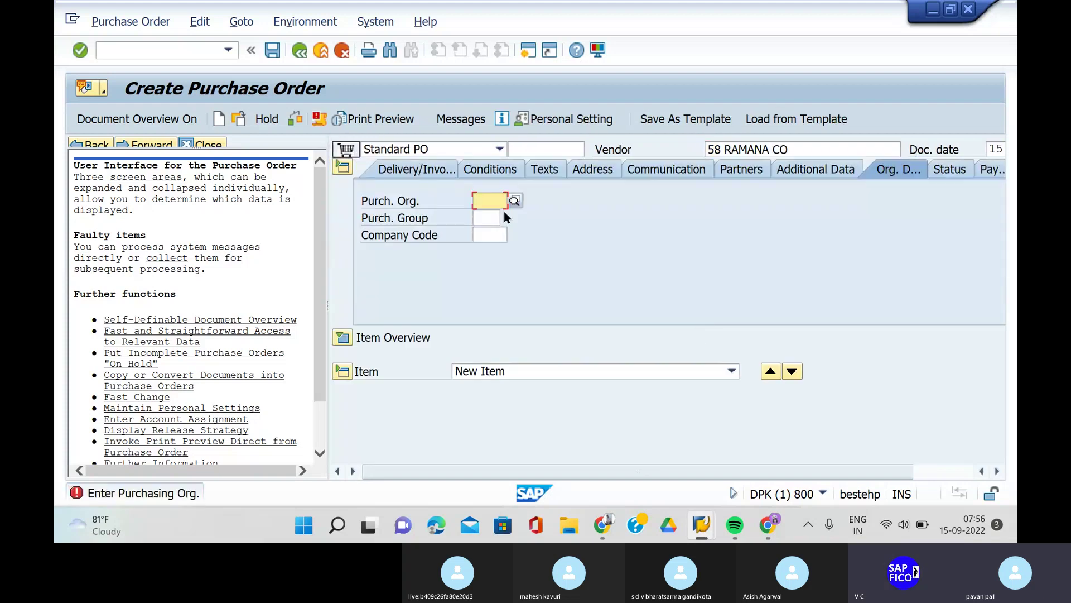
Fill in the organizational data with purchasing organization PLA1, purchasing group PLA and company code SHIP
{"action": "type", "text": "PLA1"}
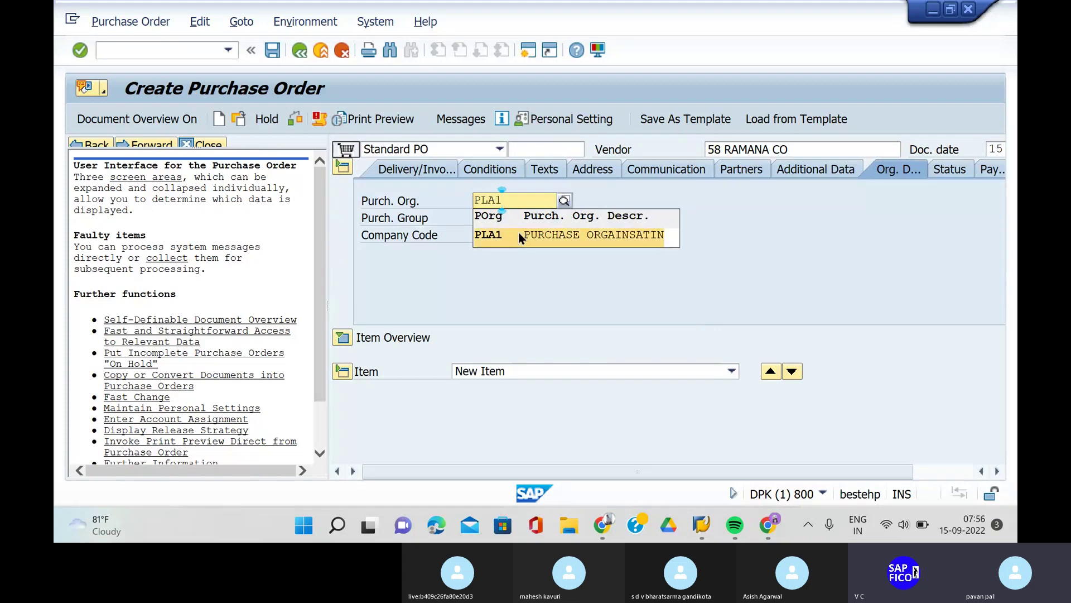
{"action": "left_click", "coordinate": [518, 234]}
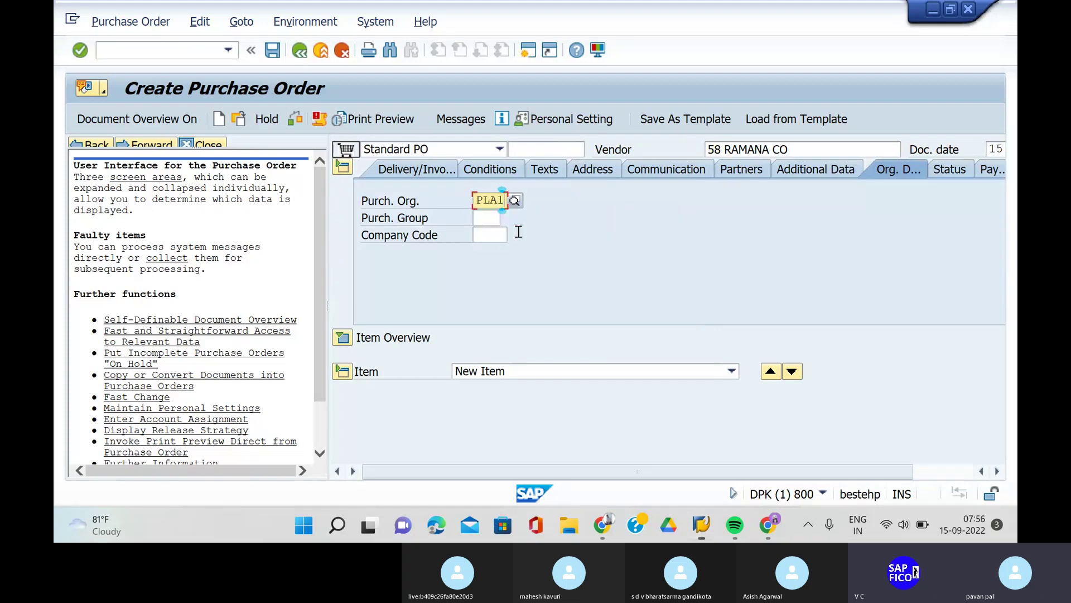
{"action": "left_click", "coordinate": [488, 216]}
{"action": "type", "text": "PLA"}
{"action": "left_click", "coordinate": [492, 233]}
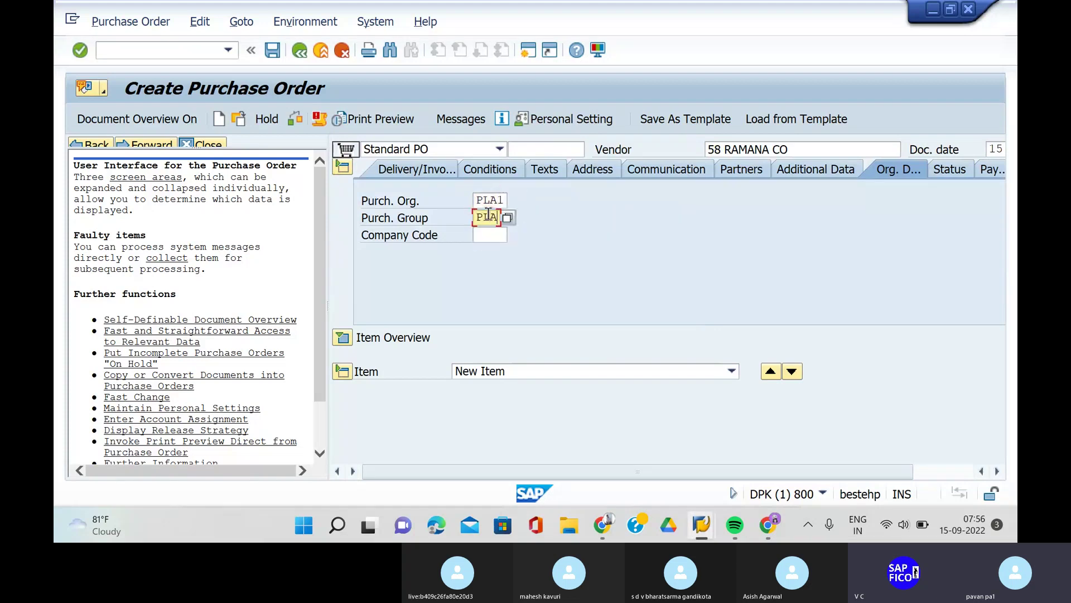
{"action": "left_click", "coordinate": [492, 235]}
{"action": "type", "text": "SHIP"}
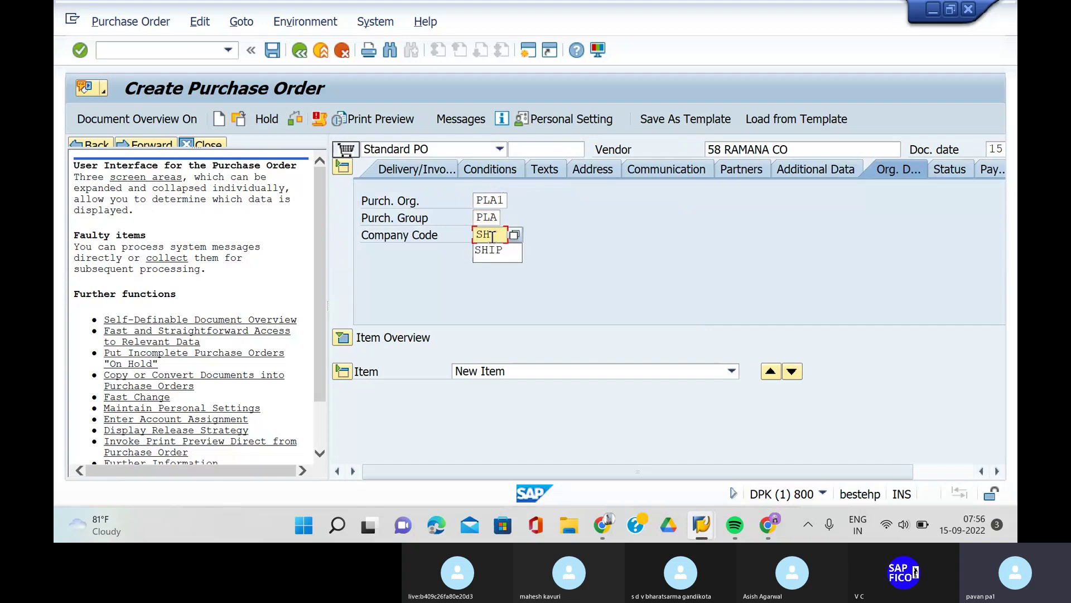
{"action": "left_click", "coordinate": [494, 250]}
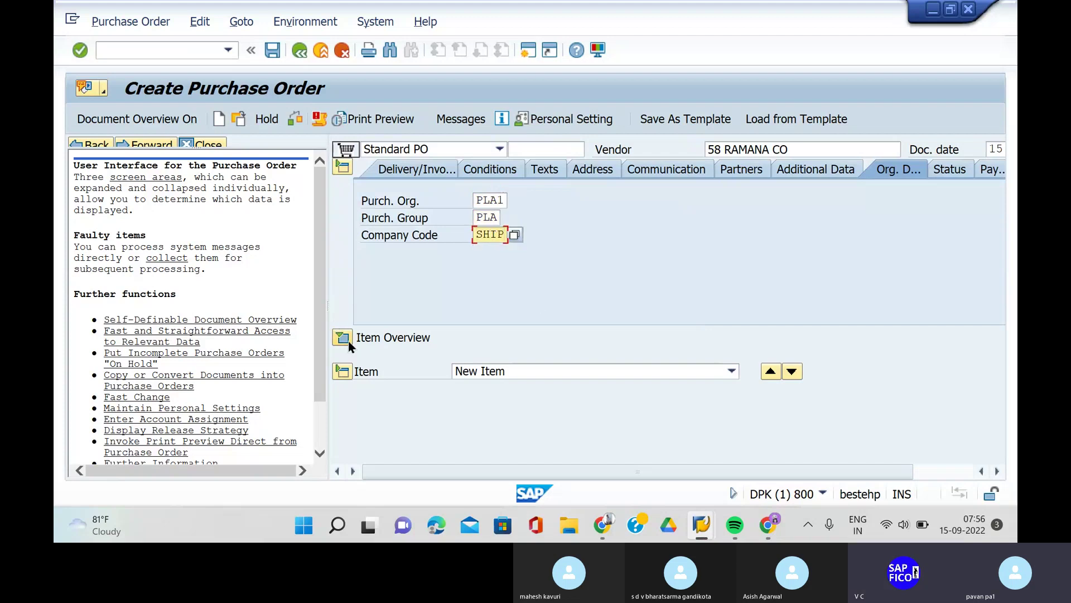
{"action": "key", "text": "Return"}
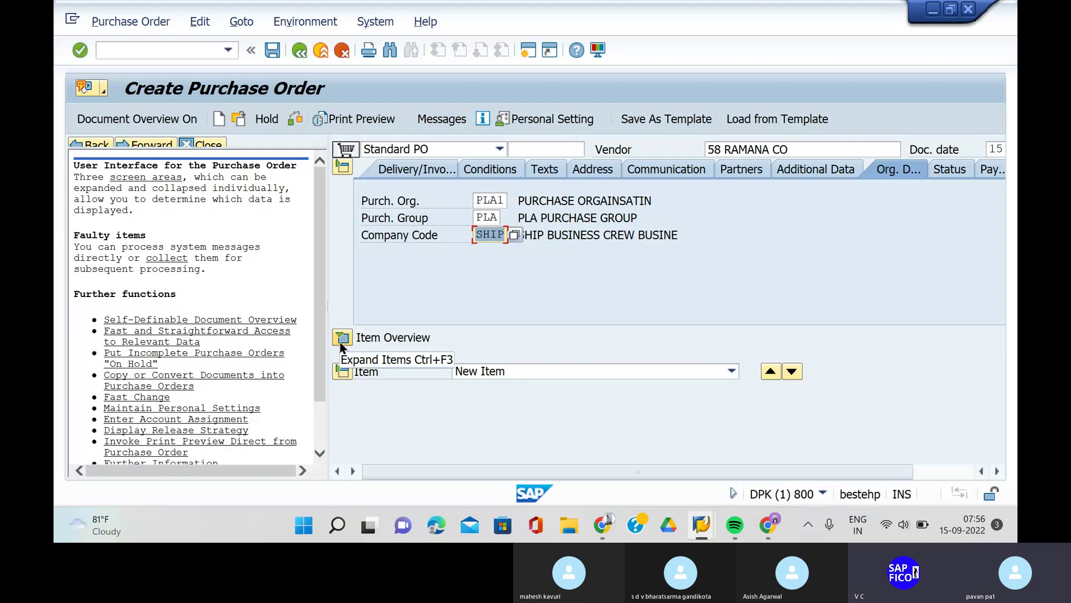
Expand the item overview and add item 10 with material 50065618
{"action": "left_click", "coordinate": [340, 343]}
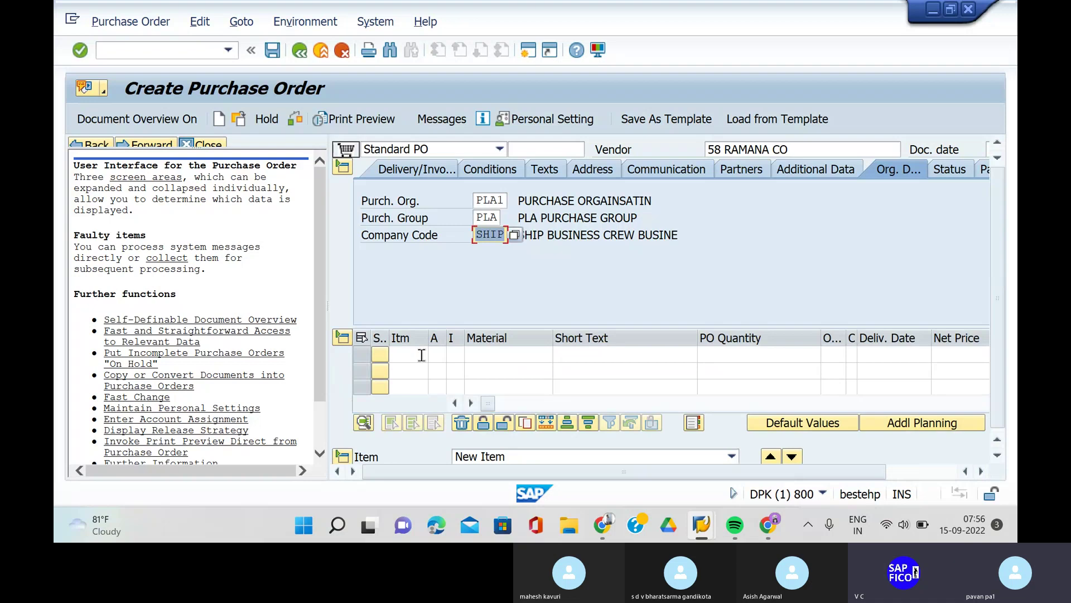
{"action": "left_click", "coordinate": [417, 354]}
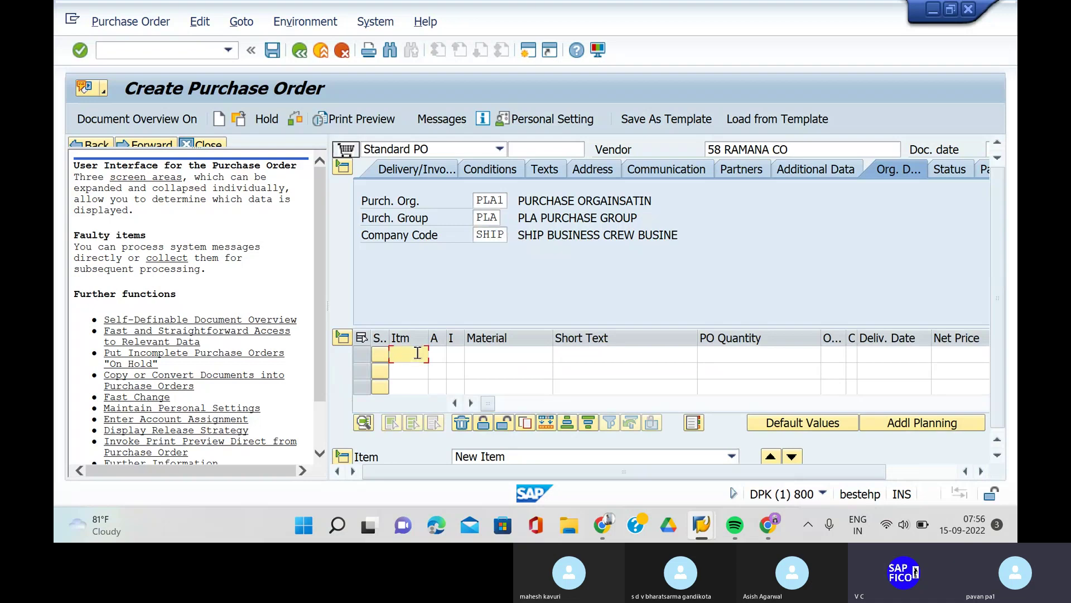
{"action": "type", "text": "10"}
{"action": "left_click", "coordinate": [484, 352]}
{"action": "left_click", "coordinate": [485, 352]}
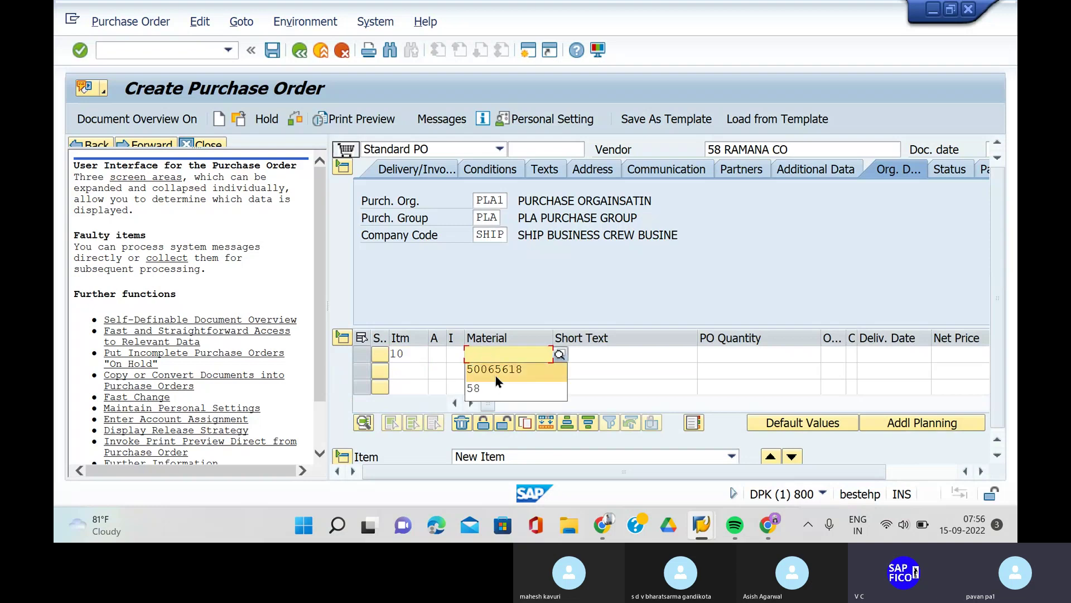
{"action": "left_click", "coordinate": [496, 376]}
Give item 10 the short text AIR CONDITIONER and a PO quantity of 200
{"action": "left_click", "coordinate": [621, 359]}
{"action": "left_click", "coordinate": [621, 358]}
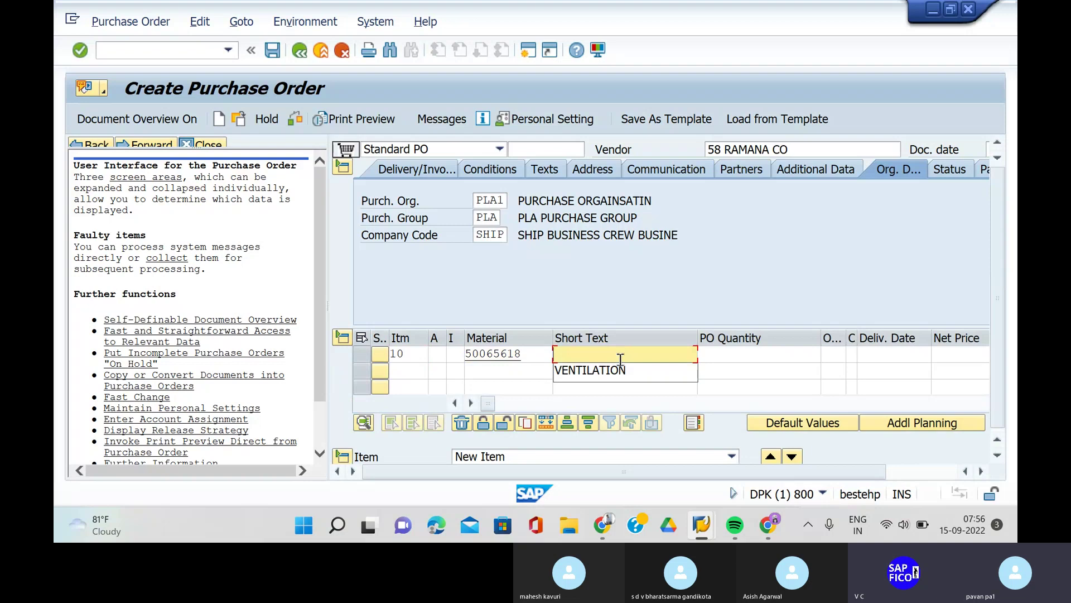
{"action": "type", "text": "TR"}
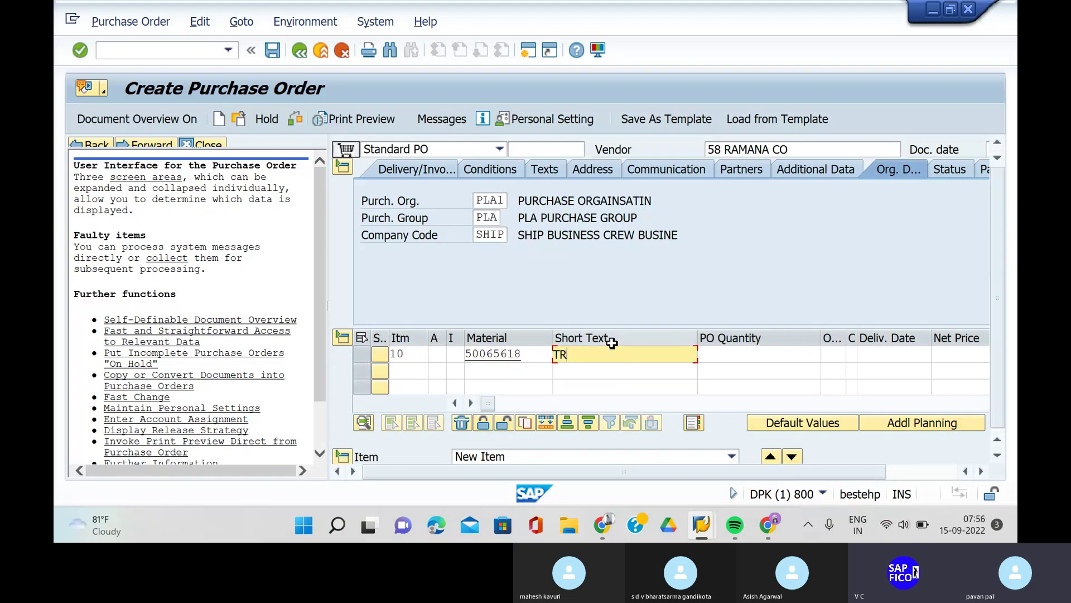
{"action": "type", "text": "ADING"}
{"action": "key", "text": "BackSpace"}
{"action": "key", "text": "BackSpace"}
{"action": "key", "text": "BackSpace"}
{"action": "key", "text": "BackSpace"}
{"action": "key", "text": "BackSpace"}
{"action": "key", "text": "BackSpace"}
{"action": "key", "text": "BackSpace"}
{"action": "type", "text": "AIR CONDITIONER"}
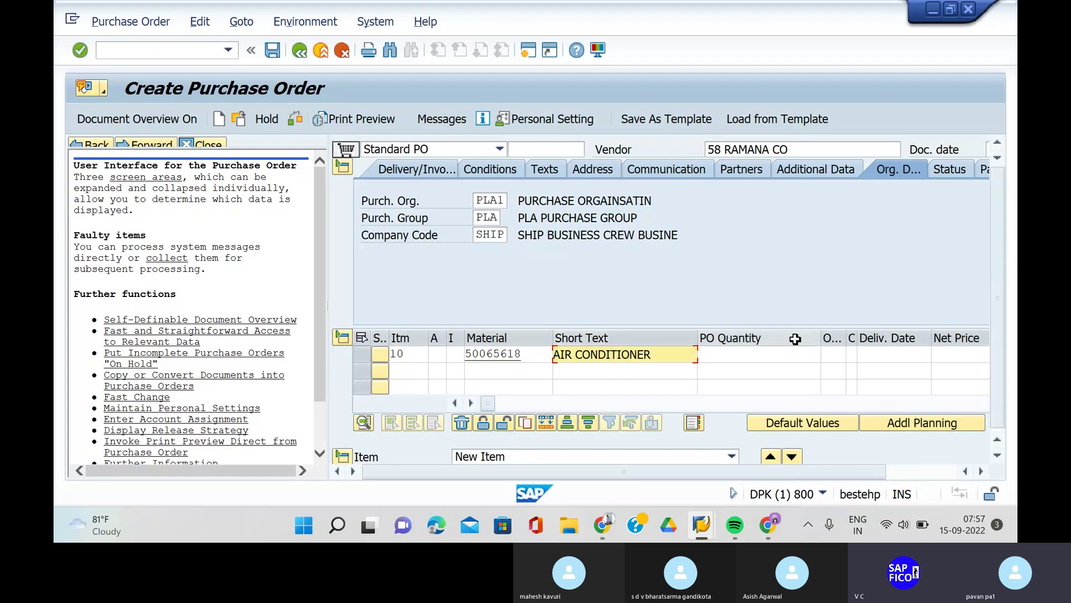
{"action": "left_click", "coordinate": [765, 356]}
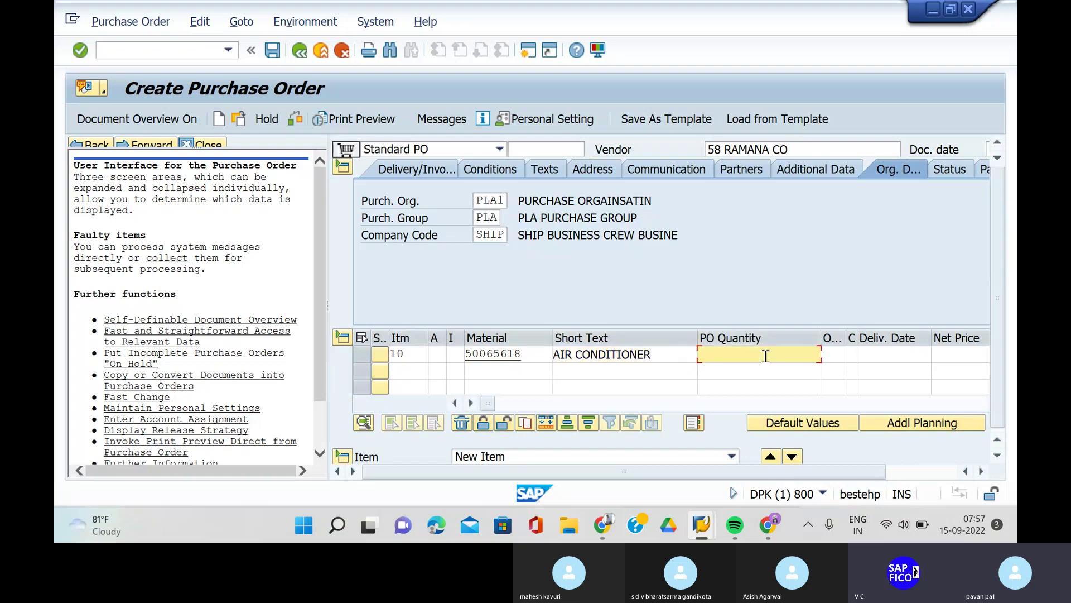
{"action": "type", "text": "200"}
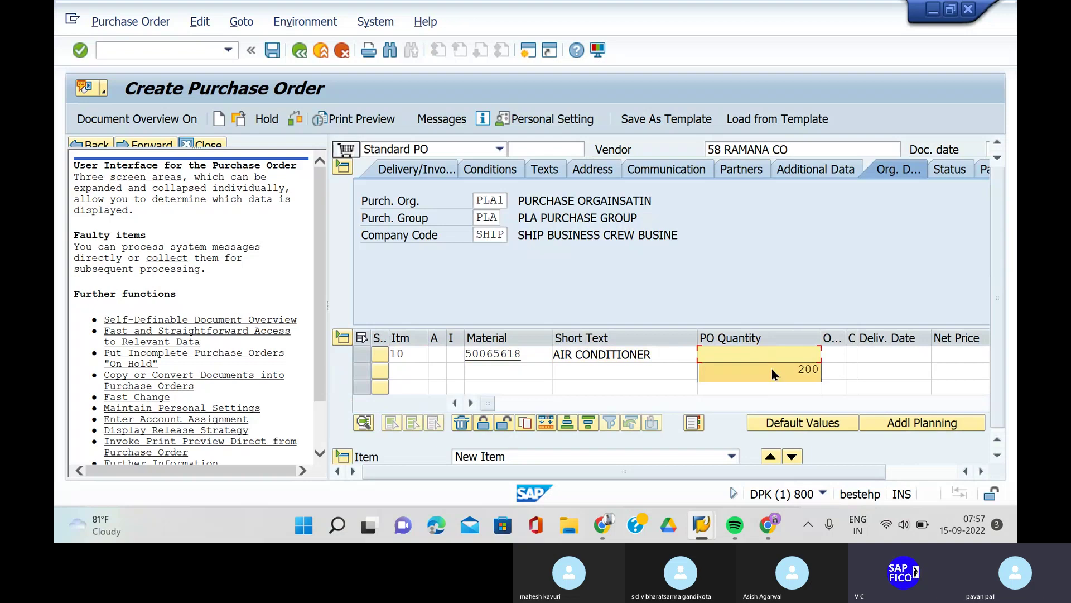
Set item 10's delivery date to 15.09.2022 and its net price to 25000
{"action": "left_click", "coordinate": [888, 357]}
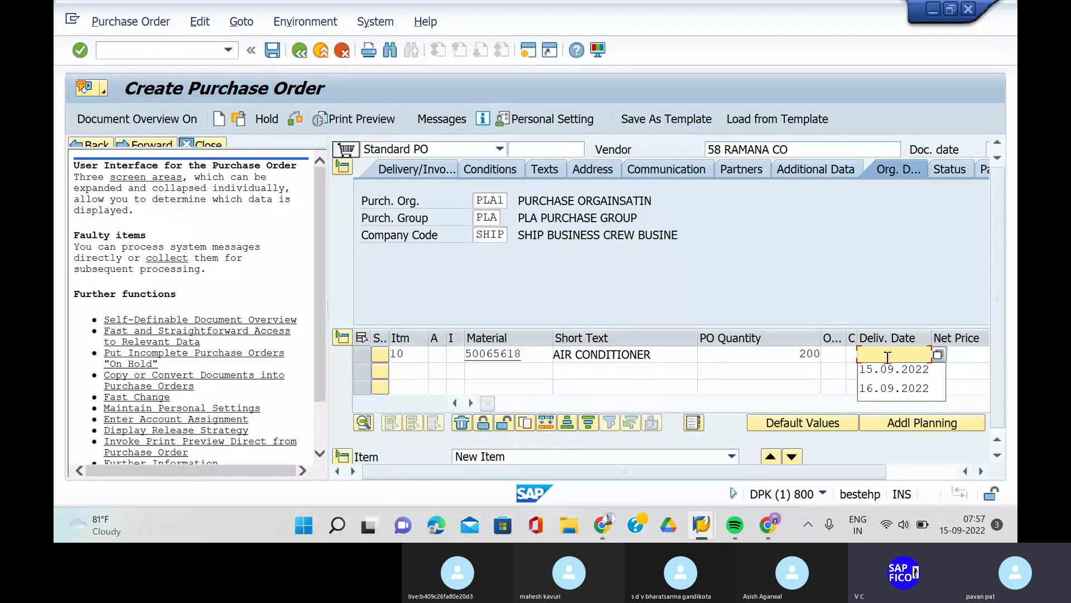
{"action": "left_click", "coordinate": [890, 369]}
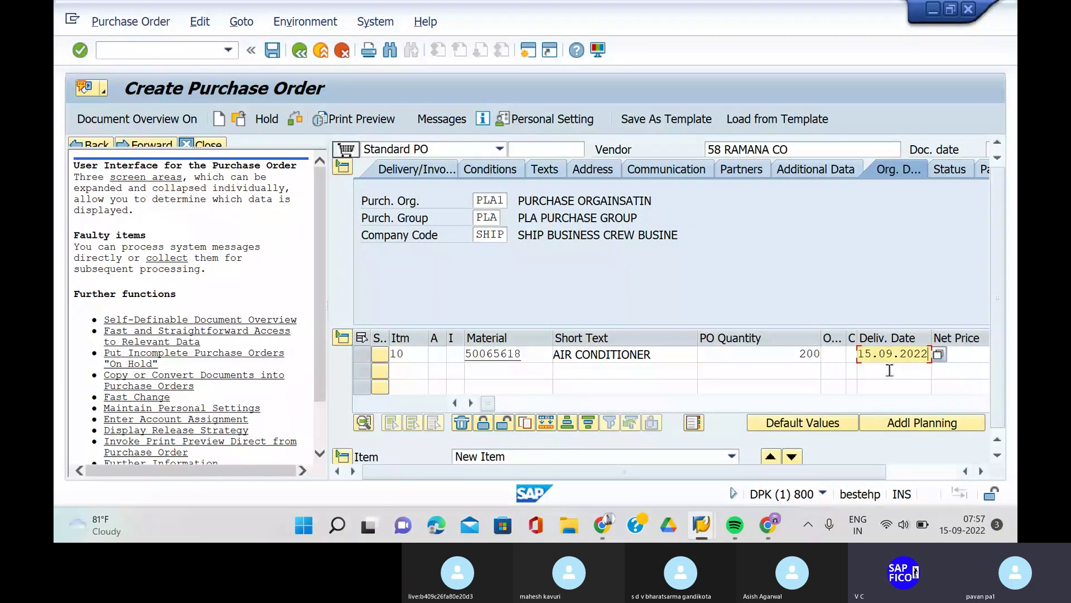
{"action": "left_click", "coordinate": [956, 358]}
{"action": "type", "text": "2"}
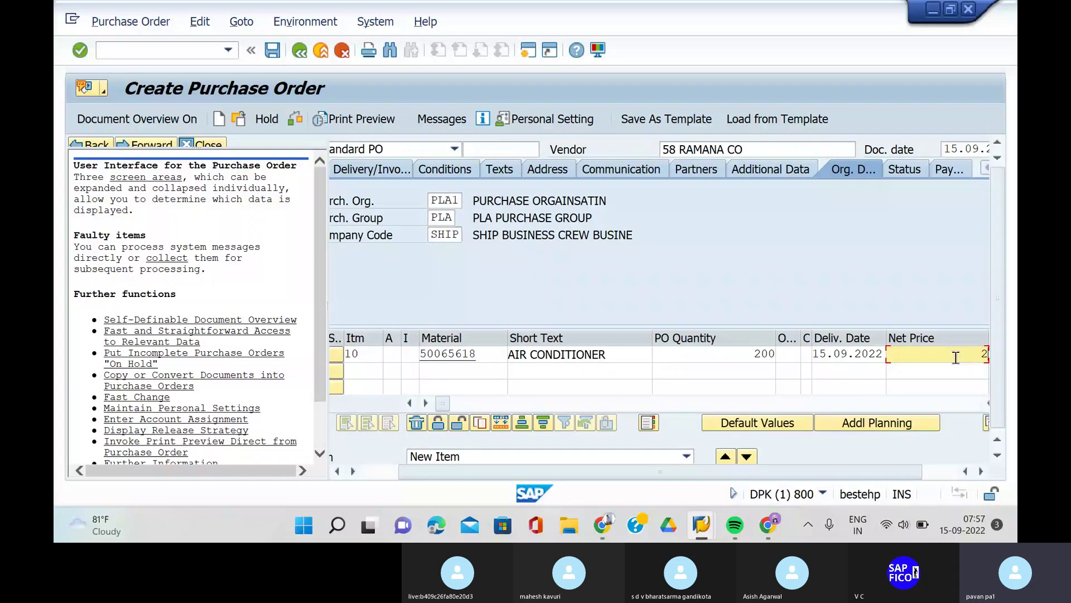
{"action": "type", "text": "5000"}
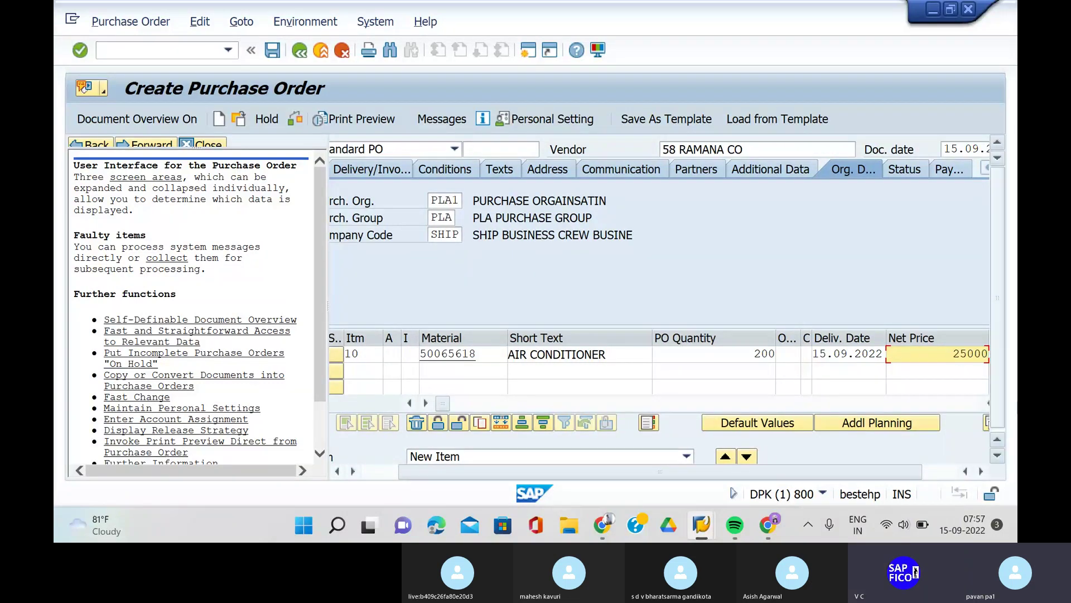
Look up the material groups and assign group 002 (Electronics) to item 10
{"action": "left_click", "coordinate": [981, 404]}
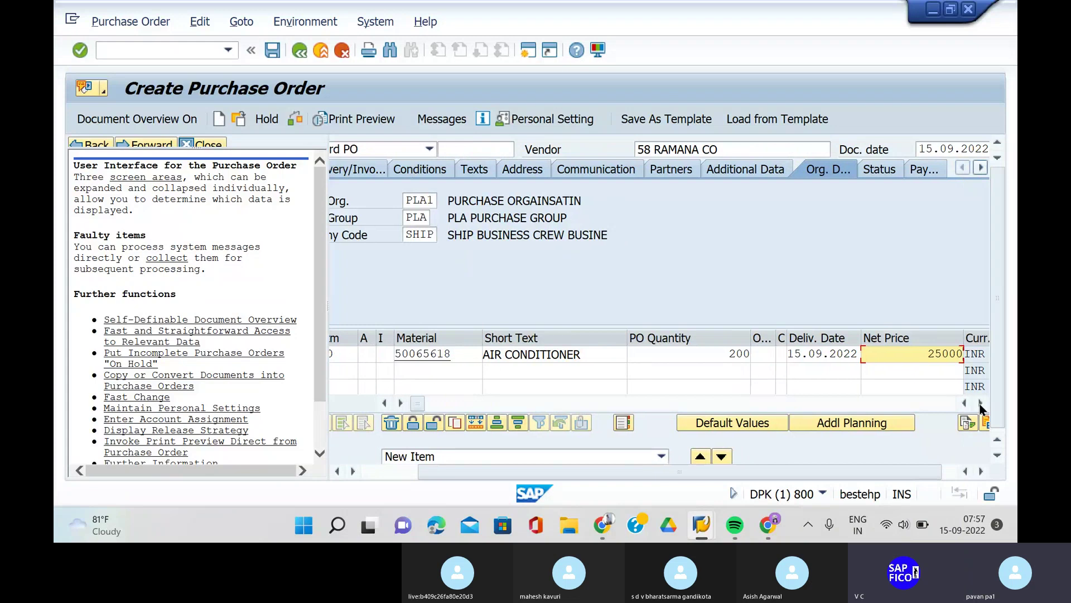
{"action": "left_click", "coordinate": [980, 403]}
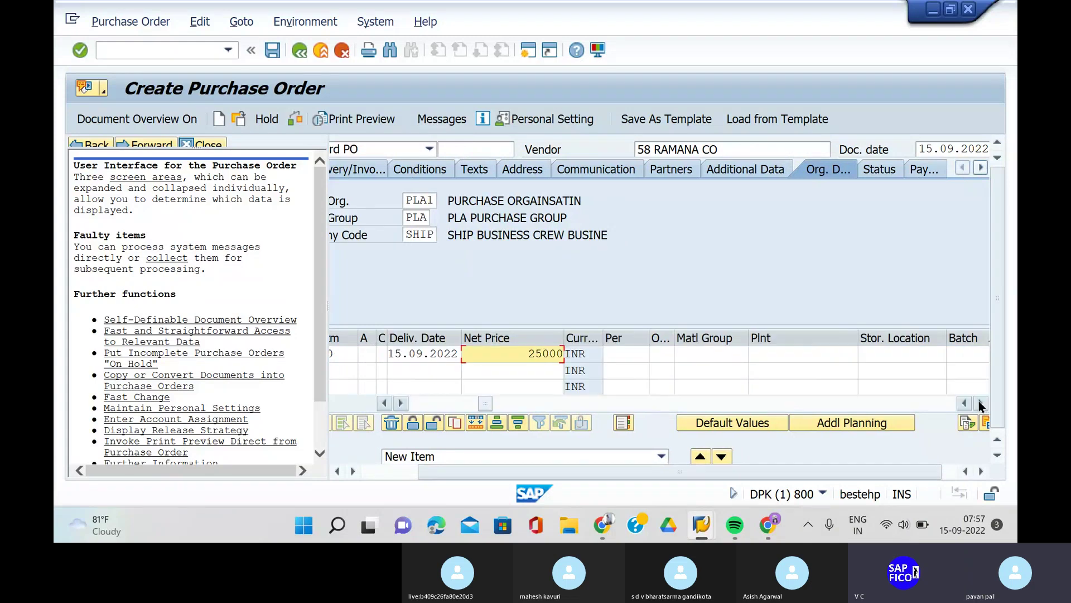
{"action": "left_click", "coordinate": [721, 355]}
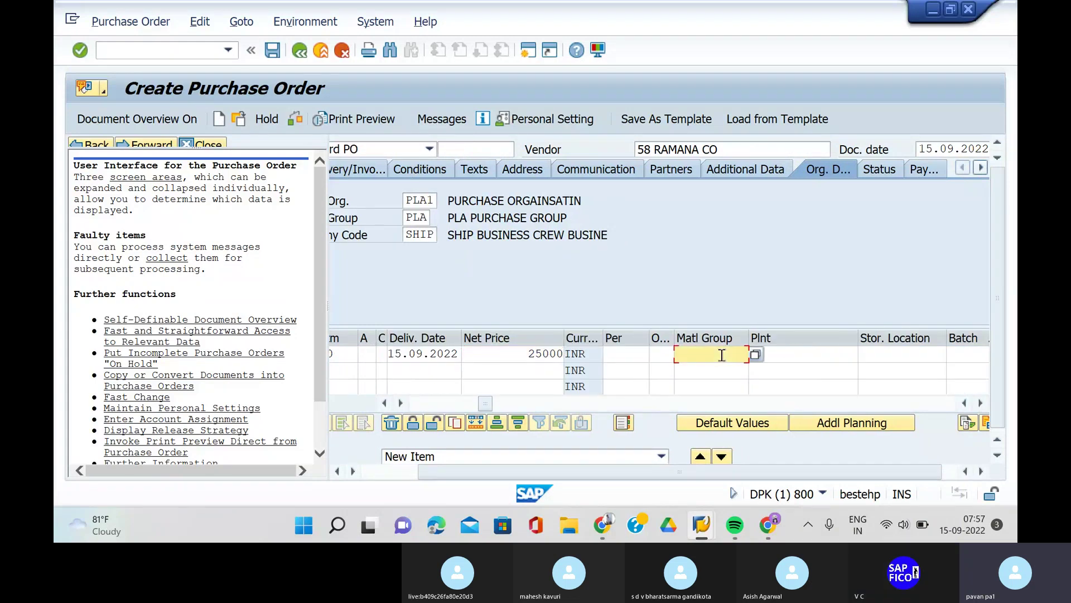
{"action": "left_click", "coordinate": [756, 355]}
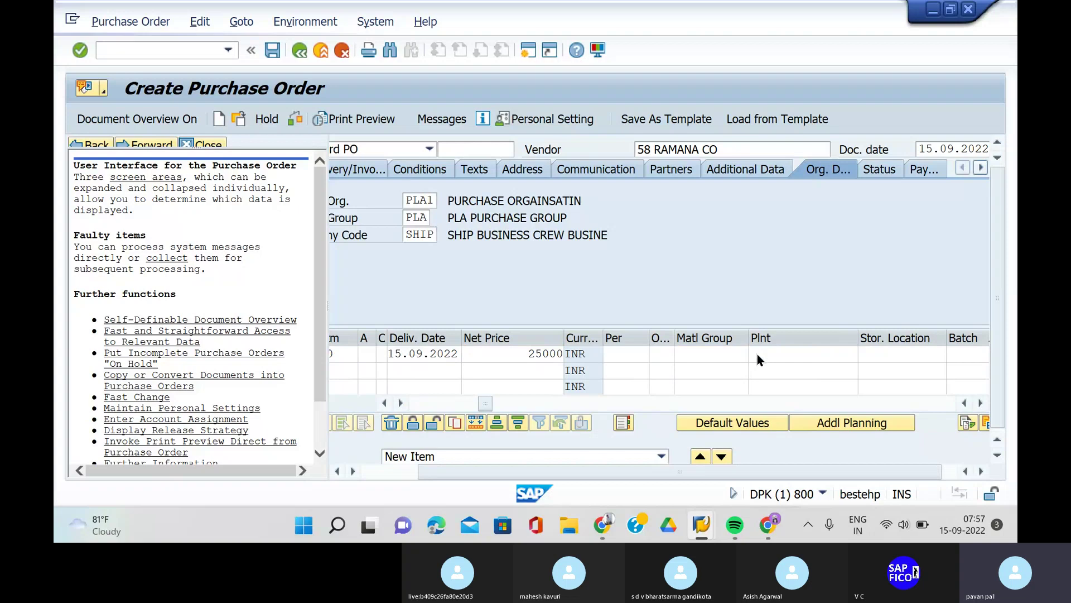
{"action": "scroll", "coordinate": [501, 360], "scroll_direction": "down", "scroll_amount": 15}
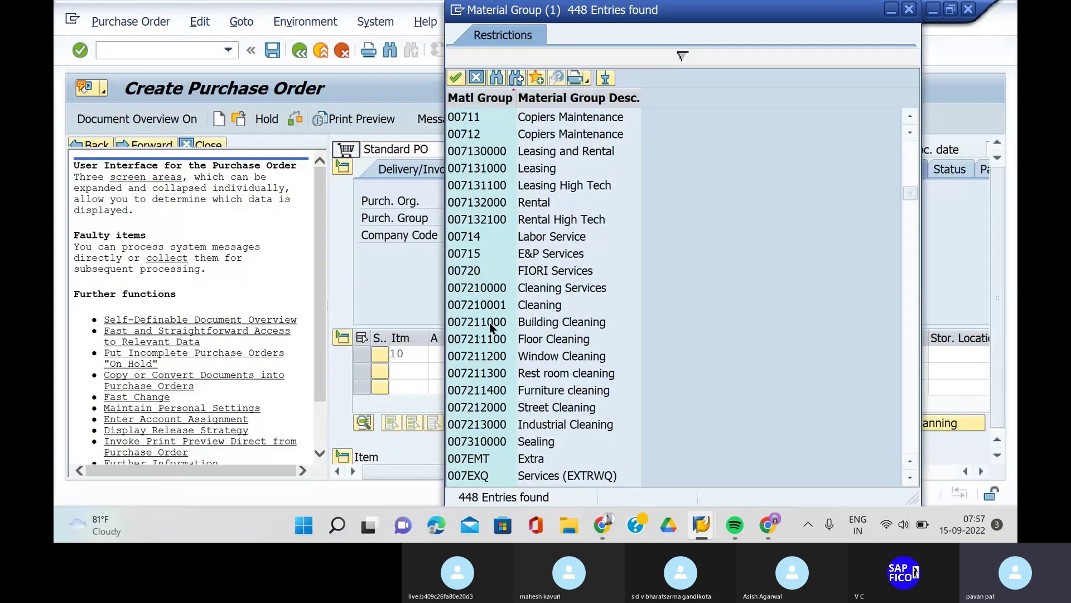
{"action": "scroll", "coordinate": [490, 323], "scroll_direction": "up", "scroll_amount": 10}
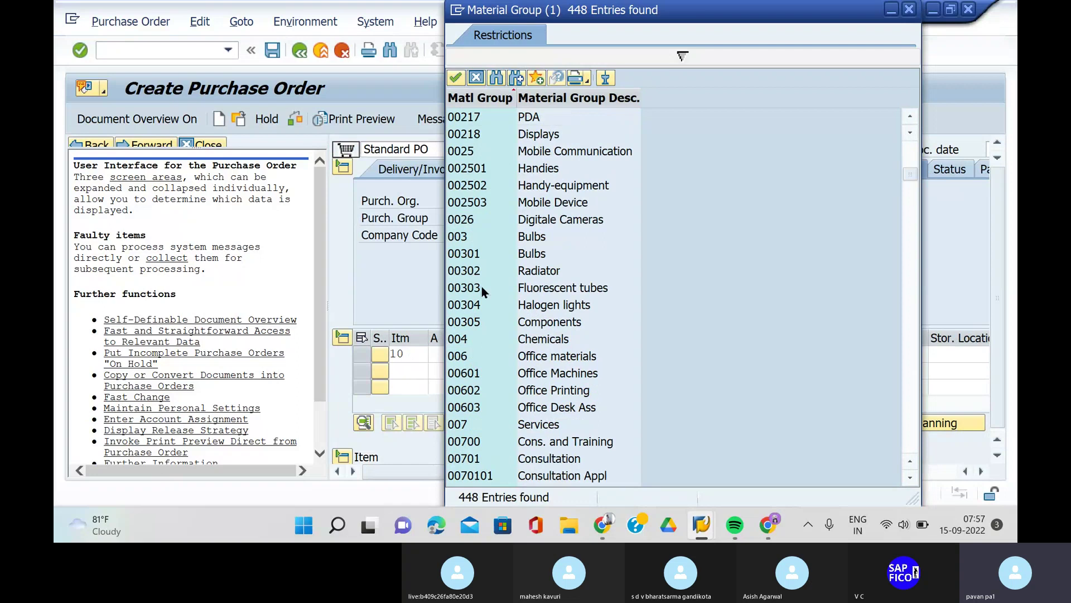
{"action": "scroll", "coordinate": [483, 323], "scroll_direction": "up", "scroll_amount": 6}
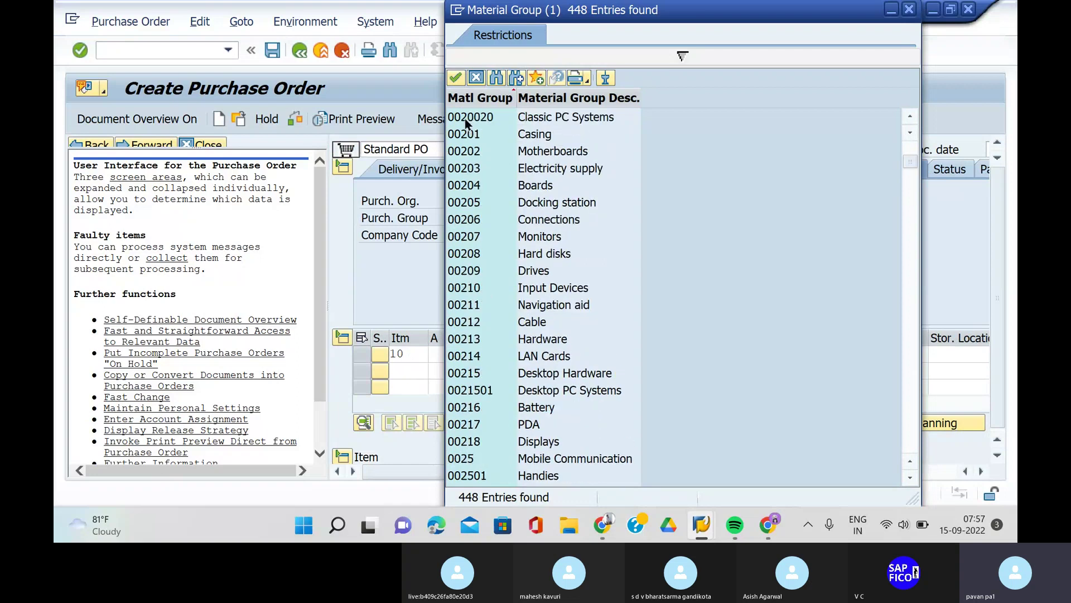
{"action": "scroll", "coordinate": [488, 207], "scroll_direction": "up", "scroll_amount": 3}
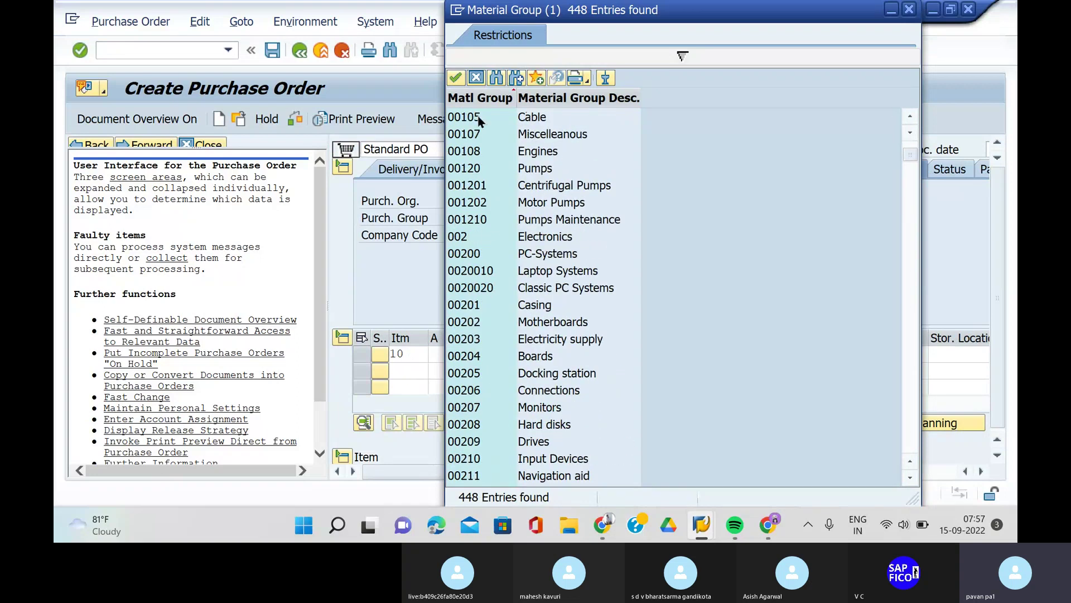
{"action": "scroll", "coordinate": [485, 234], "scroll_direction": "up", "scroll_amount": 1}
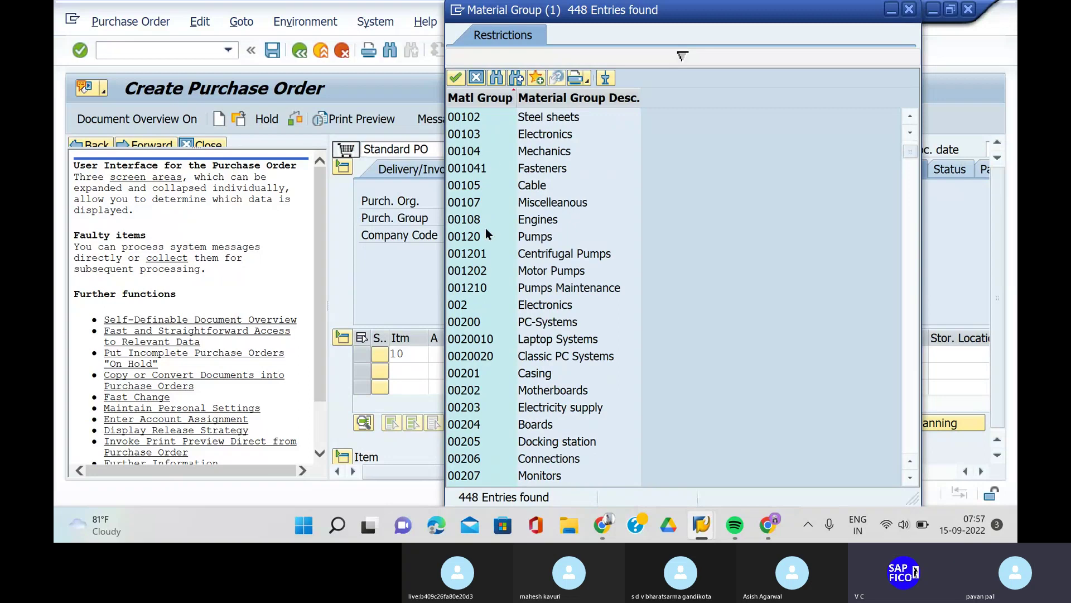
{"action": "left_click", "coordinate": [477, 306]}
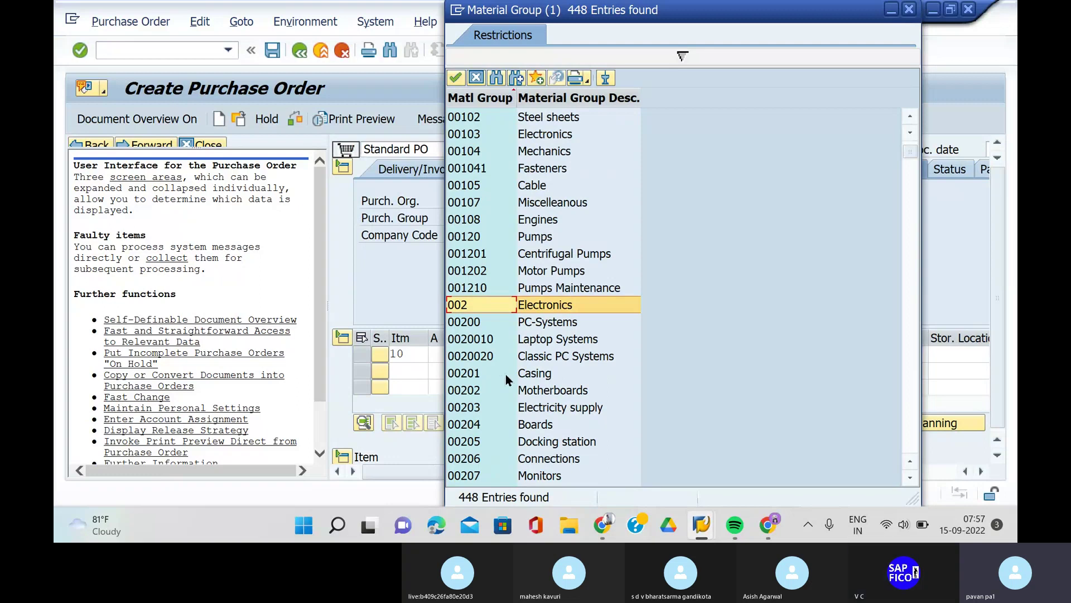
{"action": "scroll", "coordinate": [505, 374], "scroll_direction": "down", "scroll_amount": 6}
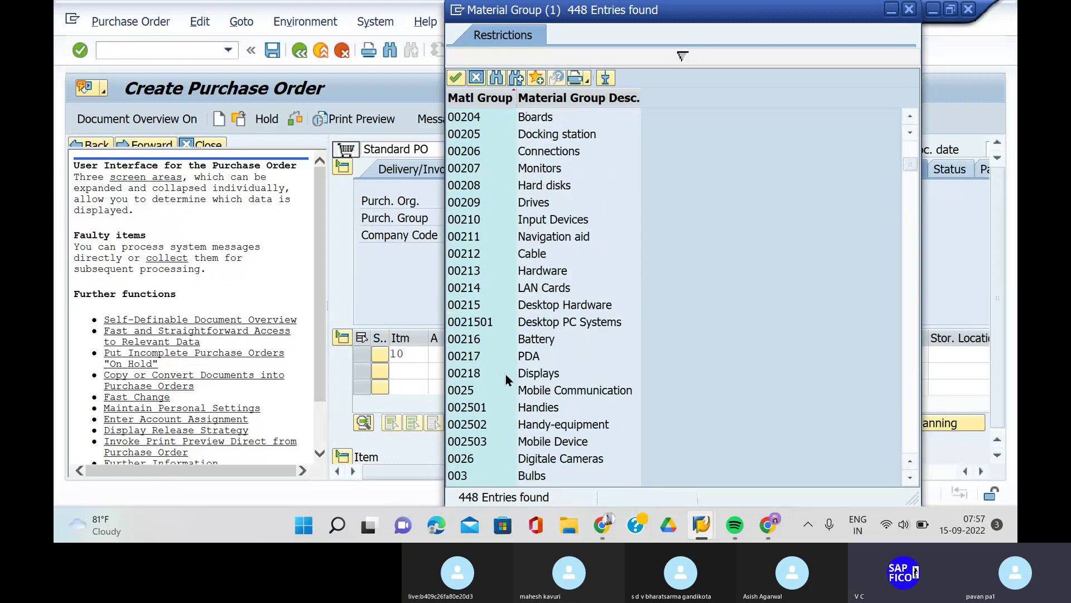
{"action": "scroll", "coordinate": [506, 374], "scroll_direction": "down", "scroll_amount": 7}
{"action": "scroll", "coordinate": [506, 374], "scroll_direction": "down", "scroll_amount": 12}
{"action": "scroll", "coordinate": [506, 374], "scroll_direction": "up", "scroll_amount": 9}
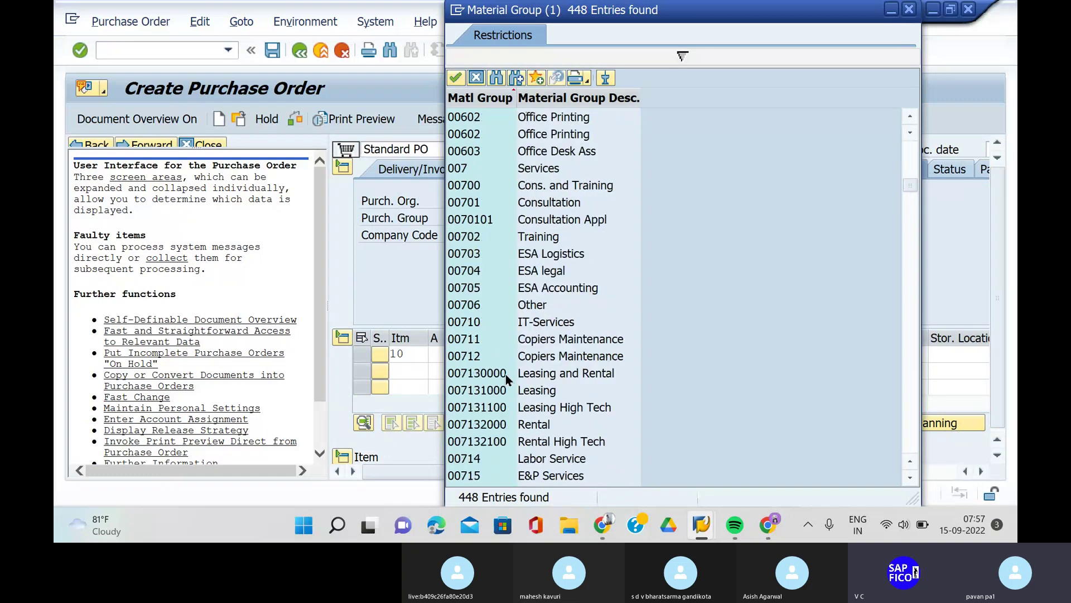
{"action": "scroll", "coordinate": [506, 374], "scroll_direction": "up", "scroll_amount": 13}
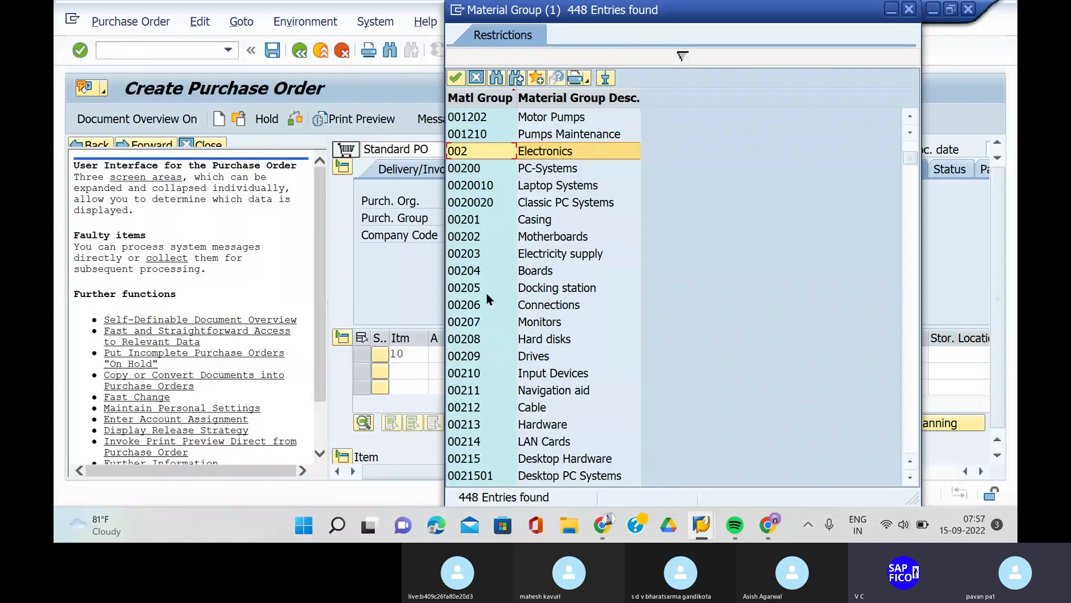
{"action": "scroll", "coordinate": [487, 294], "scroll_direction": "up", "scroll_amount": 3}
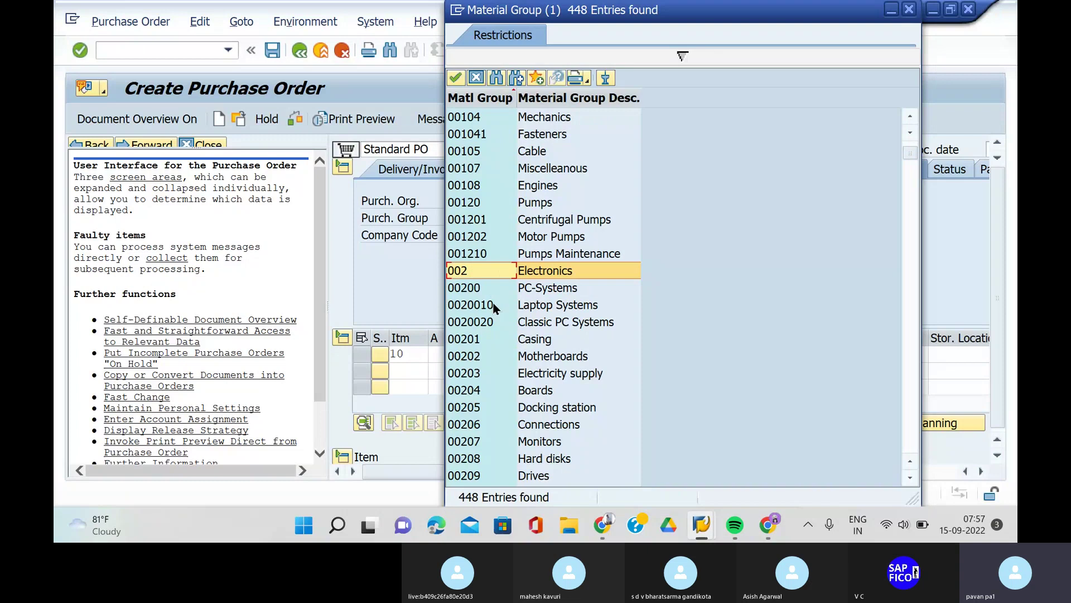
{"action": "key", "text": "Return"}
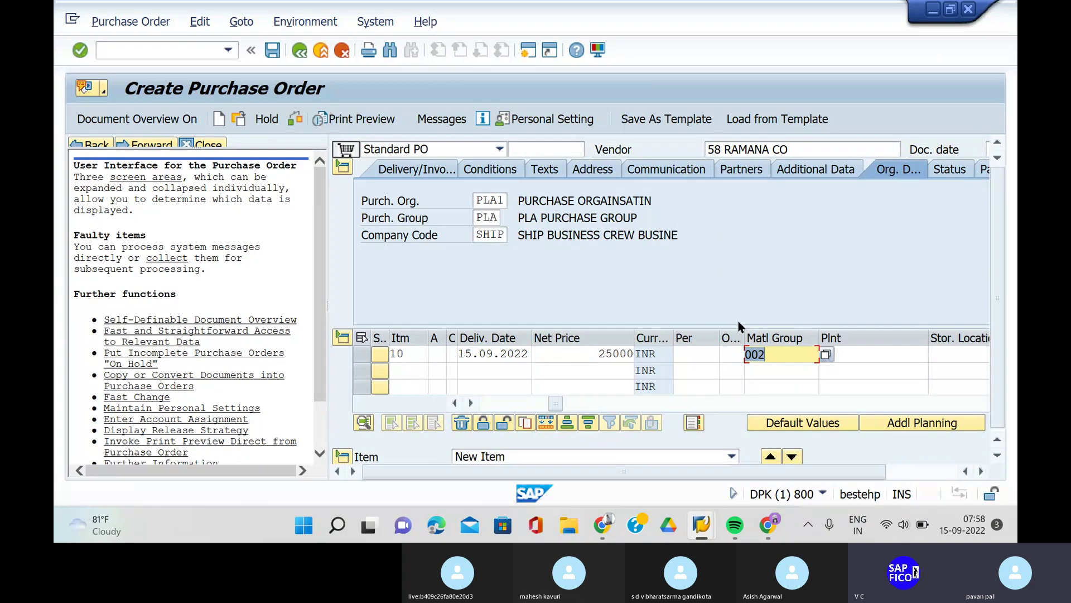
Assign plant PLA1 to item 10
{"action": "left_click", "coordinate": [862, 356]}
{"action": "left_click", "coordinate": [863, 356]}
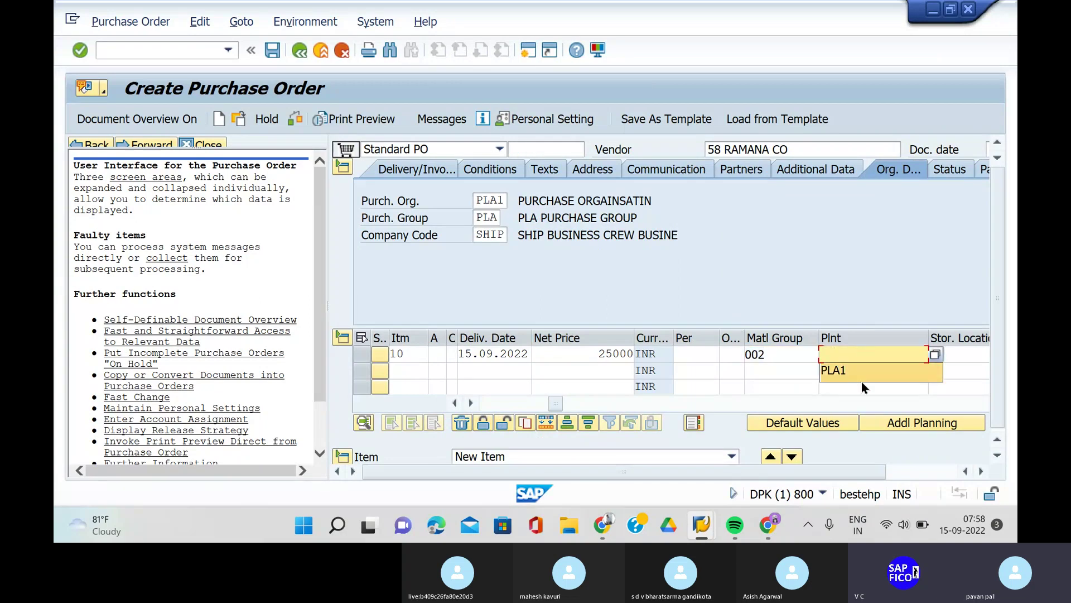
{"action": "left_click", "coordinate": [857, 370]}
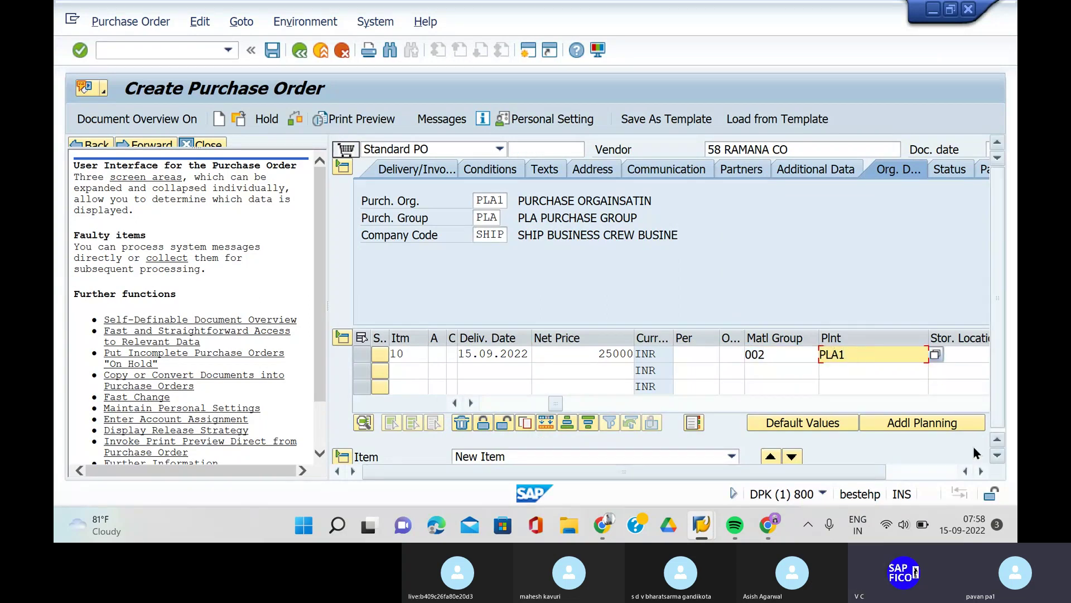
Set item 10's storage location to PLA1
{"action": "left_click", "coordinate": [981, 471]}
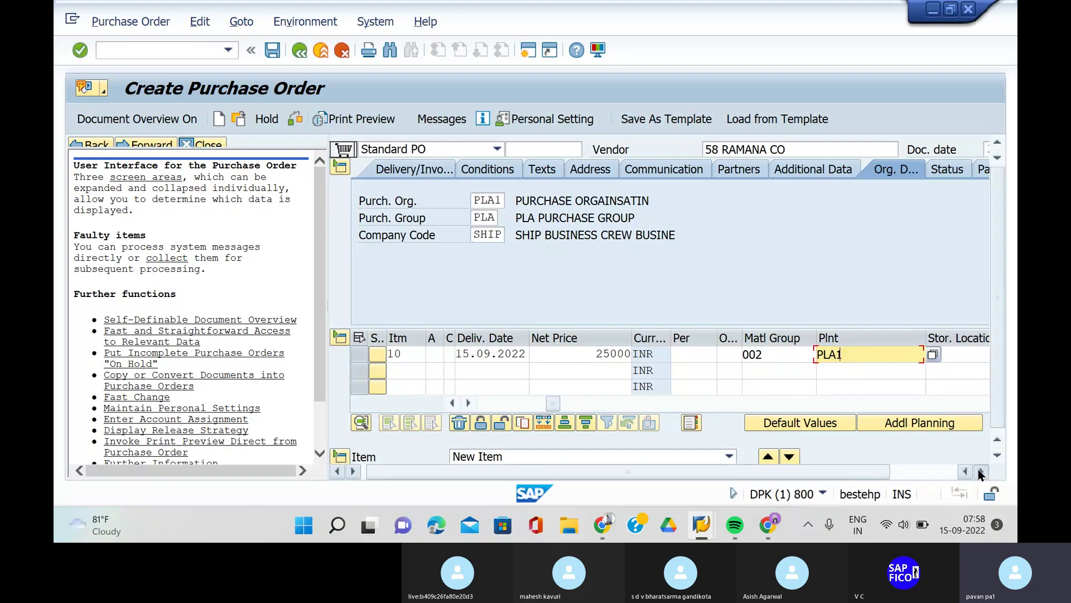
{"action": "left_click", "coordinate": [981, 472]}
{"action": "left_click", "coordinate": [981, 472]}
{"action": "left_click", "coordinate": [979, 471]}
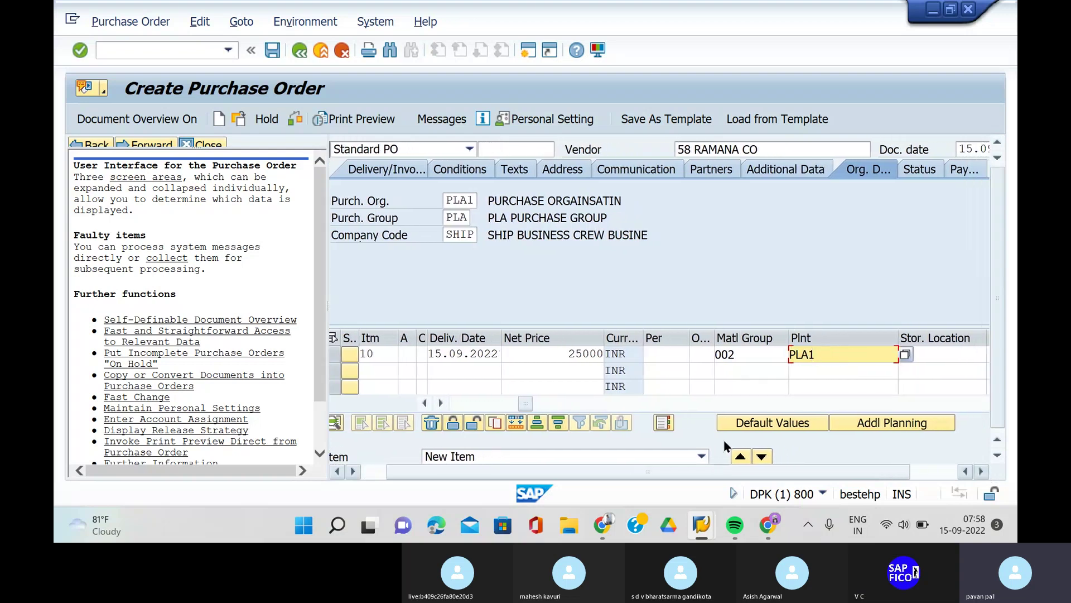
{"action": "left_click", "coordinate": [441, 403]}
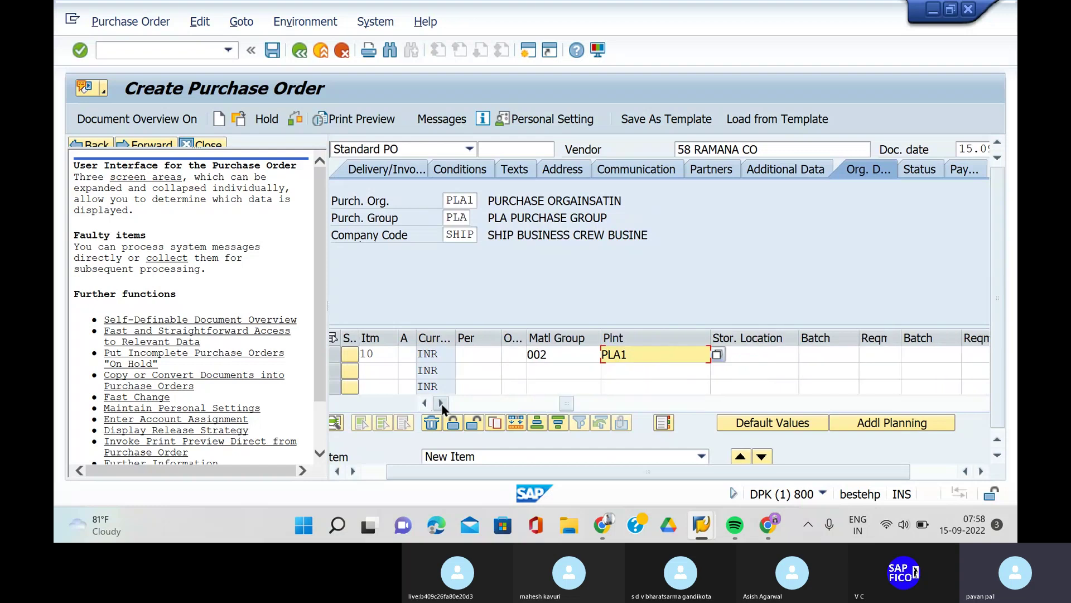
{"action": "left_click", "coordinate": [441, 403]}
{"action": "left_click", "coordinate": [678, 352]}
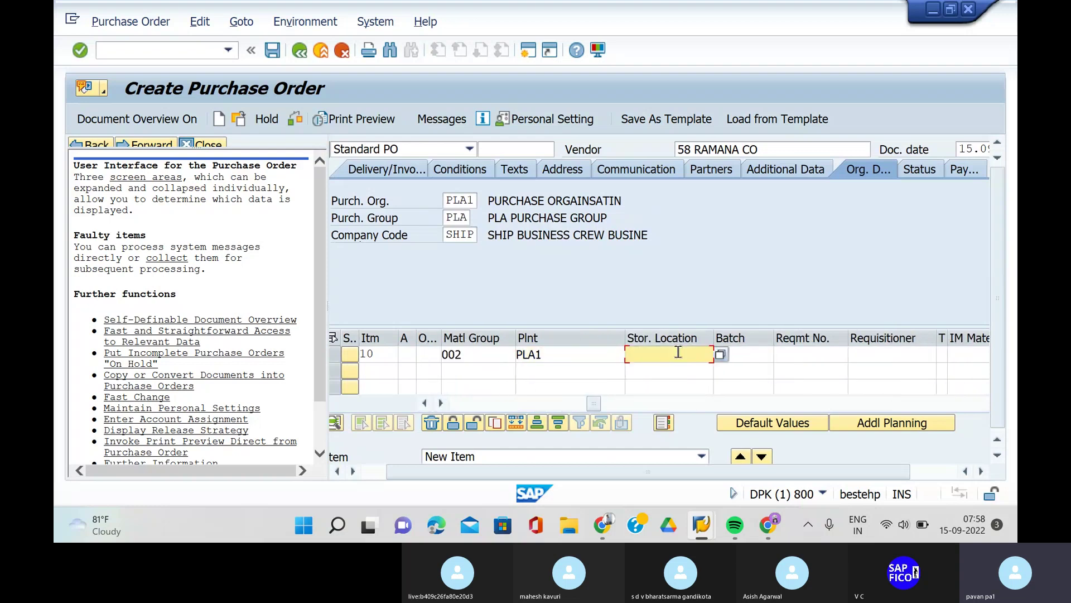
{"action": "left_click", "coordinate": [669, 370]}
Examine item 10's remaining columns, such as requisitioner and IM material, and recheck the entries back to the delivery date
{"action": "left_click", "coordinate": [879, 355]}
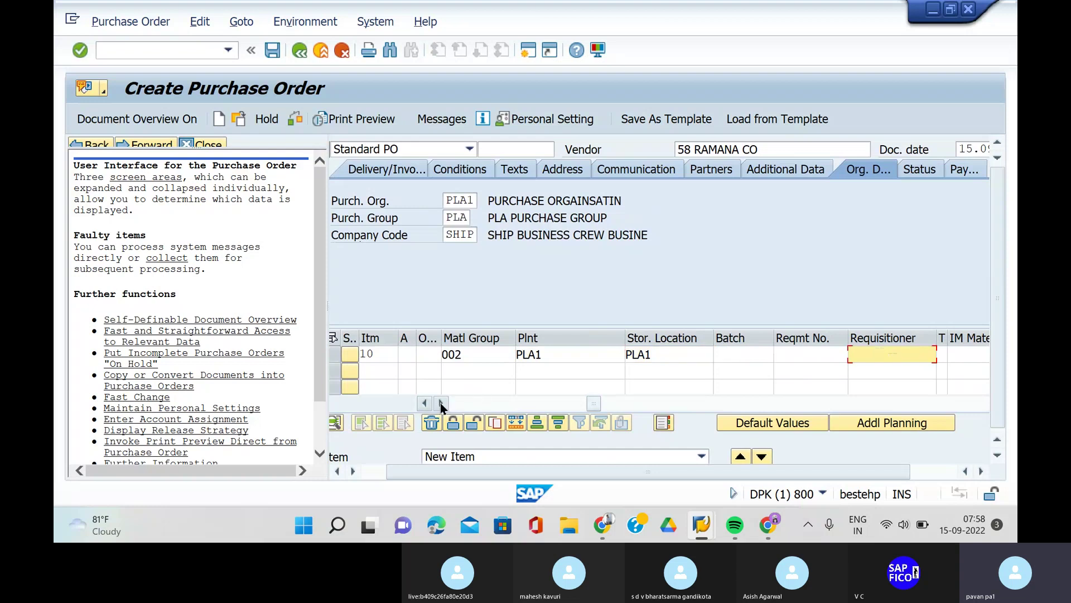
{"action": "left_click", "coordinate": [441, 403]}
{"action": "left_click", "coordinate": [441, 403]}
{"action": "left_click", "coordinate": [441, 403]}
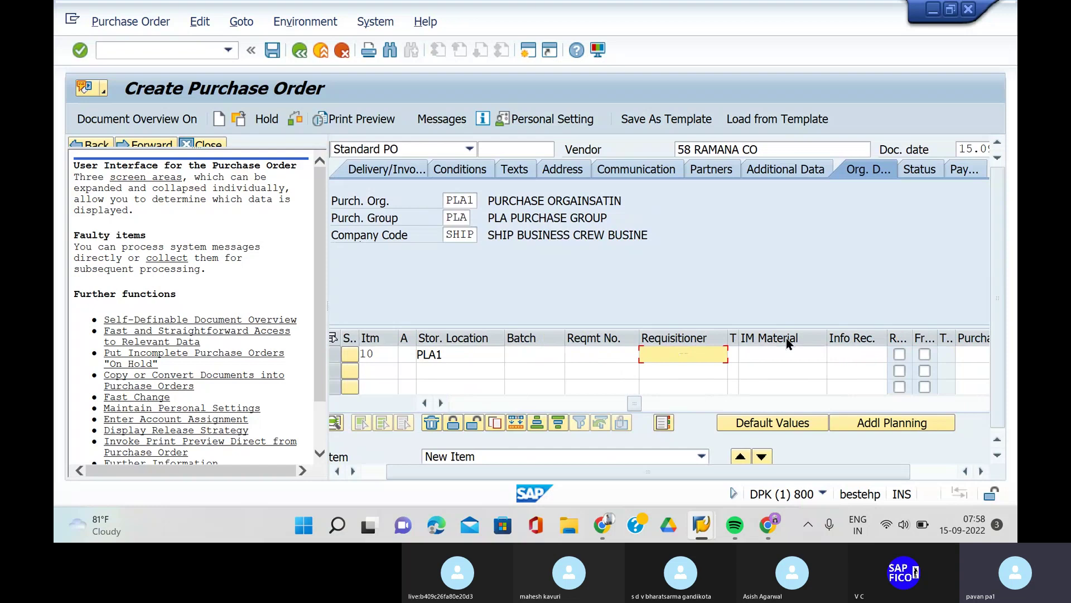
{"action": "left_click", "coordinate": [785, 354]}
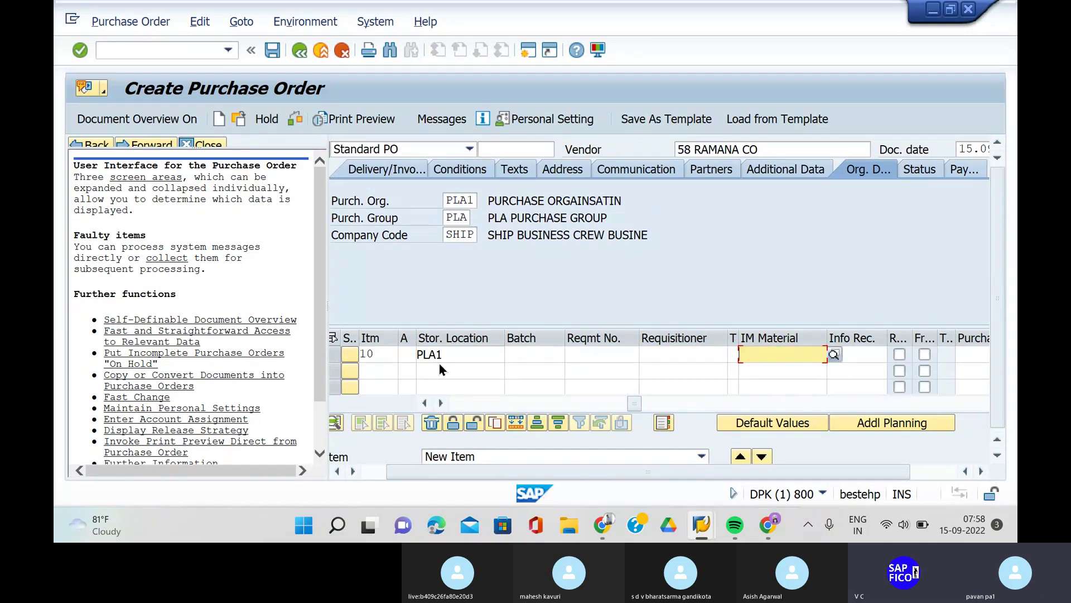
{"action": "left_click", "coordinate": [472, 357]}
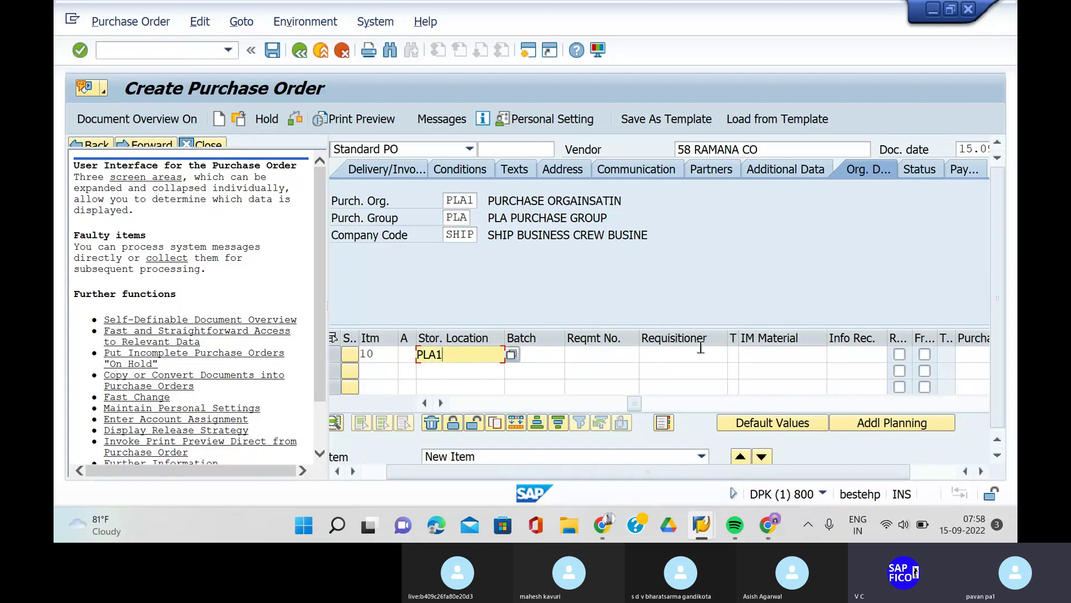
{"action": "left_click", "coordinate": [424, 404]}
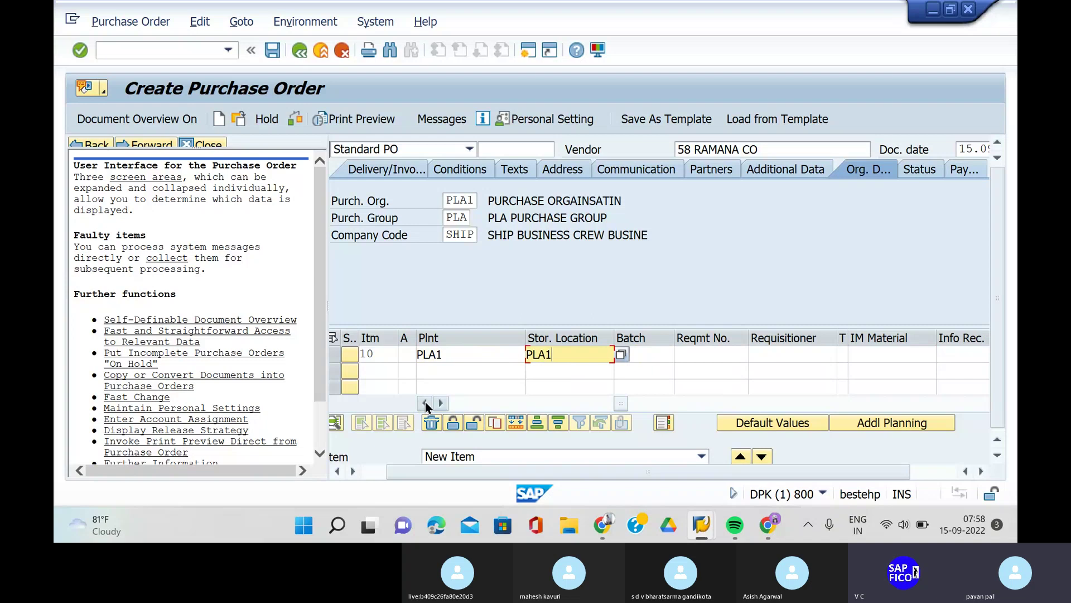
{"action": "left_click", "coordinate": [425, 403]}
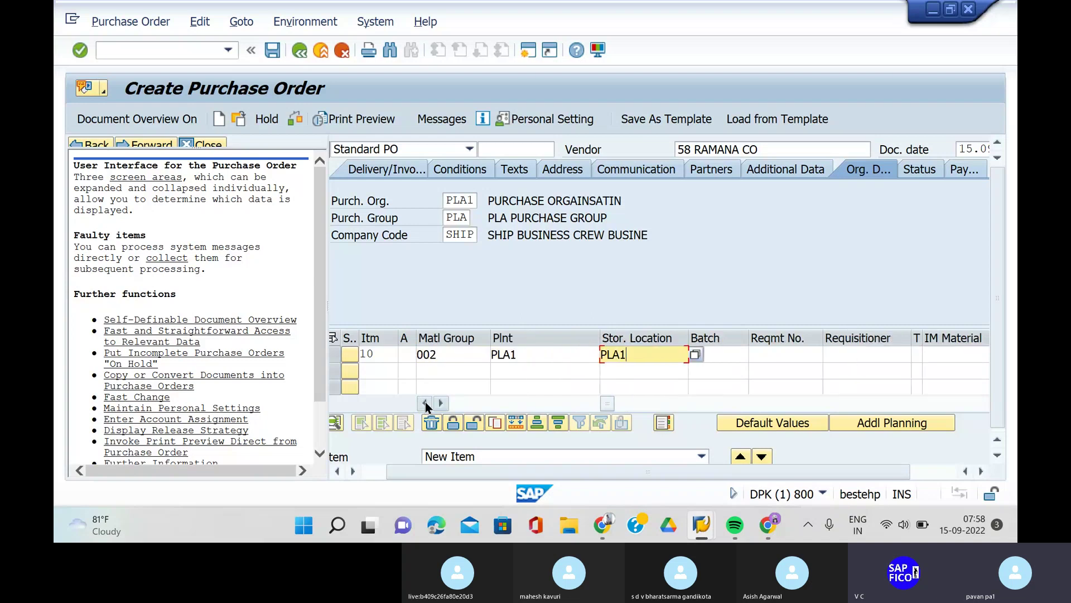
{"action": "left_click", "coordinate": [425, 403]}
{"action": "left_click", "coordinate": [426, 403]}
{"action": "left_click", "coordinate": [426, 403]}
{"action": "left_click", "coordinate": [425, 403]}
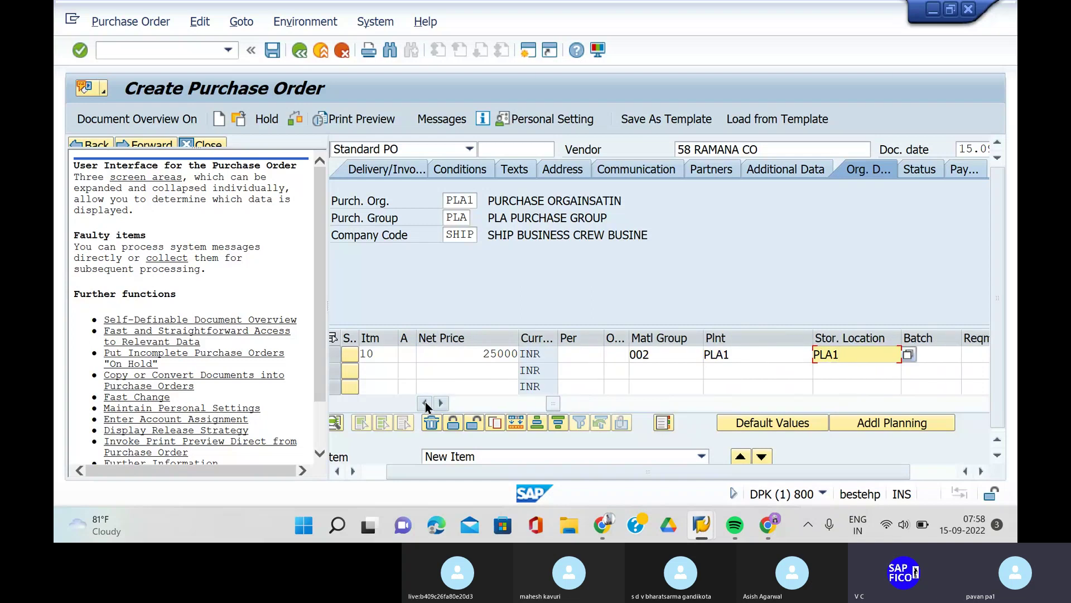
{"action": "left_click", "coordinate": [425, 403]}
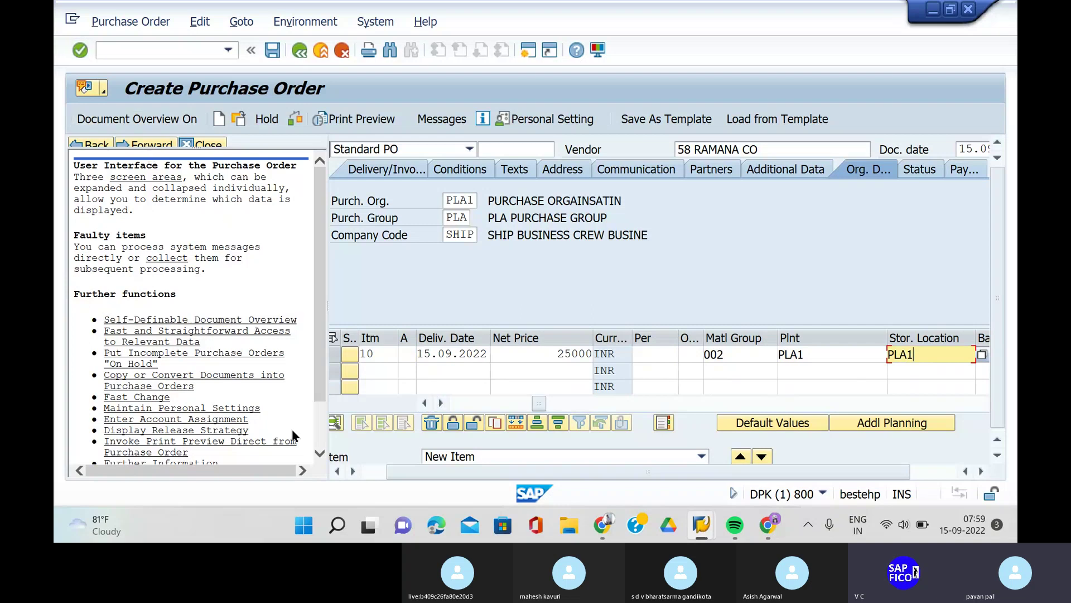
Confirm the entries of item 10 so the order validates them and loads the item details
{"action": "scroll", "coordinate": [233, 408], "scroll_direction": "down", "scroll_amount": 2}
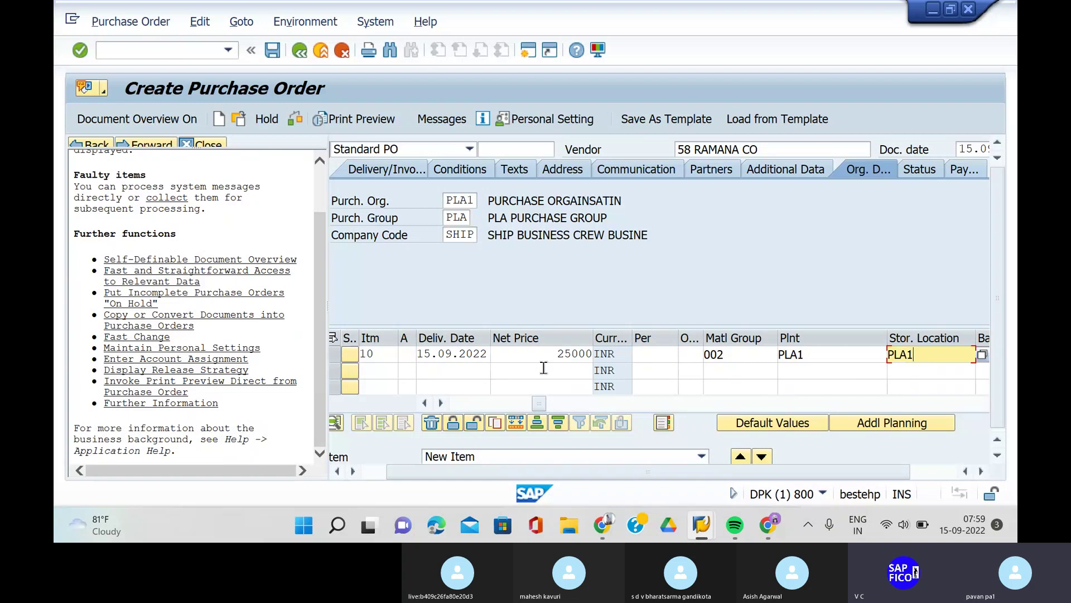
{"action": "key", "text": "Return"}
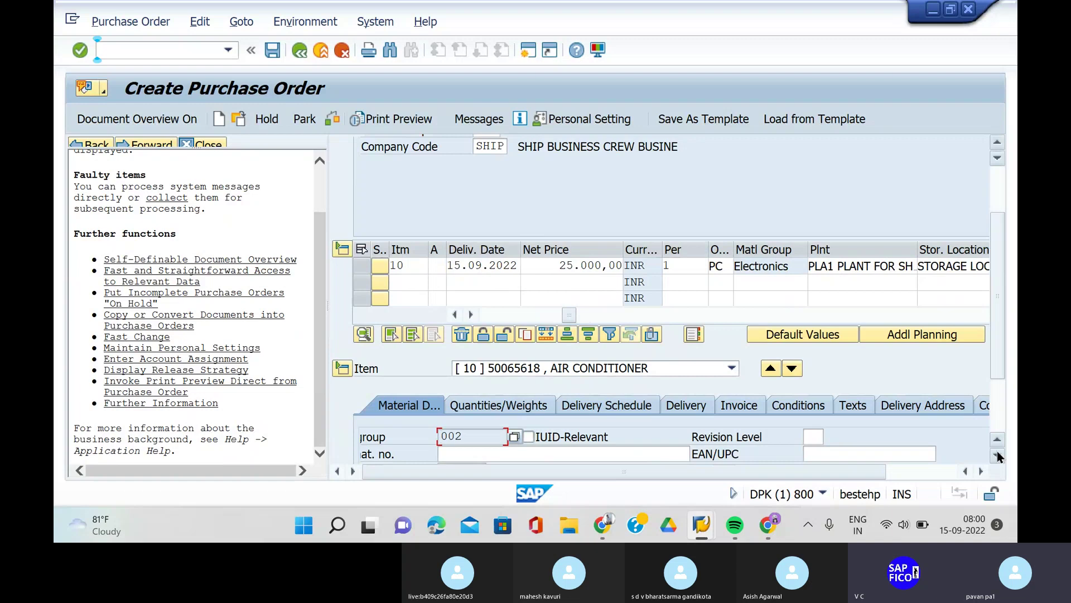
Open the pricing conditions of item 10 and examine its pricing elements table
{"action": "left_click", "coordinate": [822, 411]}
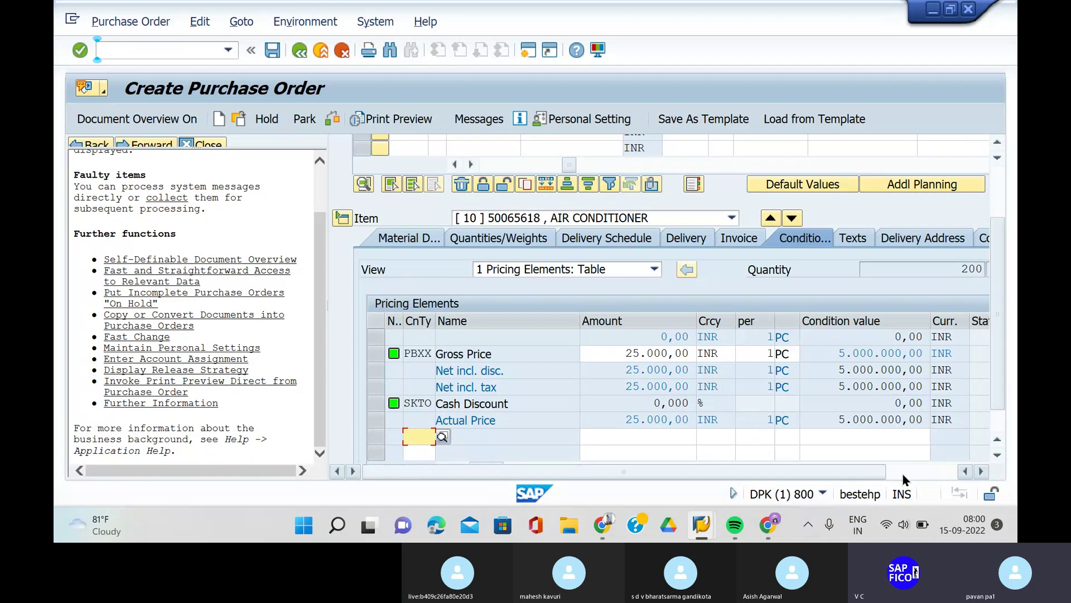
{"action": "left_click", "coordinate": [982, 472]}
{"action": "left_click", "coordinate": [981, 472]}
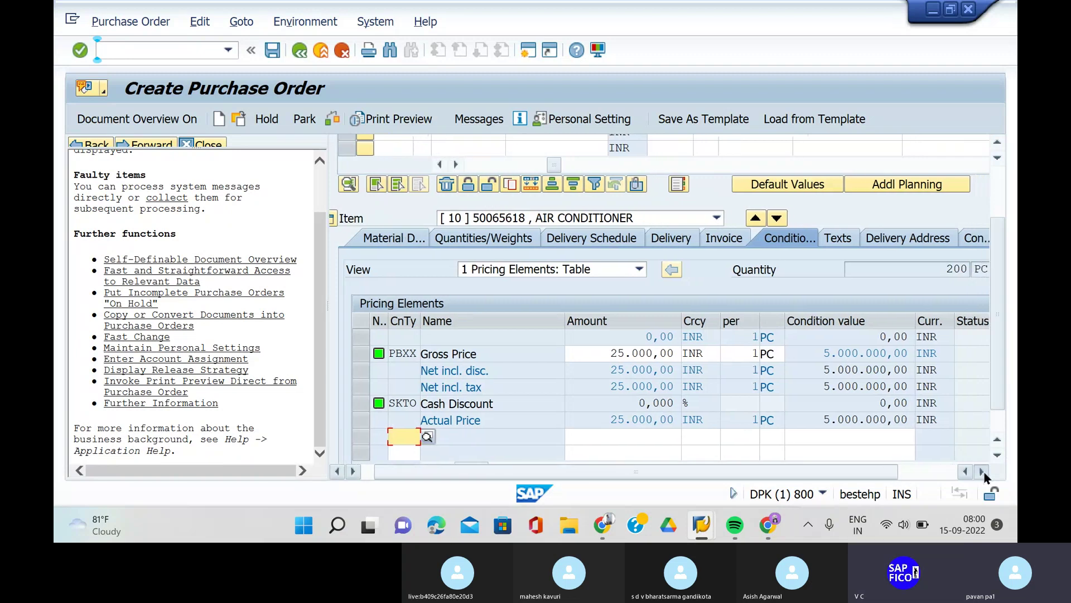
{"action": "left_click", "coordinate": [981, 472]}
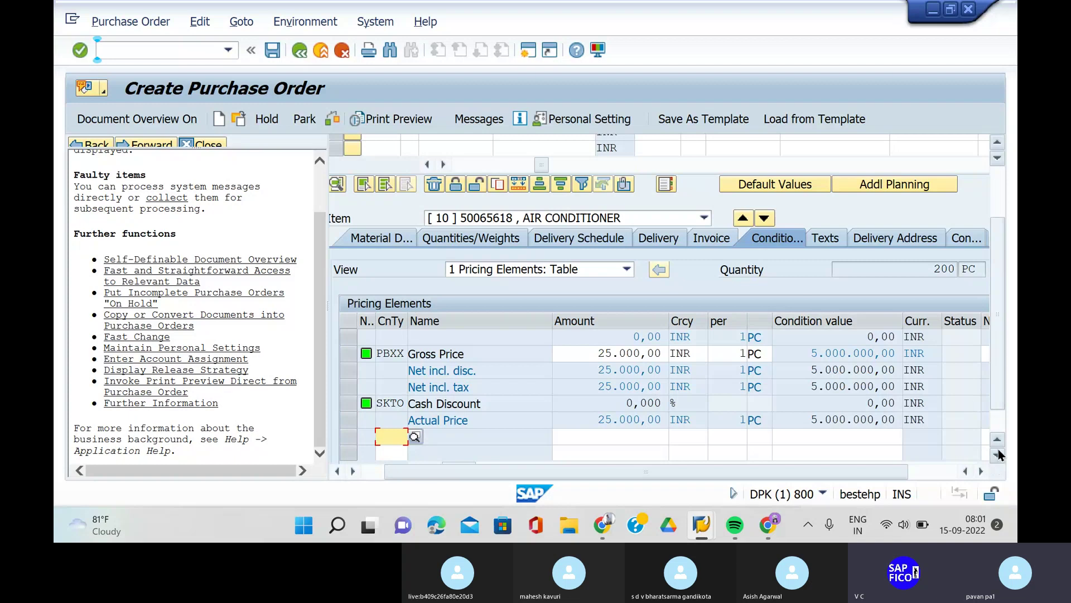
Add the condition type FRA1 (Freight %) to item 10's pricing elements from the list of condition types
{"action": "left_click", "coordinate": [415, 437]}
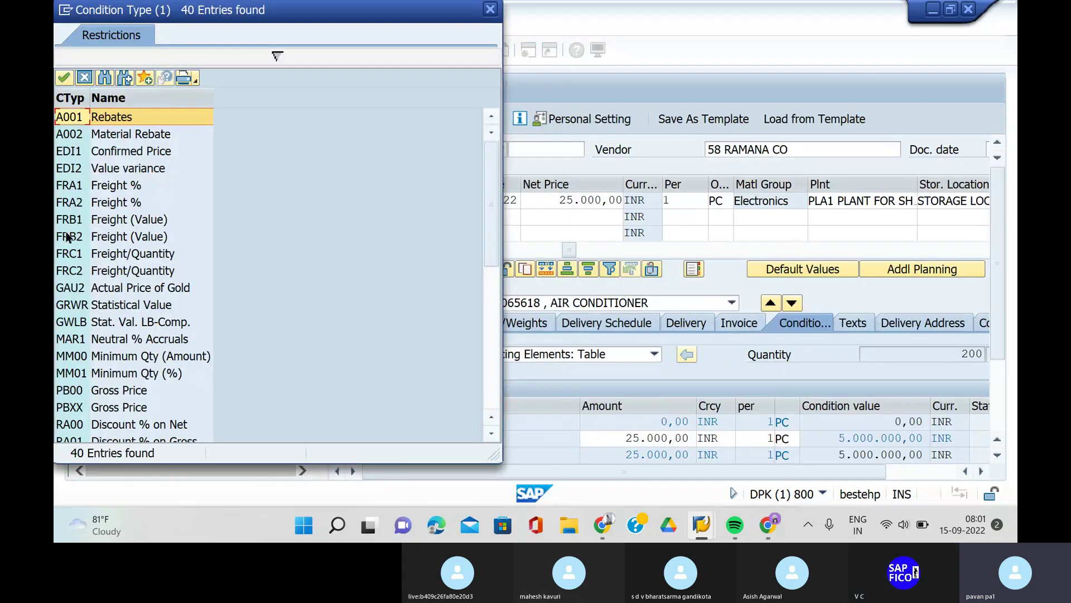
{"action": "left_click", "coordinate": [71, 190]}
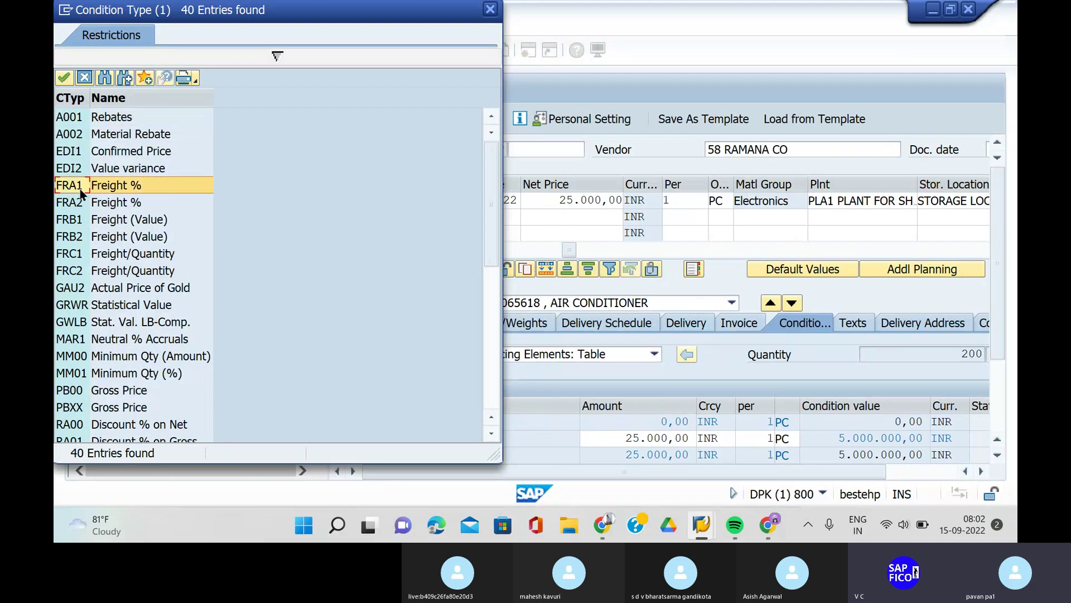
{"action": "left_click", "coordinate": [64, 79]}
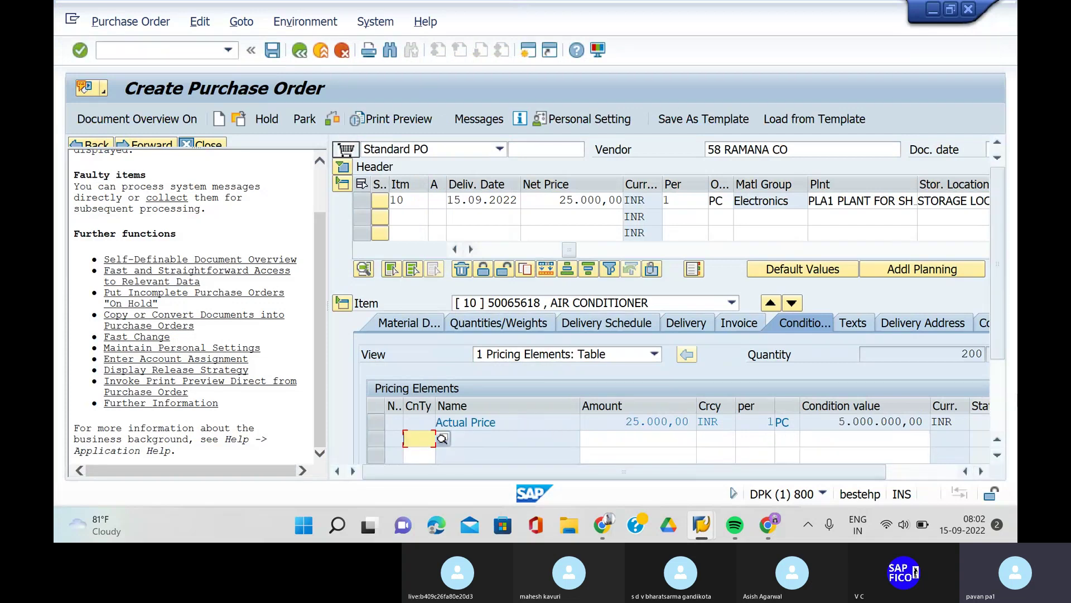
{"action": "scroll", "coordinate": [1001, 463], "scroll_direction": "down", "scroll_amount": 2}
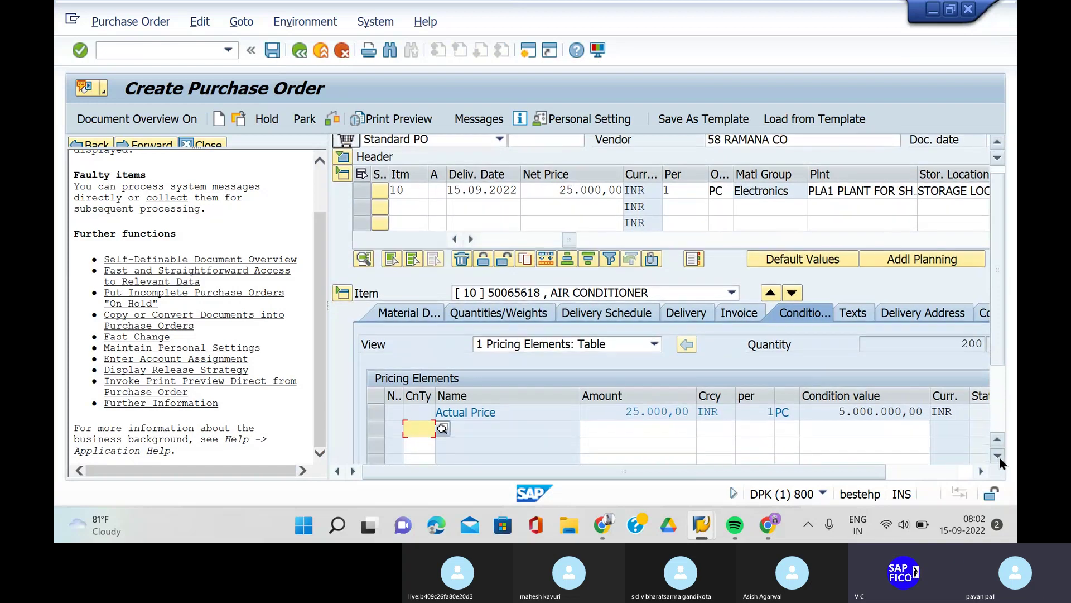
{"action": "scroll", "coordinate": [1001, 463], "scroll_direction": "down", "scroll_amount": 2}
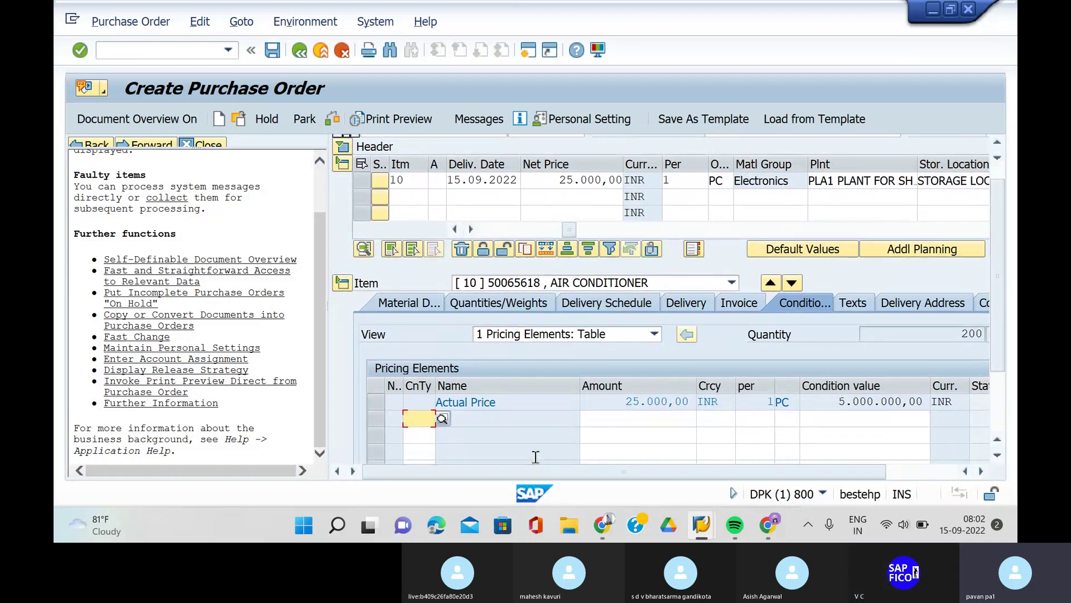
Enter another FRA1 condition in the first free row below Actual Price
{"action": "type", "text": "FRA1"}
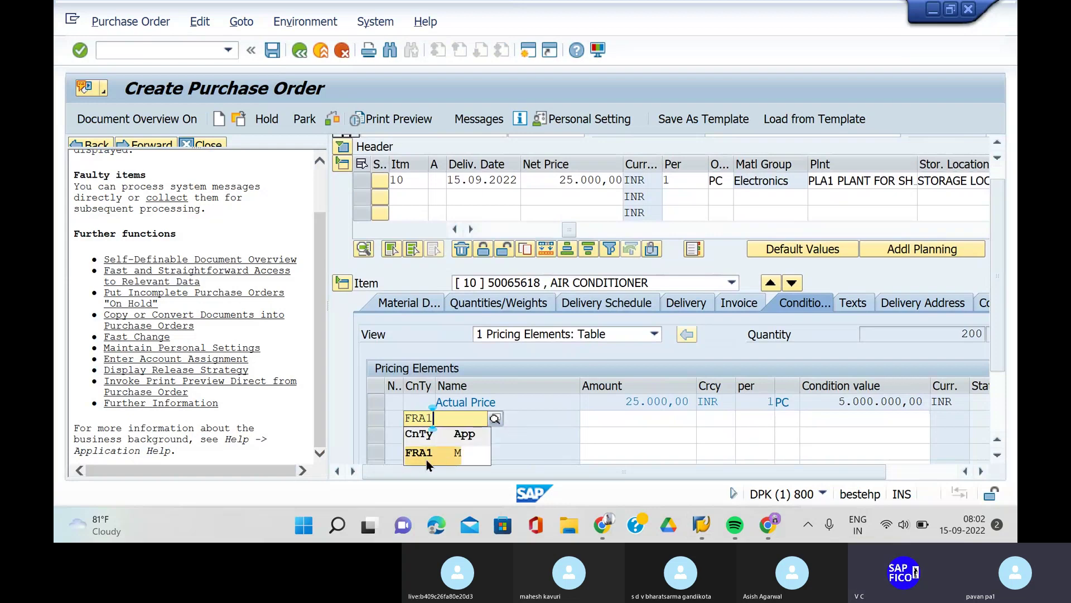
{"action": "left_click", "coordinate": [426, 459]}
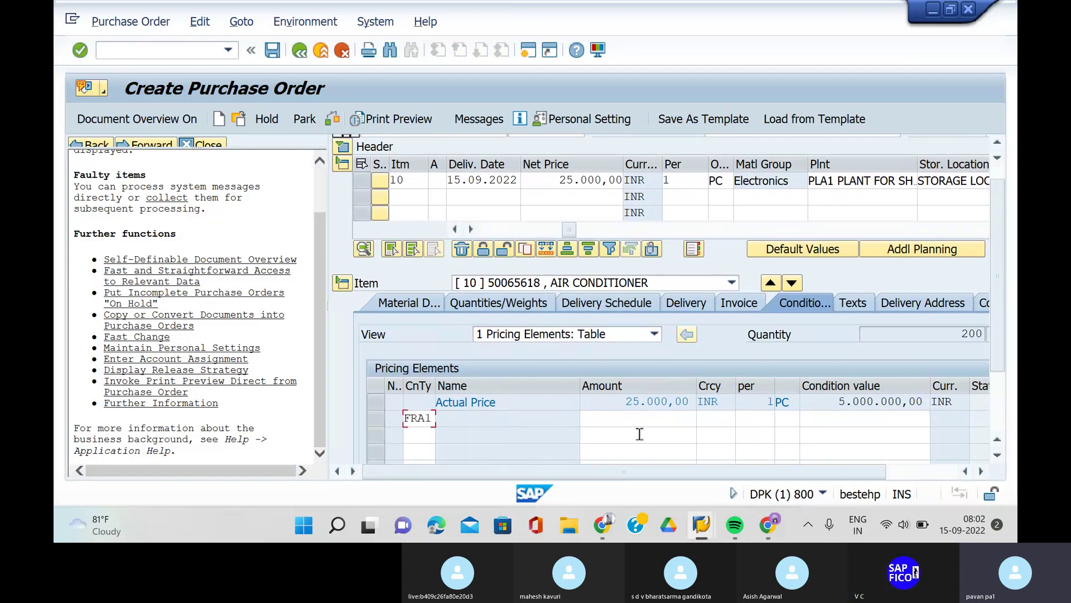
{"action": "left_click", "coordinate": [631, 418]}
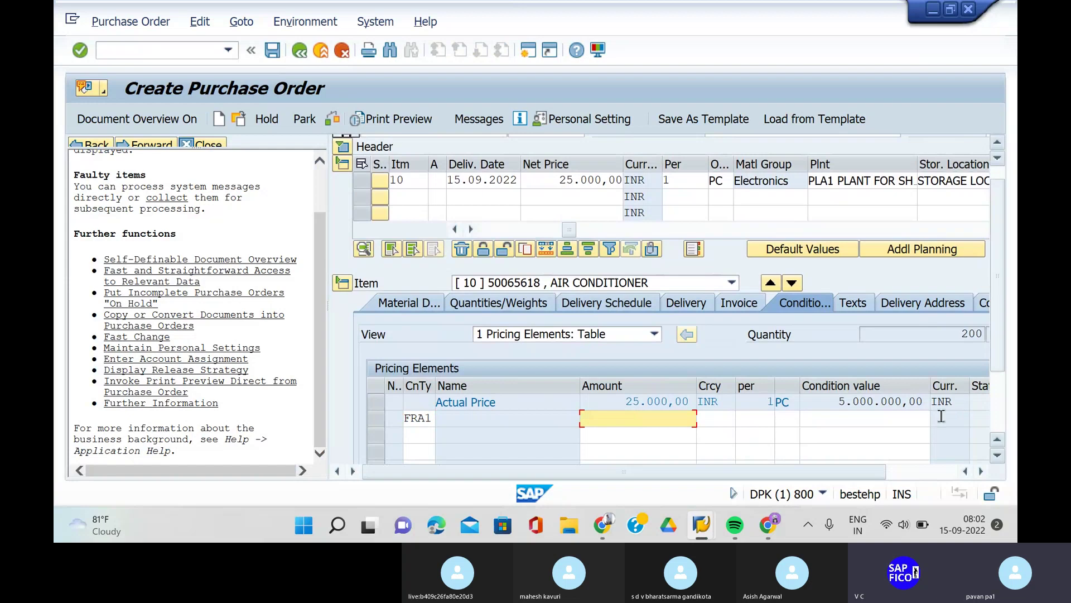
{"action": "left_click", "coordinate": [753, 423]}
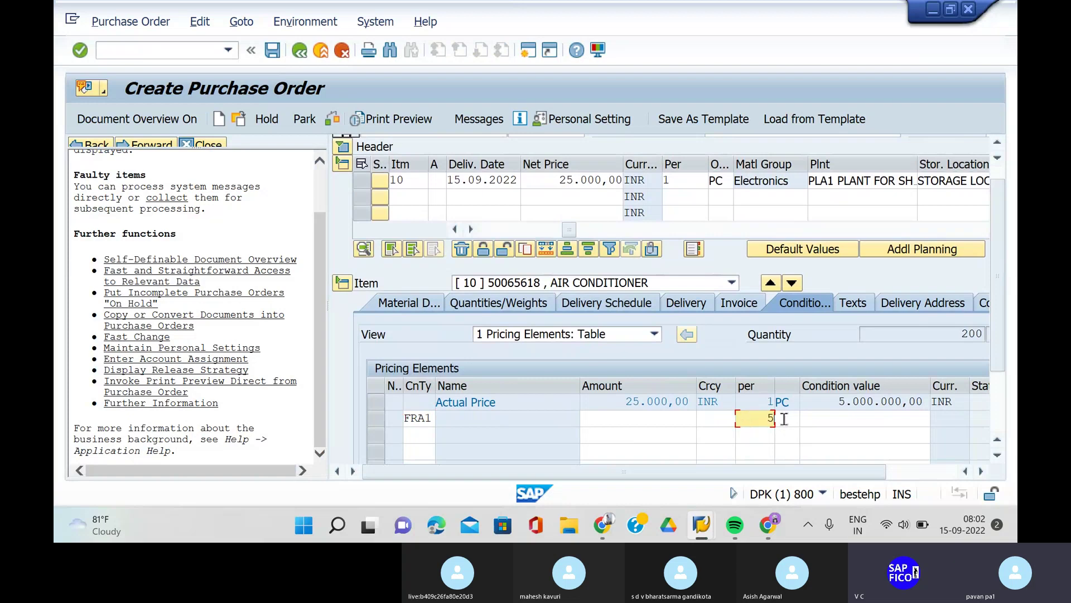
{"action": "key", "text": "BackSpace"}
{"action": "type", "text": "10"}
{"action": "key", "text": "BackSpace"}
{"action": "type", "text": "2"}
Set the amount of the new FRA1 freight condition to 12 and confirm so the item price is recalculated
{"action": "left_click", "coordinate": [661, 419]}
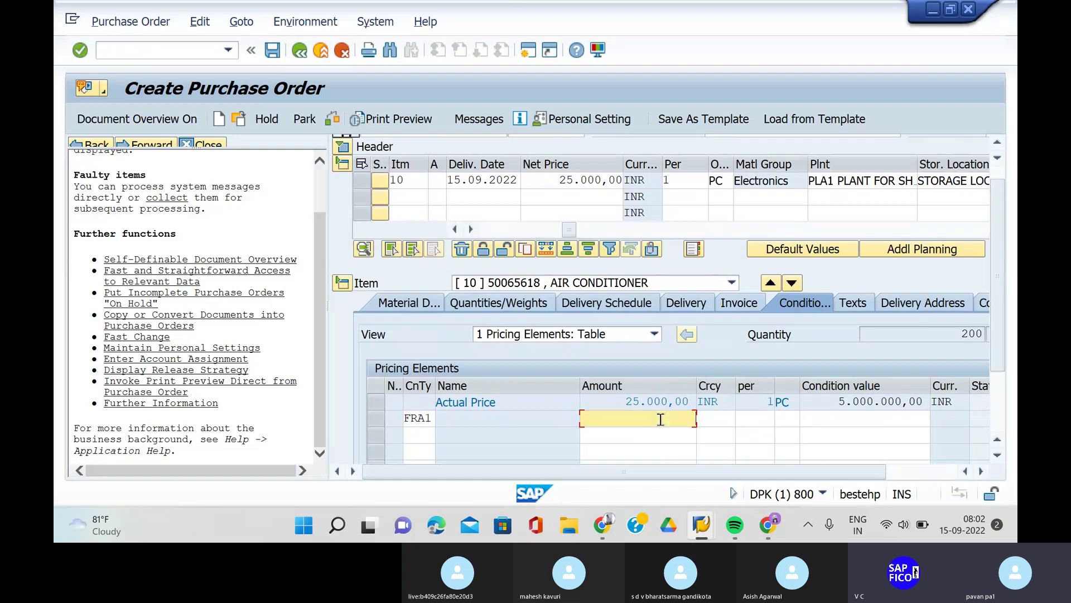
{"action": "type", "text": "5"}
{"action": "left_click", "coordinate": [716, 419]}
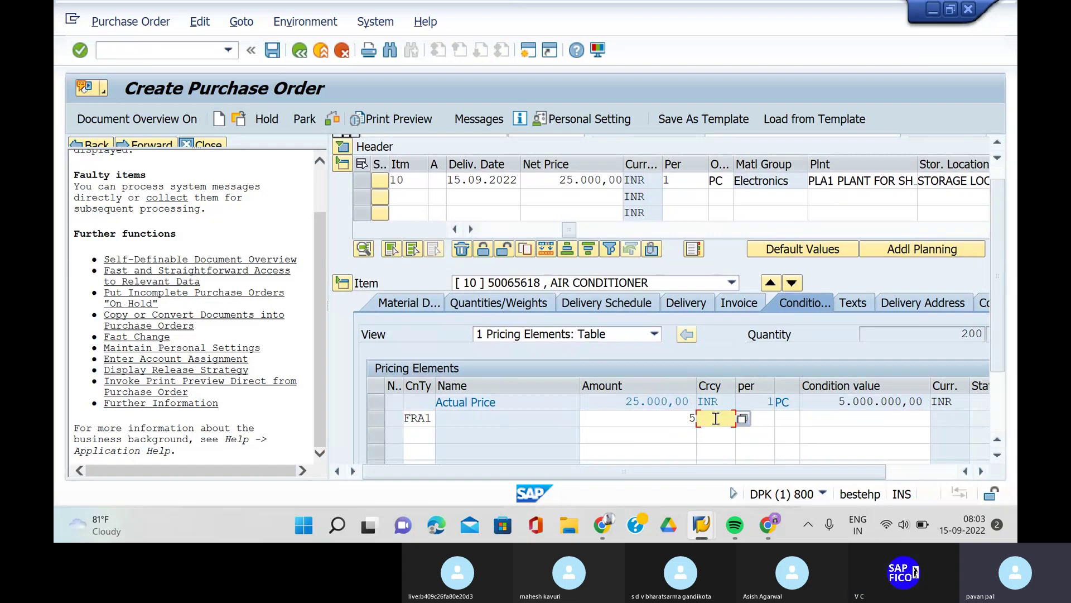
{"action": "left_click", "coordinate": [684, 419]}
{"action": "key", "text": "BackSpace"}
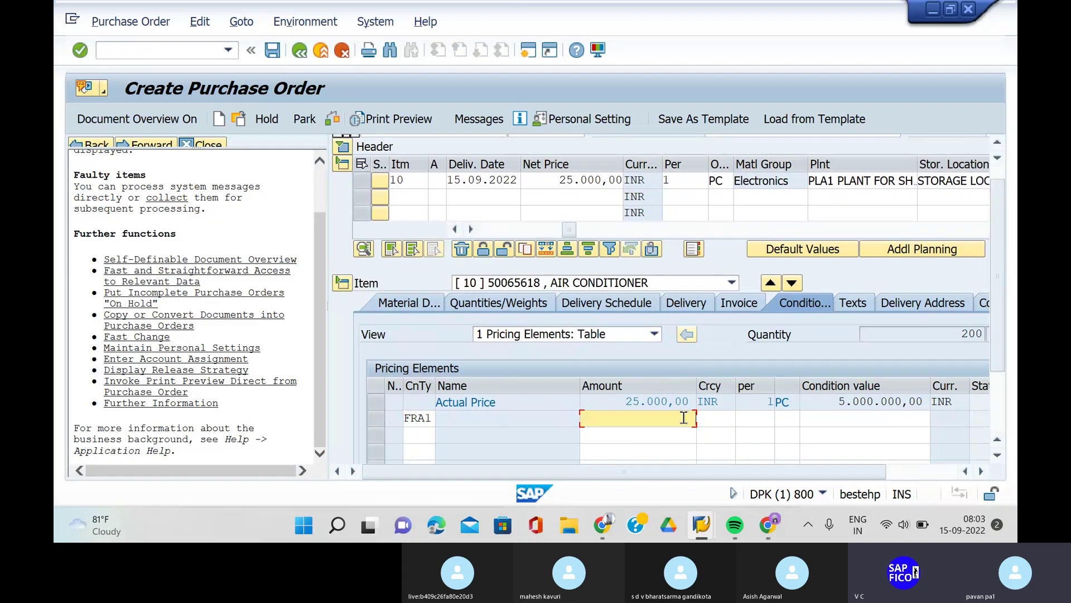
{"action": "type", "text": "2"}
{"action": "key", "text": "Return"}
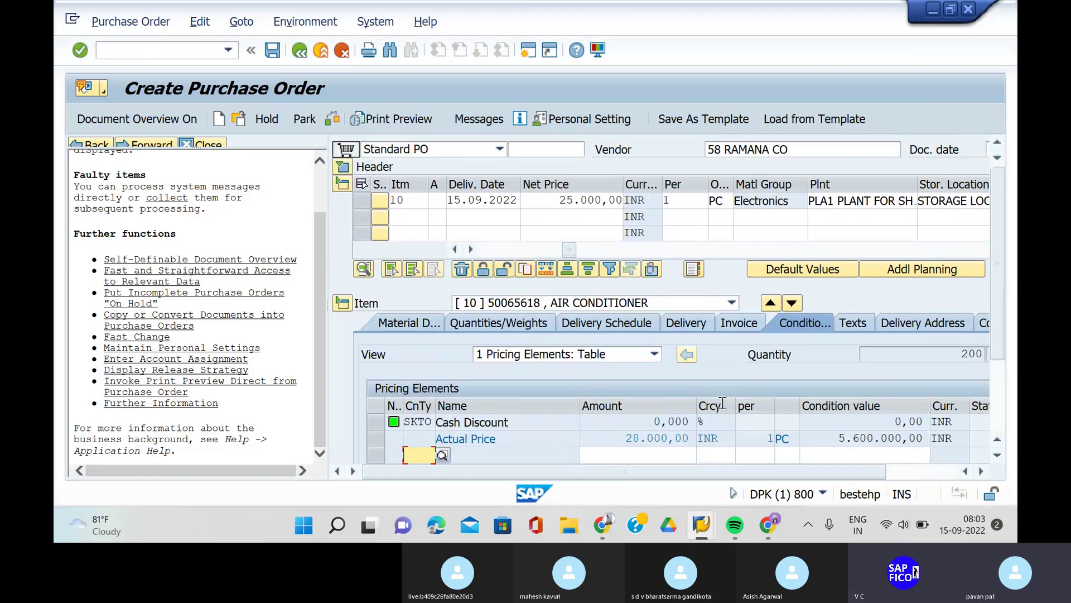
Examine the recalculated pricing elements of item 10, including the freight rows and their condition values
{"action": "left_click", "coordinate": [998, 457]}
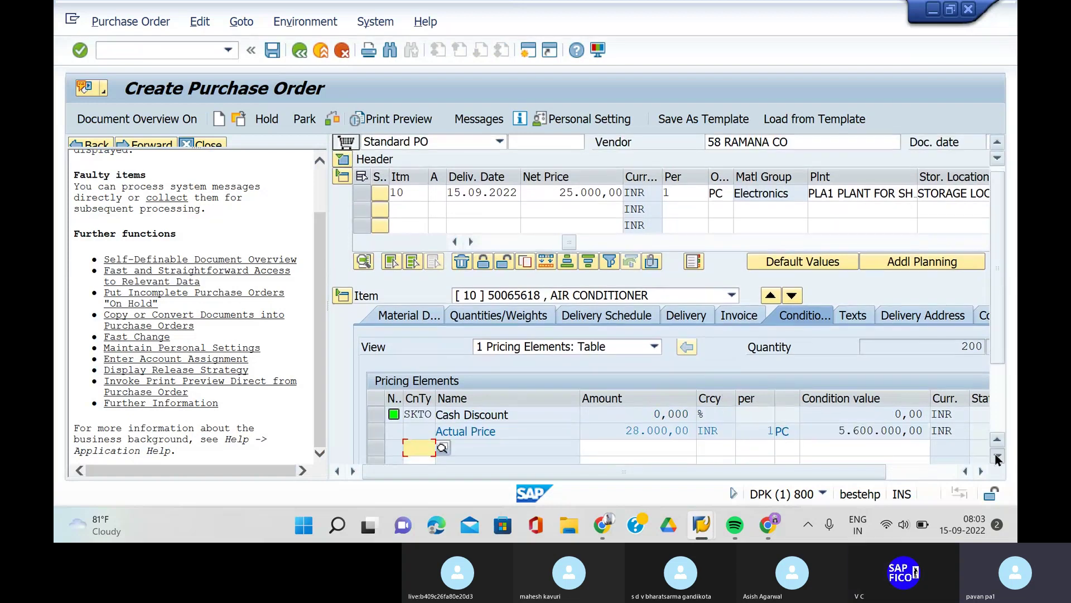
{"action": "left_click", "coordinate": [998, 457]}
{"action": "left_click", "coordinate": [998, 457]}
{"action": "left_click", "coordinate": [998, 457]}
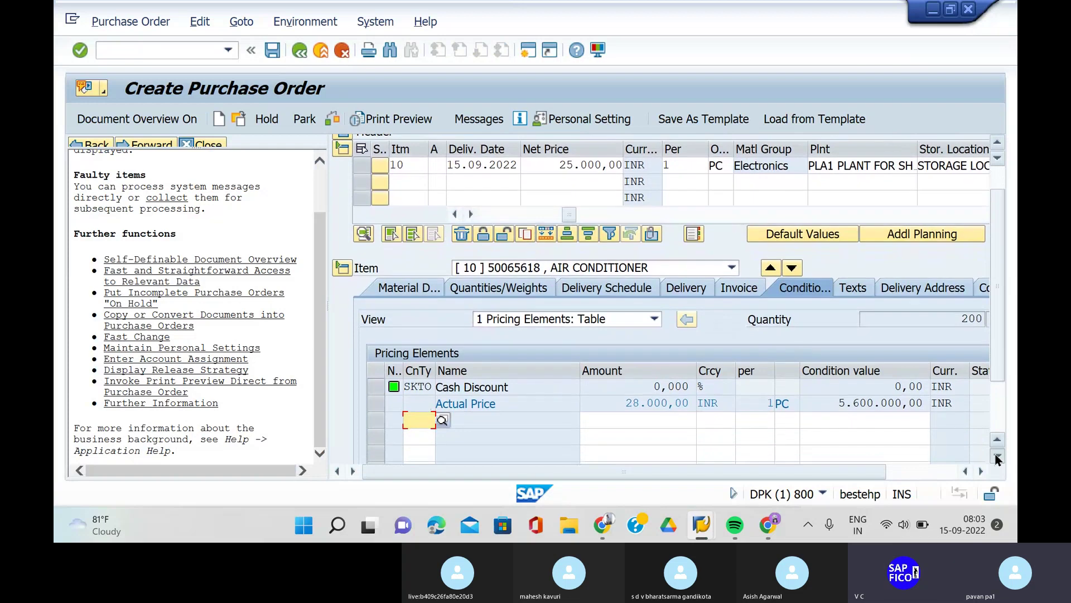
{"action": "left_click", "coordinate": [997, 457]}
{"action": "left_click", "coordinate": [998, 457]}
{"action": "left_click", "coordinate": [998, 457]}
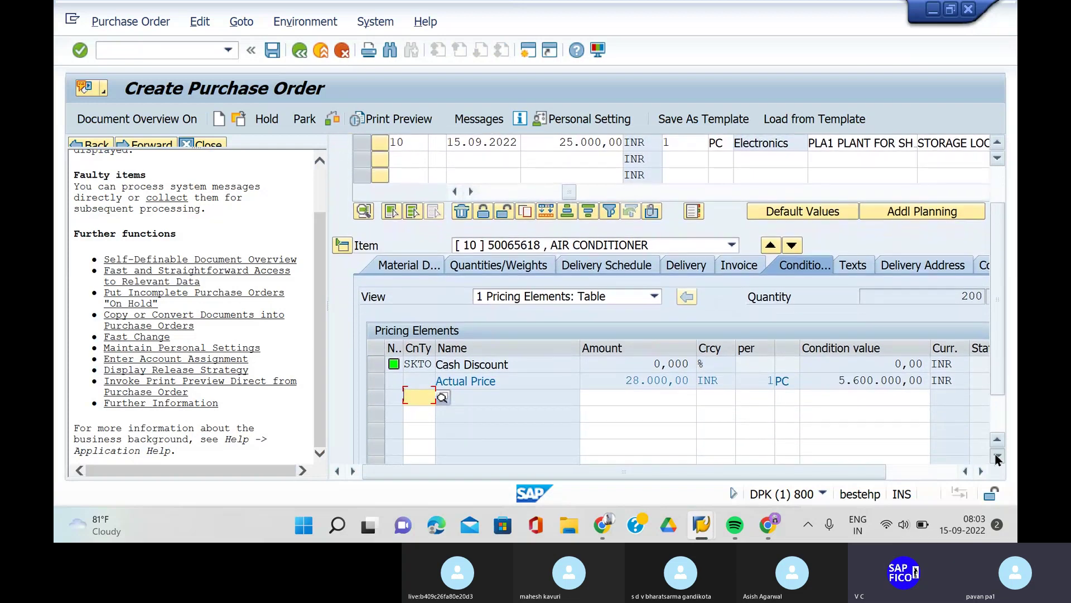
{"action": "left_click", "coordinate": [997, 457]}
{"action": "left_click", "coordinate": [998, 457]}
{"action": "left_click", "coordinate": [997, 457]}
{"action": "left_click", "coordinate": [997, 457]}
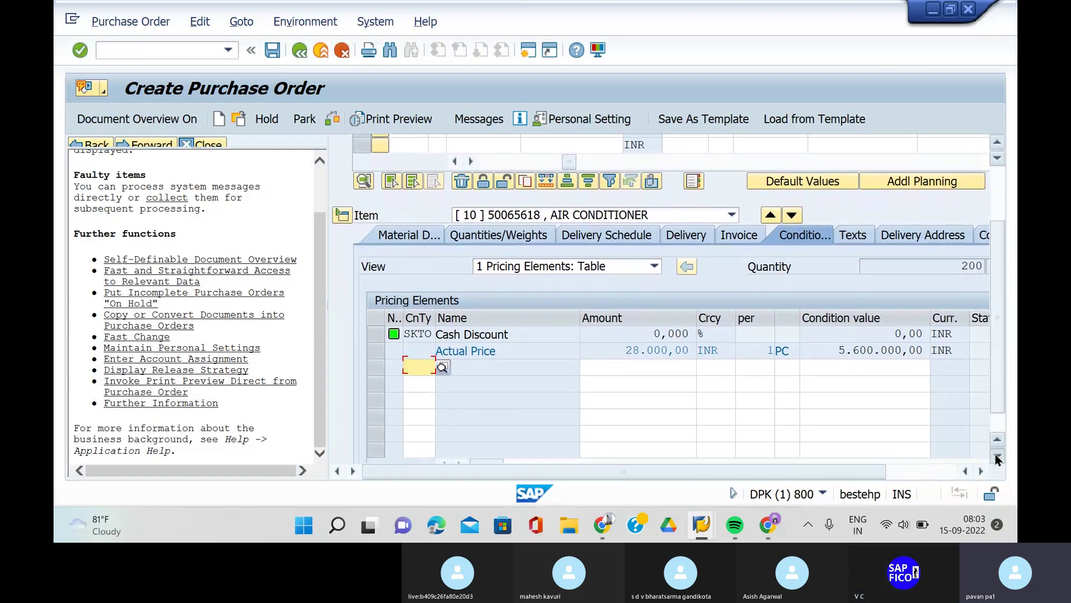
{"action": "left_click", "coordinate": [998, 457]}
{"action": "left_click", "coordinate": [998, 457]}
{"action": "left_click", "coordinate": [998, 457]}
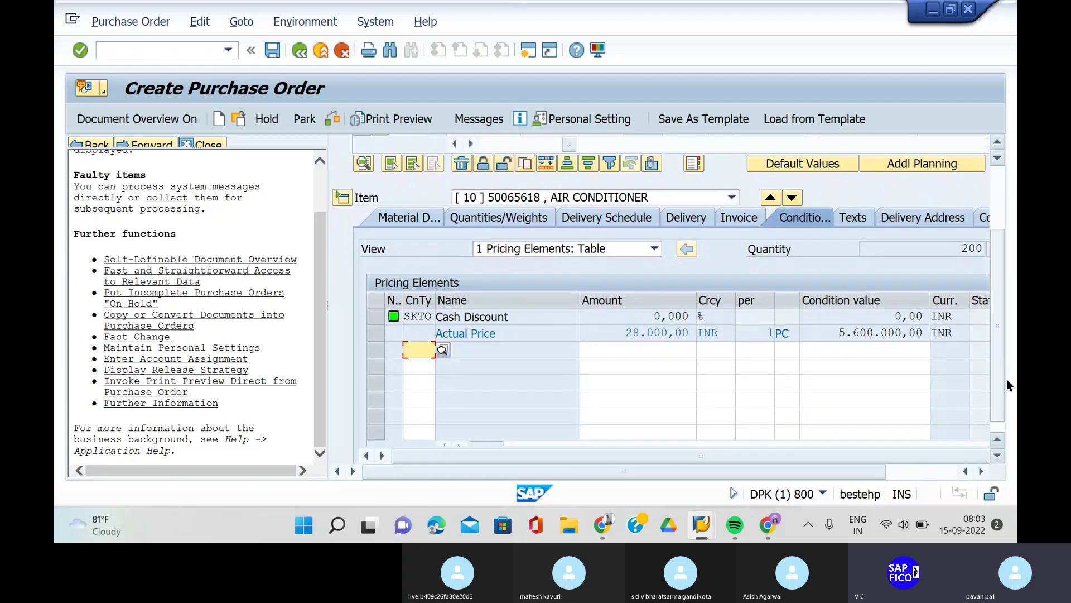
{"action": "left_click", "coordinate": [998, 439]}
{"action": "left_click", "coordinate": [997, 439]}
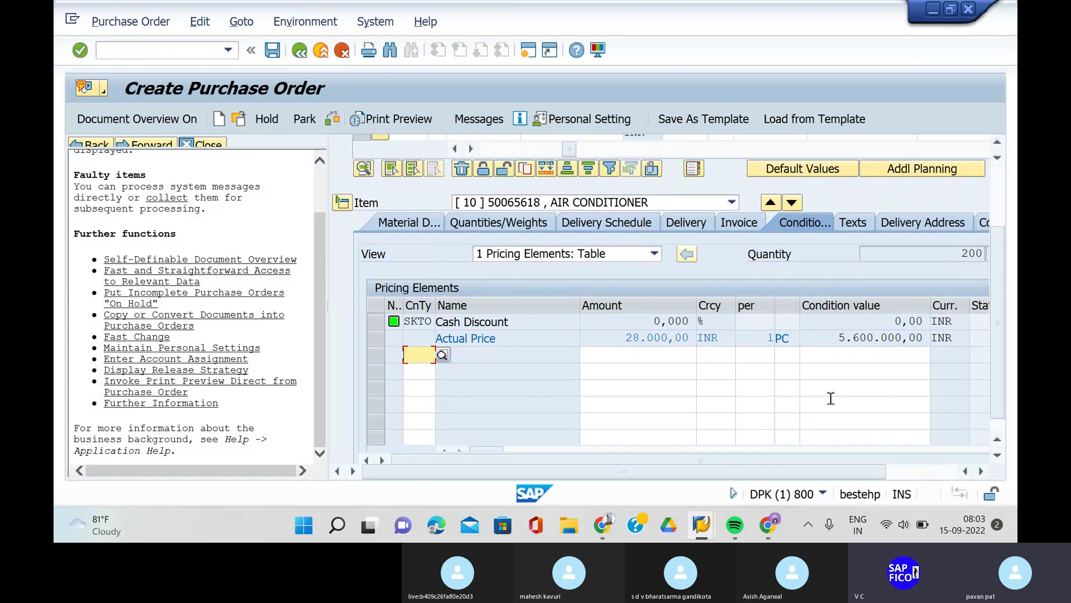
{"action": "scroll", "coordinate": [831, 398], "scroll_direction": "up", "scroll_amount": 2}
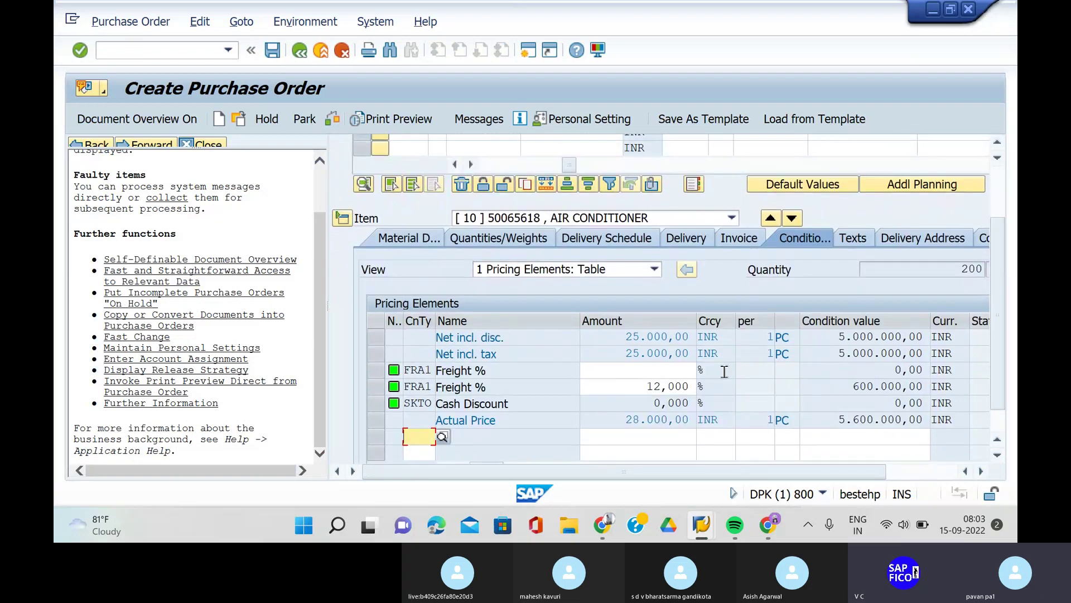
{"action": "left_click", "coordinate": [979, 470]}
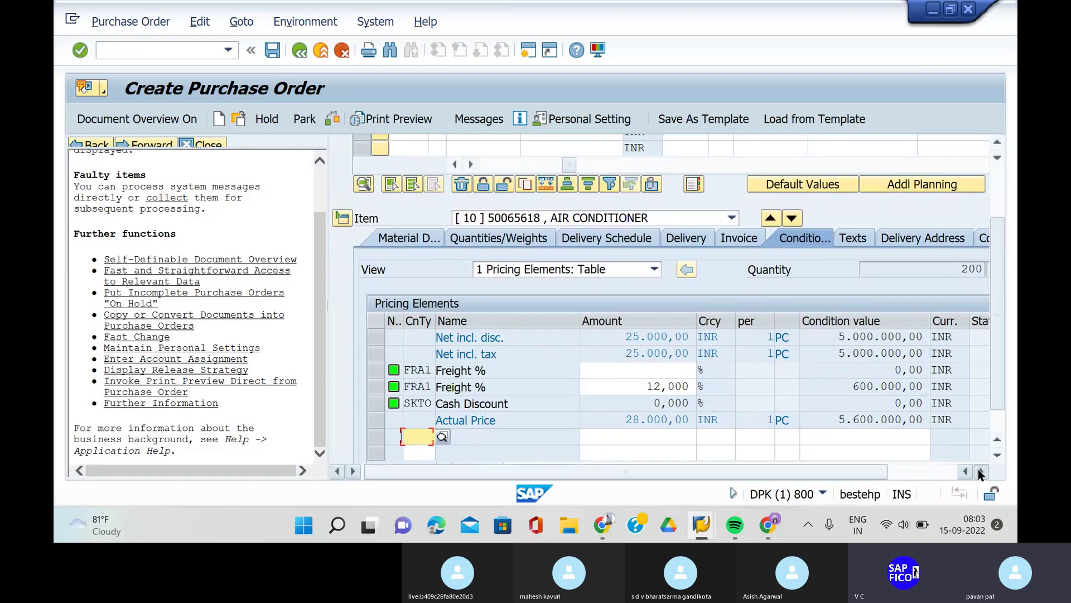
{"action": "left_click", "coordinate": [978, 470]}
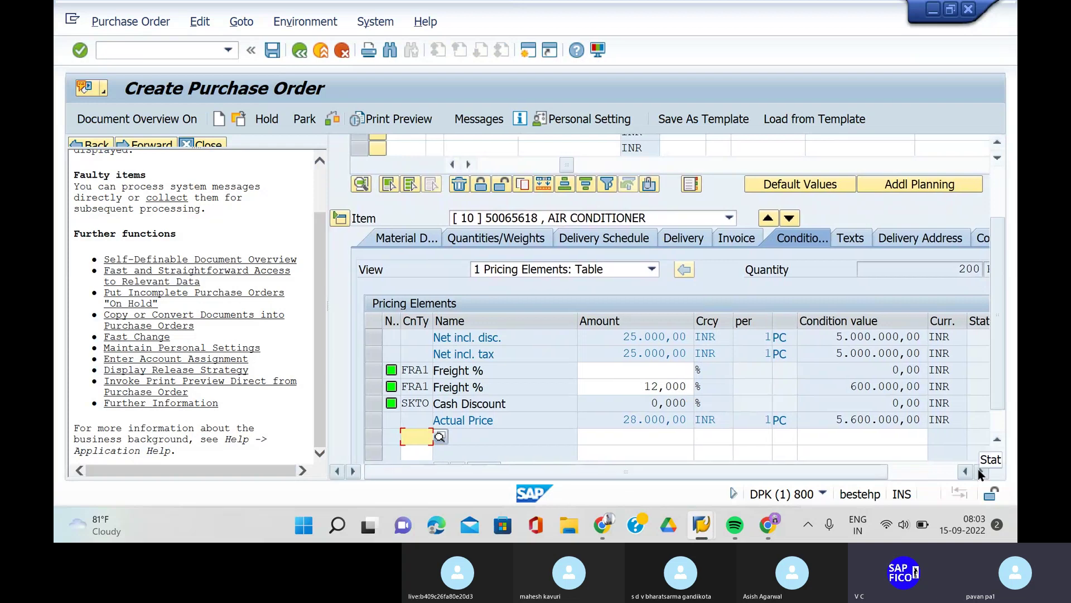
{"action": "left_click", "coordinate": [979, 470]}
{"action": "left_click", "coordinate": [978, 471]}
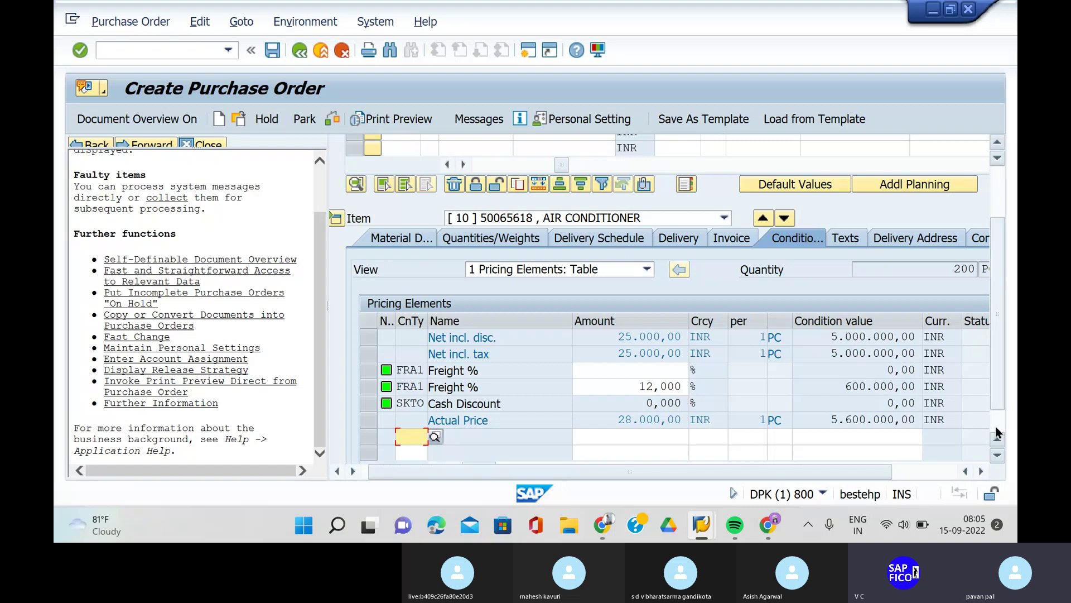
Compare item 10's pricing elements from the gross price through freight and cash discount to the actual price
{"action": "scroll", "coordinate": [998, 438], "scroll_direction": "down", "scroll_amount": 2}
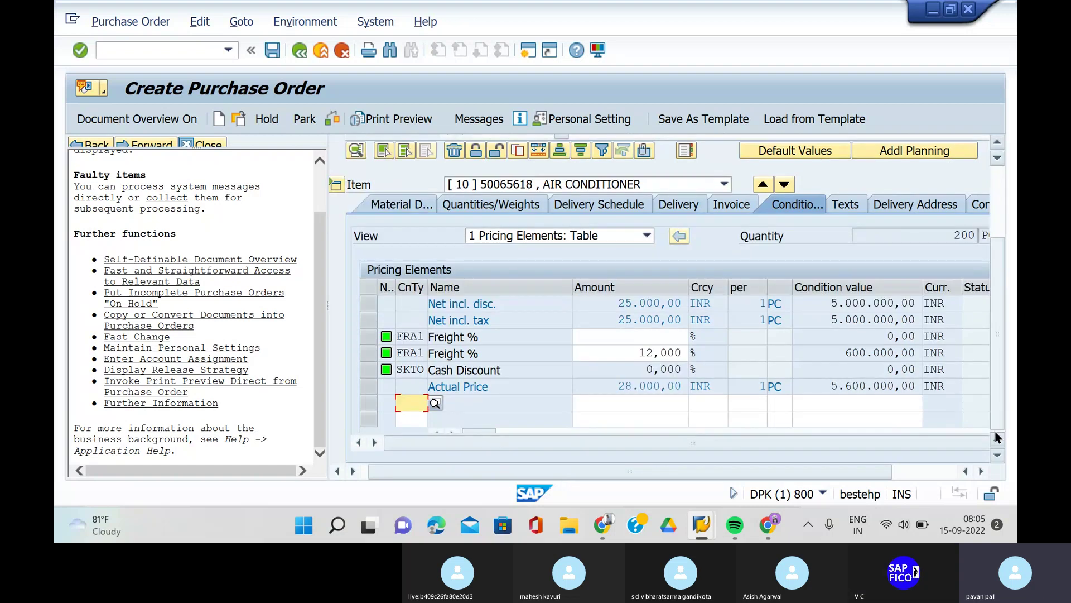
{"action": "scroll", "coordinate": [999, 437], "scroll_direction": "up", "scroll_amount": 4}
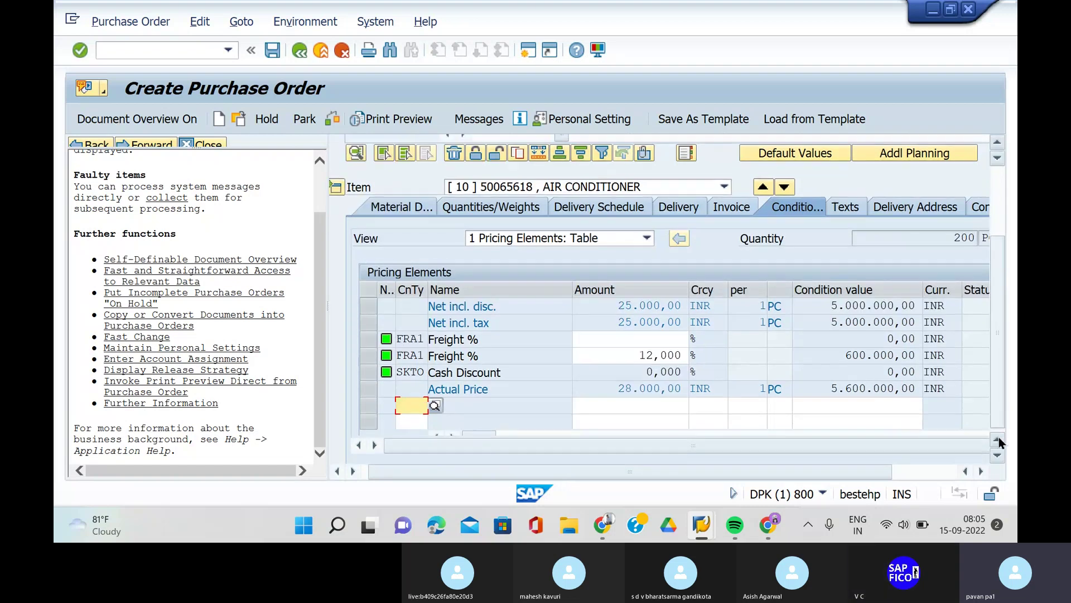
{"action": "scroll", "coordinate": [999, 437], "scroll_direction": "up", "scroll_amount": 3}
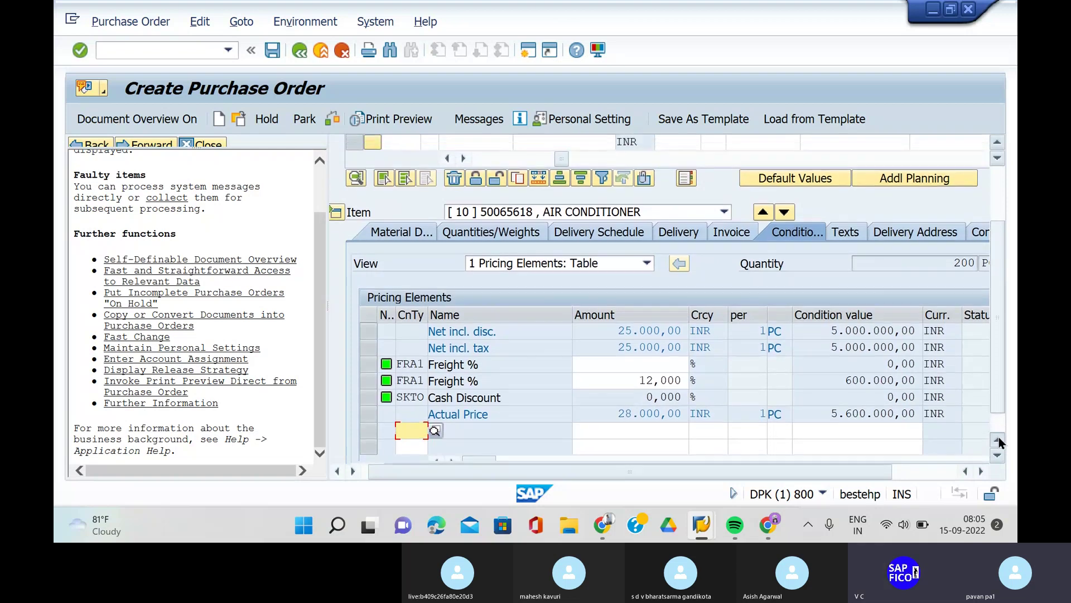
{"action": "scroll", "coordinate": [999, 437], "scroll_direction": "up", "scroll_amount": 3}
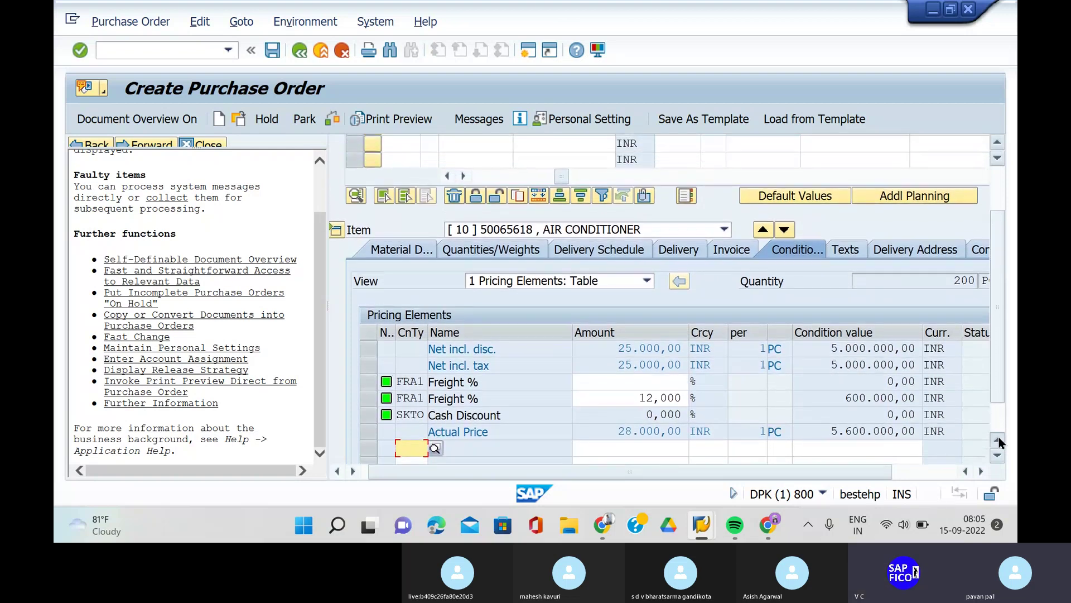
{"action": "scroll", "coordinate": [861, 393], "scroll_direction": "up", "scroll_amount": 5}
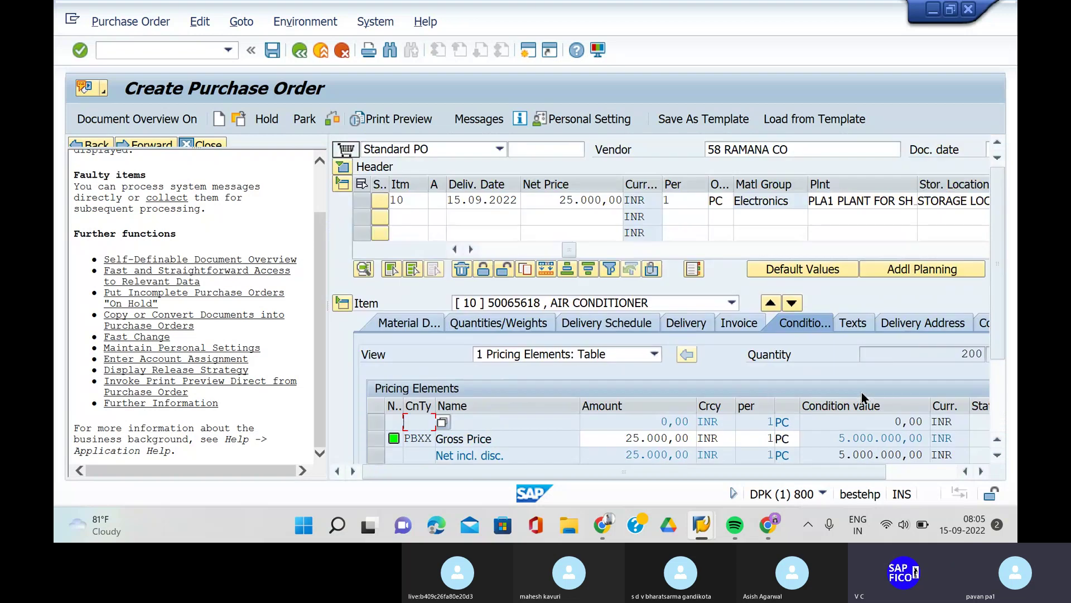
{"action": "scroll", "coordinate": [754, 399], "scroll_direction": "down", "scroll_amount": 5}
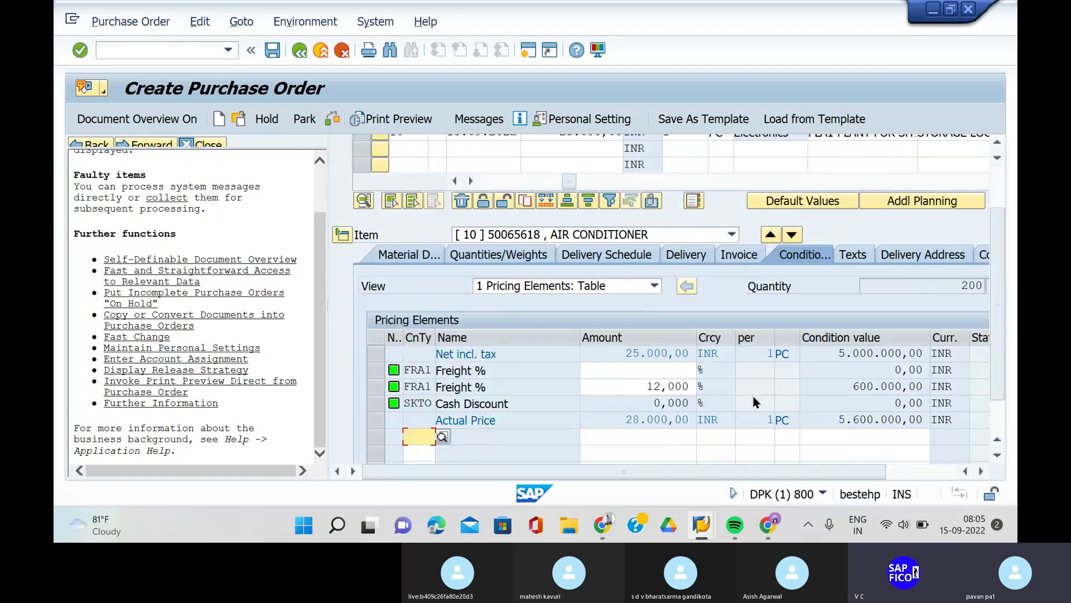
{"action": "scroll", "coordinate": [798, 409], "scroll_direction": "up", "scroll_amount": 2}
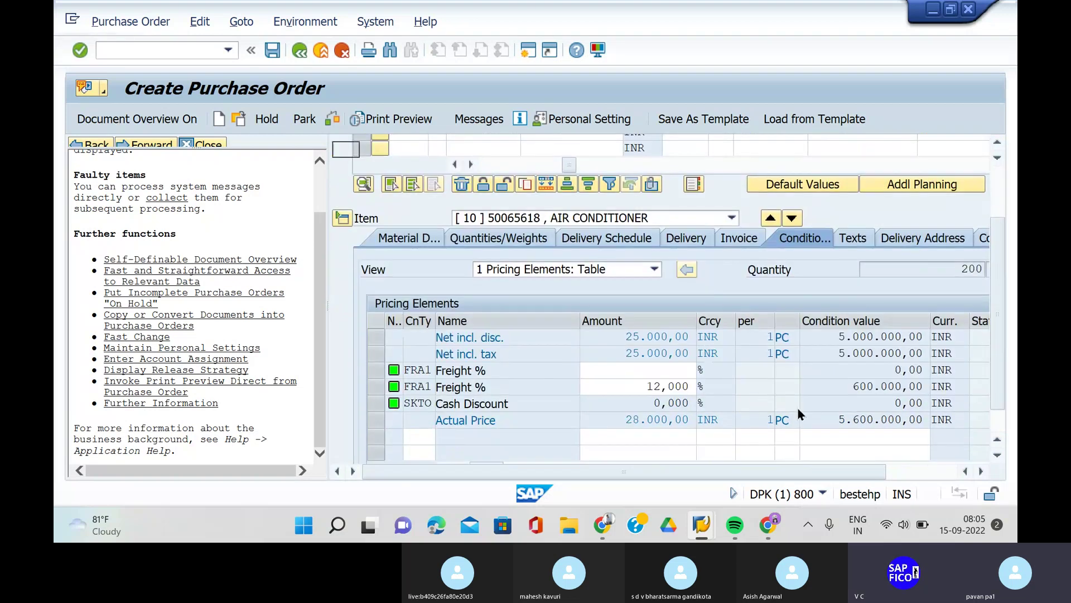
{"action": "scroll", "coordinate": [798, 409], "scroll_direction": "up", "scroll_amount": 3}
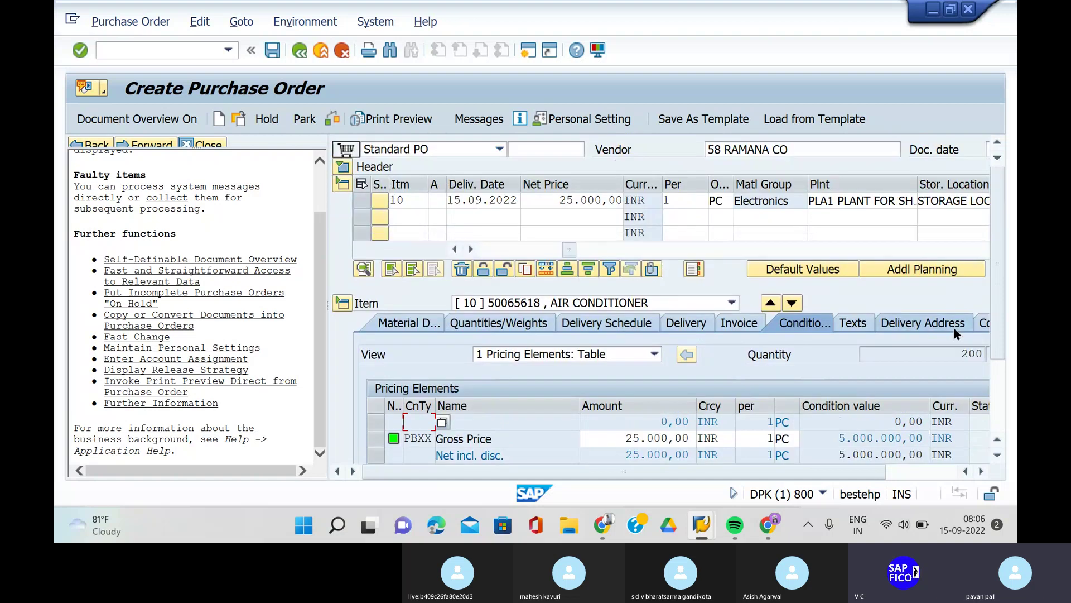
{"action": "scroll", "coordinate": [1004, 433], "scroll_direction": "down", "scroll_amount": 5}
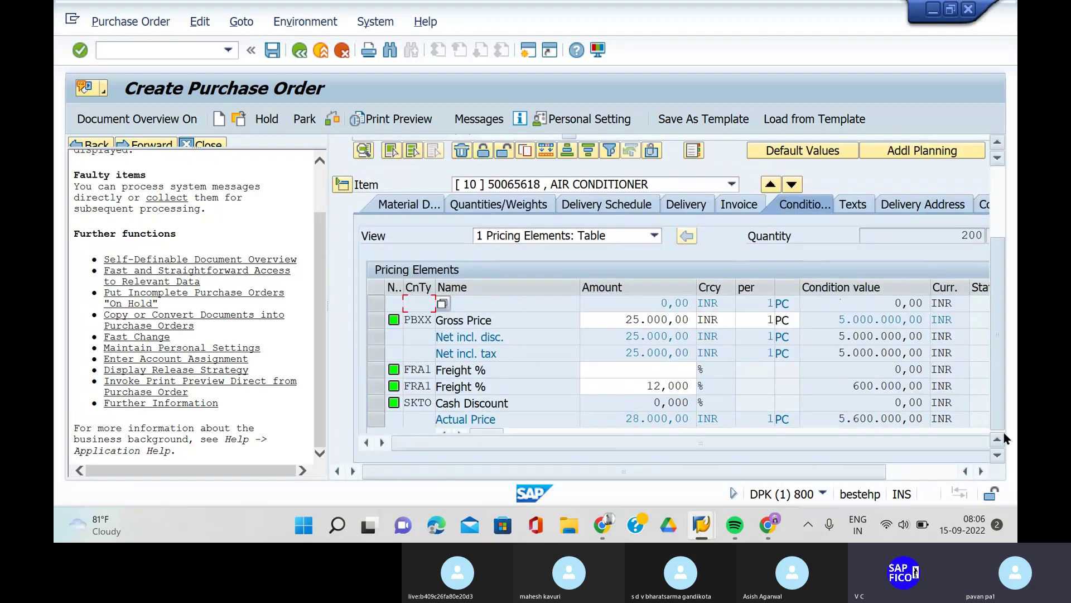
Highlight the Gross Price and 12% freight rows of item 10 and review the pricing elements against the item overview
{"action": "left_click", "coordinate": [384, 320]}
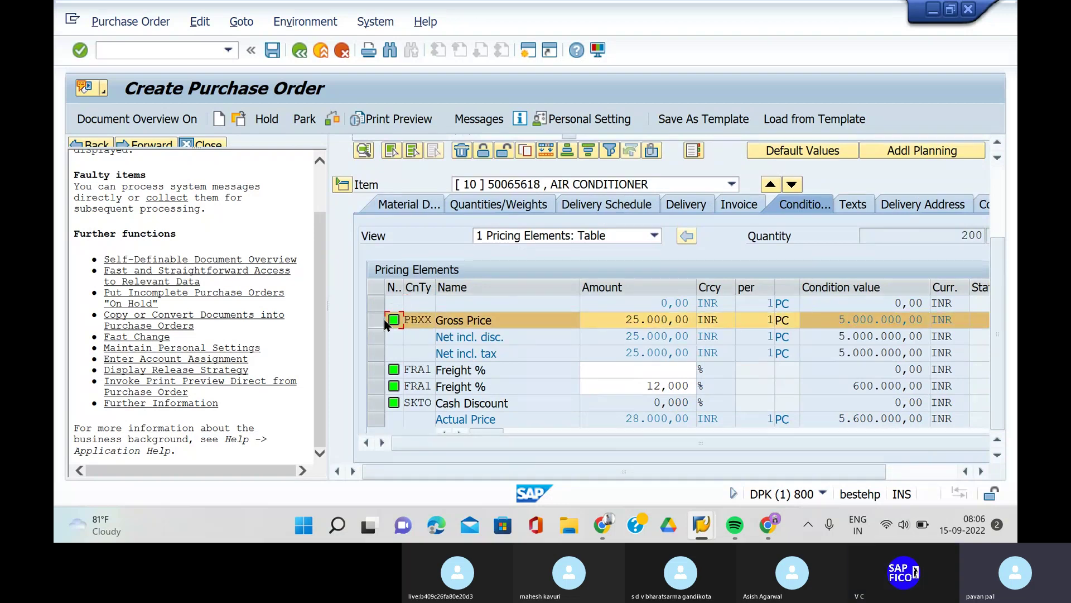
{"action": "left_click", "coordinate": [373, 386]}
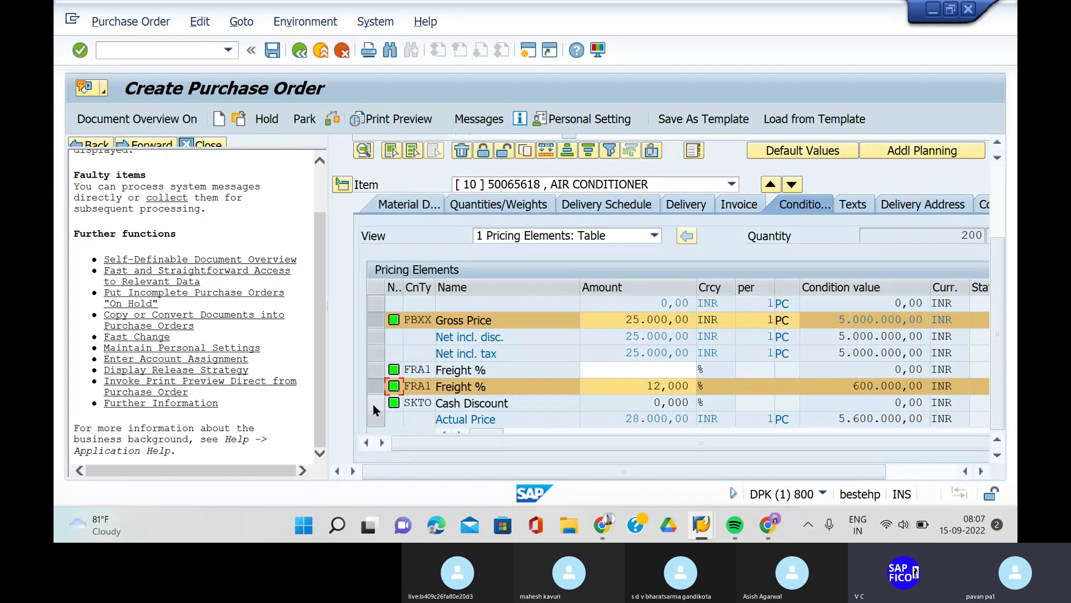
{"action": "scroll", "coordinate": [561, 353], "scroll_direction": "up", "scroll_amount": 1}
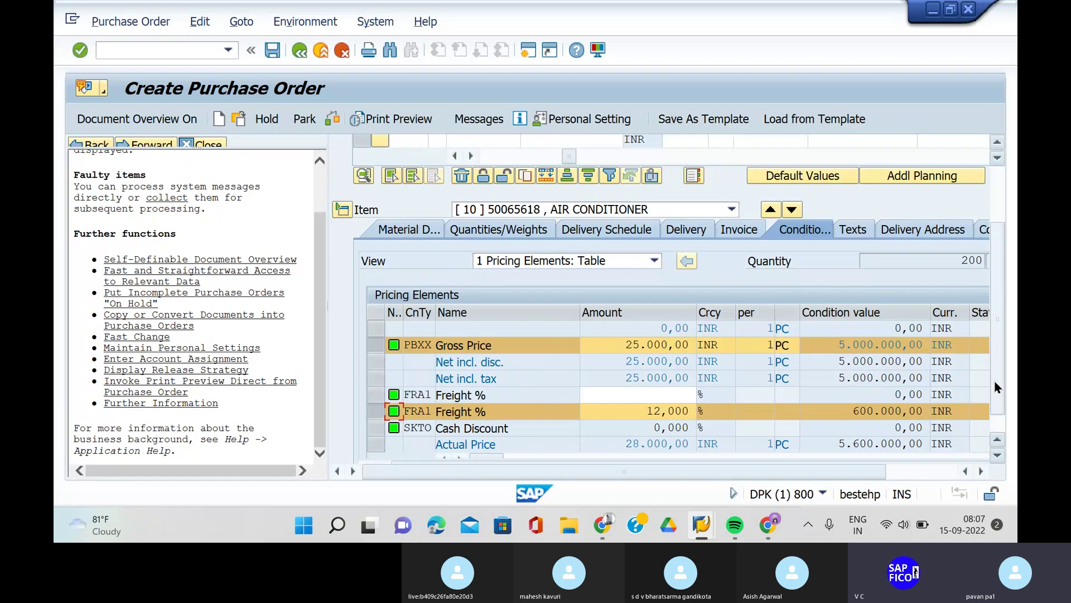
{"action": "scroll", "coordinate": [808, 357], "scroll_direction": "up", "scroll_amount": 1}
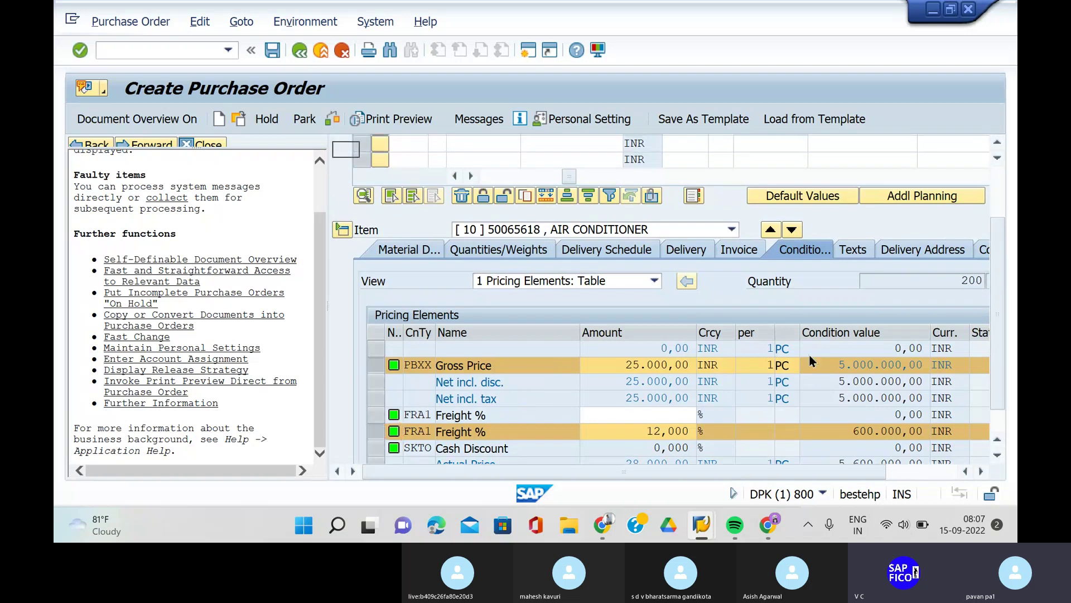
{"action": "scroll", "coordinate": [810, 359], "scroll_direction": "down", "scroll_amount": 2}
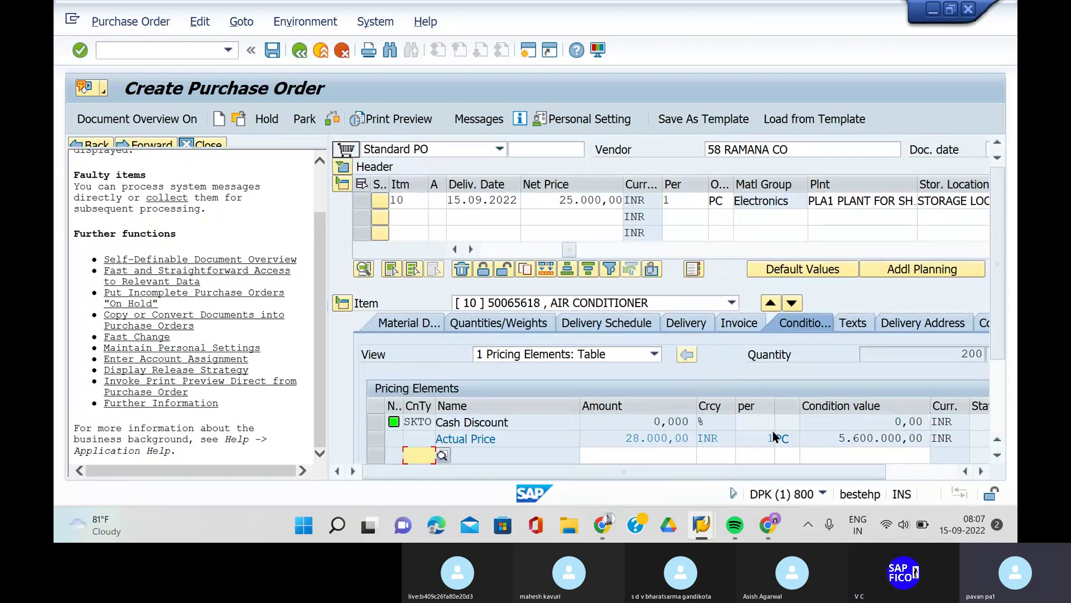
{"action": "scroll", "coordinate": [772, 431], "scroll_direction": "up", "scroll_amount": 3}
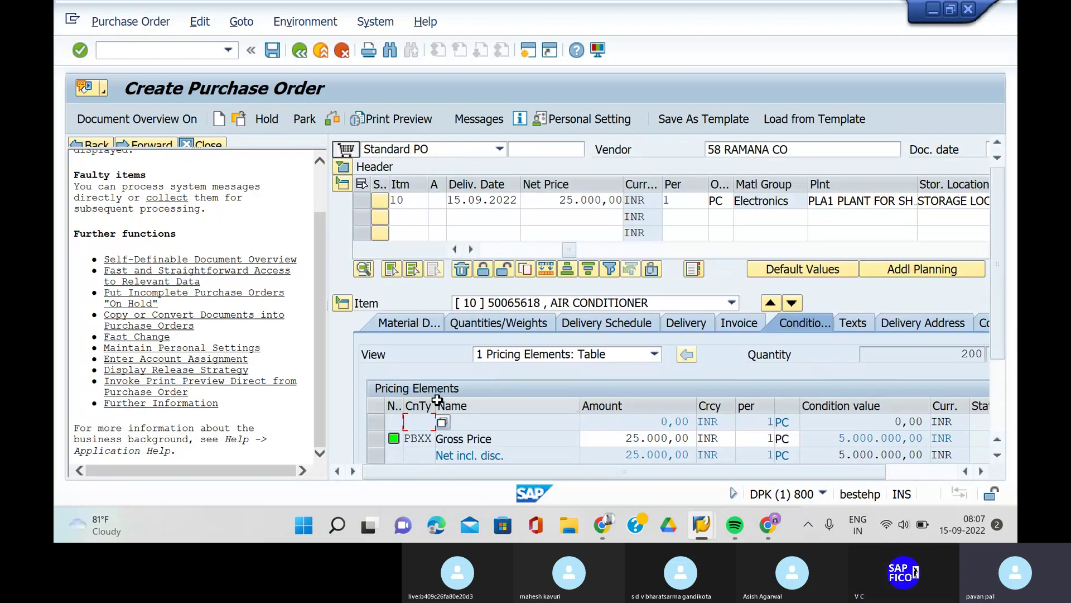
{"action": "scroll", "coordinate": [440, 406], "scroll_direction": "down", "scroll_amount": 3}
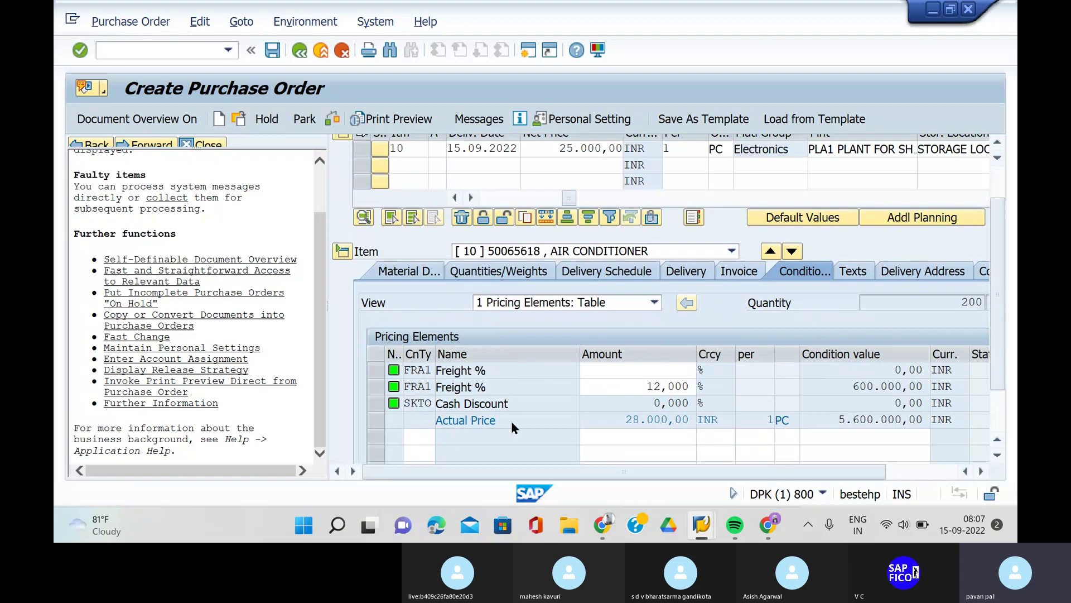
{"action": "scroll", "coordinate": [511, 422], "scroll_direction": "up", "scroll_amount": 5}
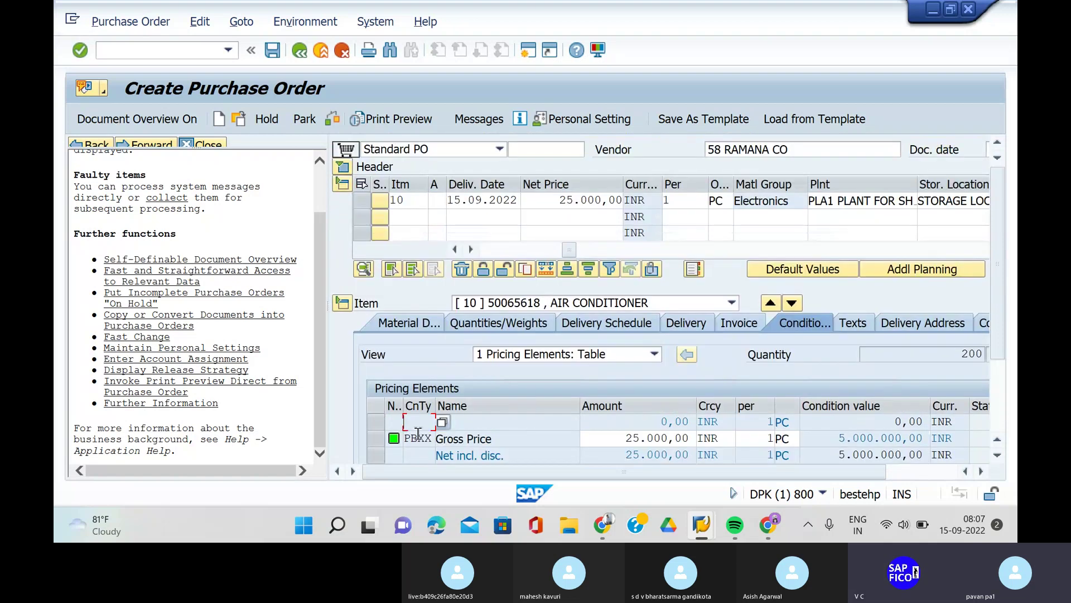
Mark the PBXX Gross Price row together with the 12% FRA1 Freight row to compare their condition values
{"action": "left_click", "coordinate": [375, 438]}
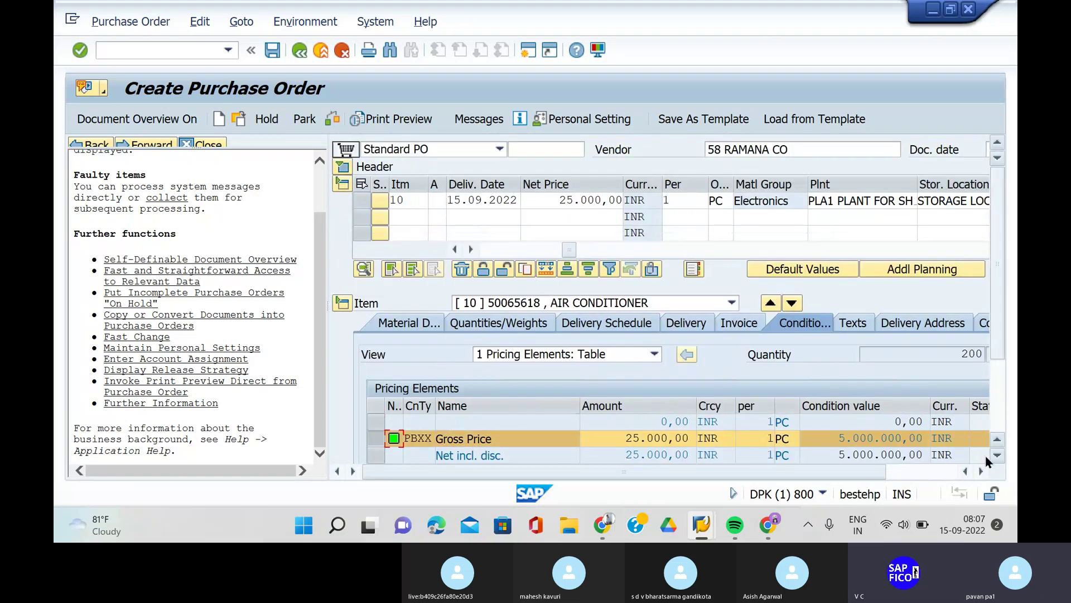
{"action": "scroll", "coordinate": [1002, 456], "scroll_direction": "down", "scroll_amount": 2}
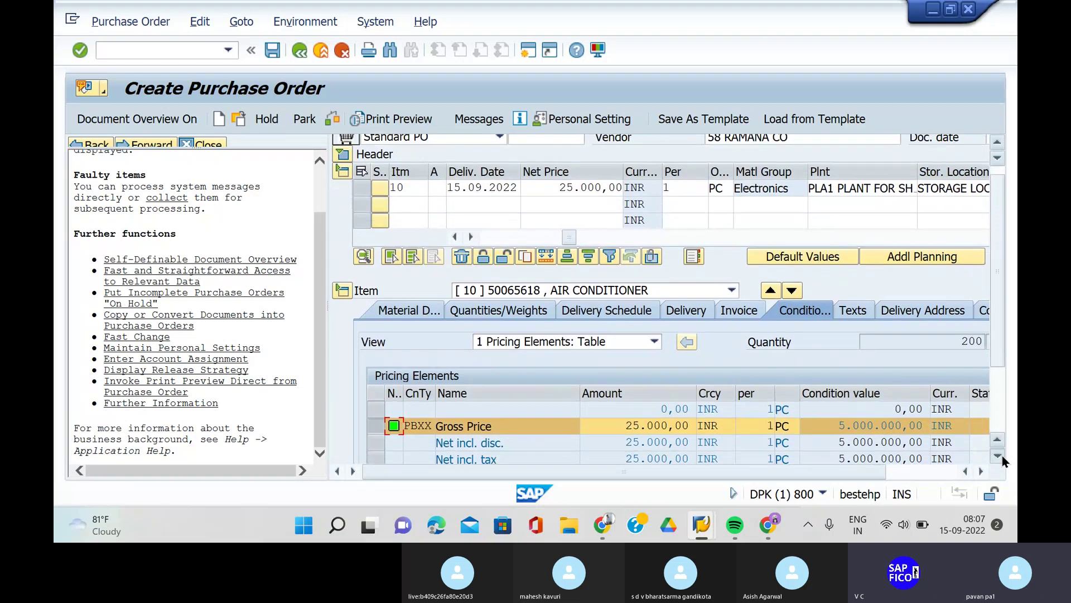
{"action": "scroll", "coordinate": [1002, 455], "scroll_direction": "down", "scroll_amount": 3}
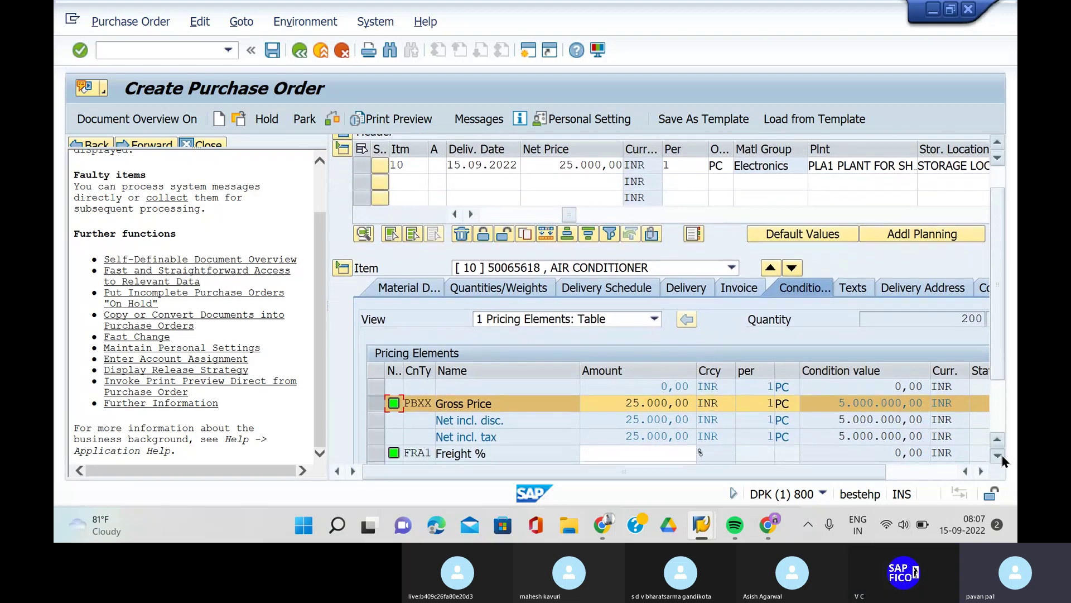
{"action": "scroll", "coordinate": [1002, 456], "scroll_direction": "down", "scroll_amount": 4}
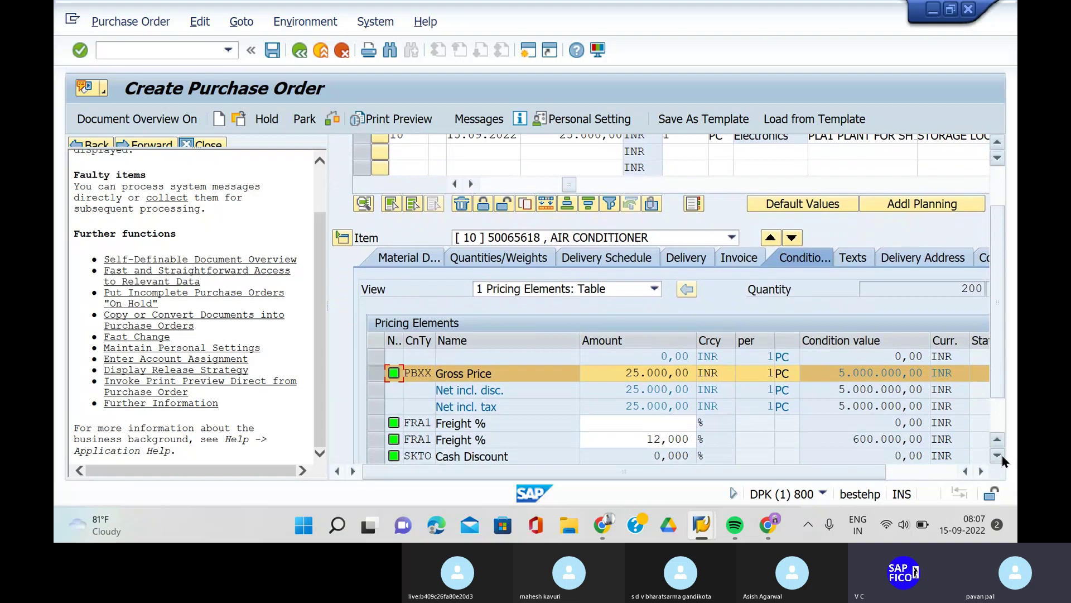
{"action": "scroll", "coordinate": [1002, 456], "scroll_direction": "down", "scroll_amount": 1}
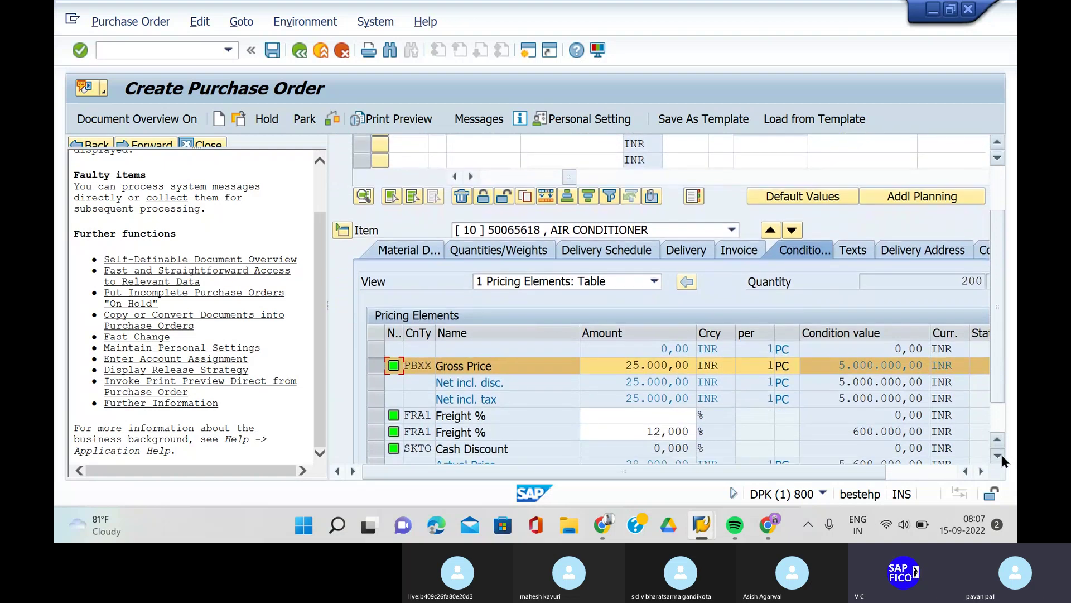
{"action": "left_click", "coordinate": [383, 435]}
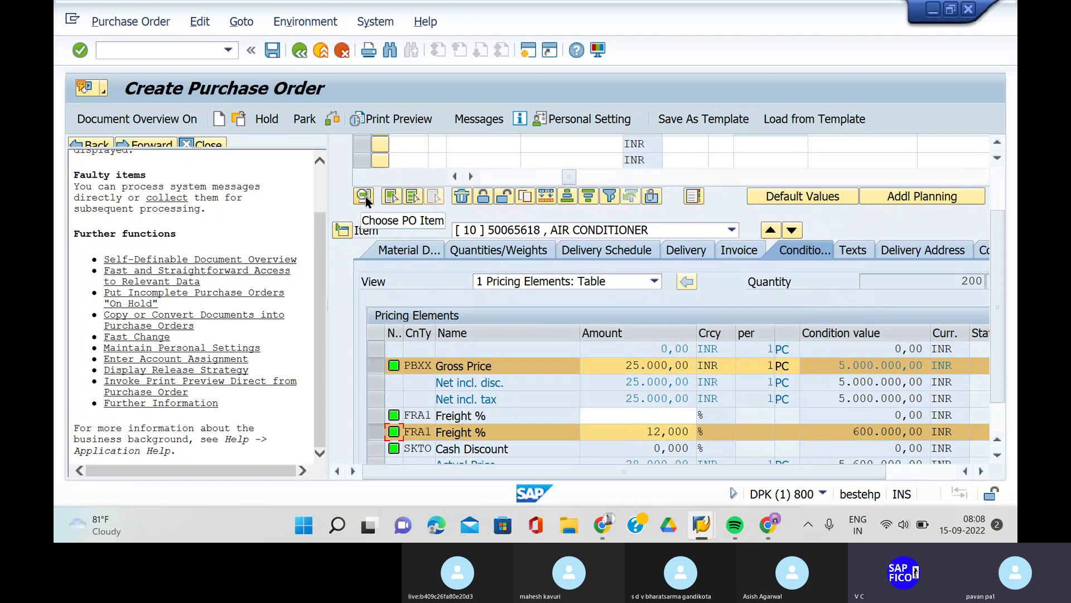
Highlight the gross price and 12% freight conditions again and compare them with the item's Actual Price
{"action": "scroll", "coordinate": [361, 190], "scroll_direction": "up", "scroll_amount": 3}
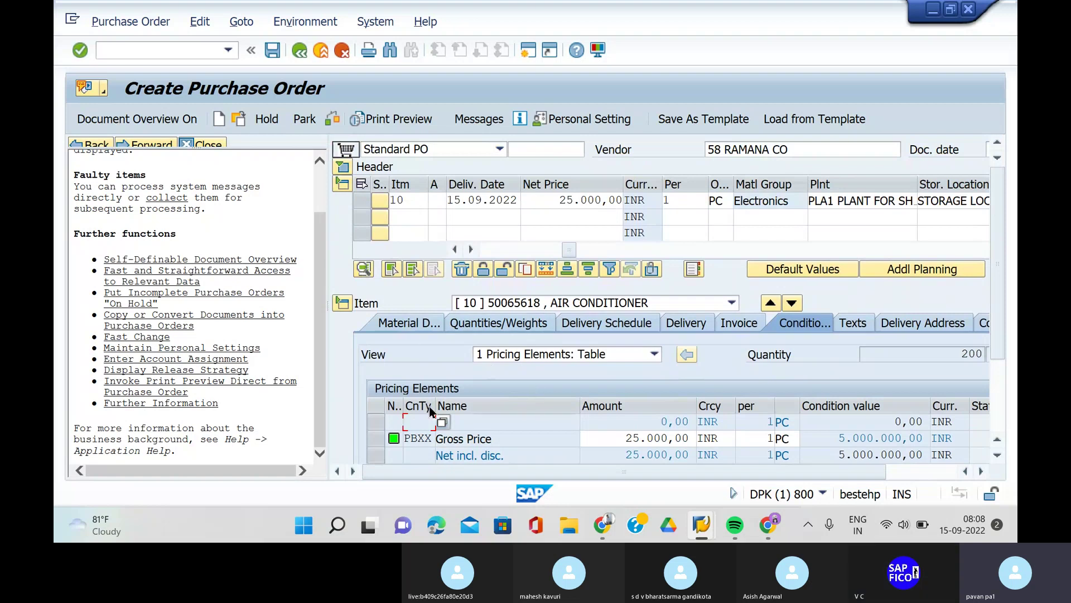
{"action": "scroll", "coordinate": [999, 453], "scroll_direction": "down", "scroll_amount": 3}
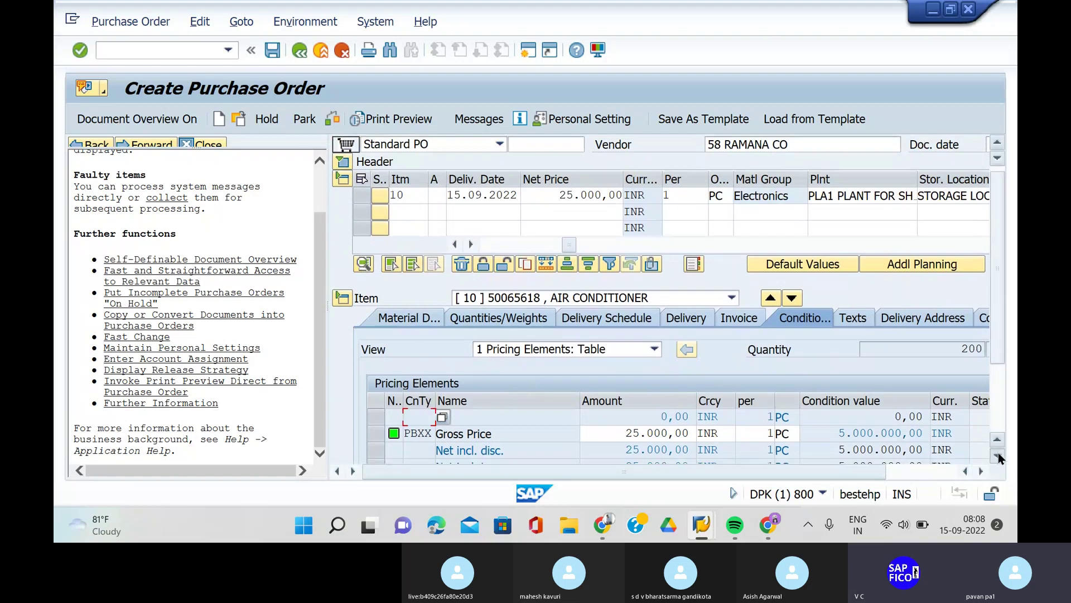
{"action": "scroll", "coordinate": [999, 453], "scroll_direction": "down", "scroll_amount": 4}
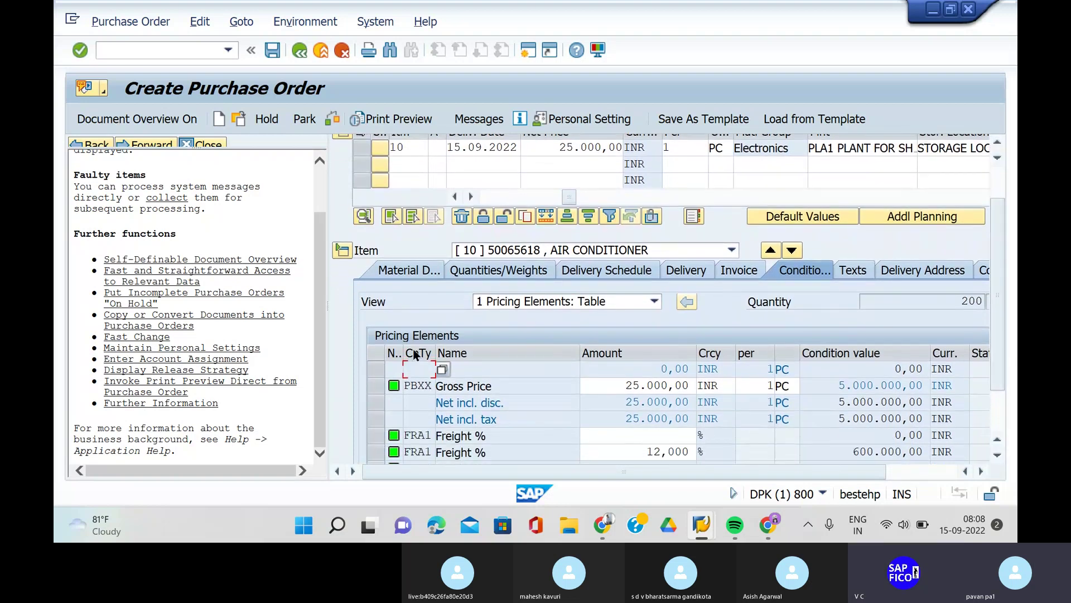
{"action": "left_click", "coordinate": [376, 389]}
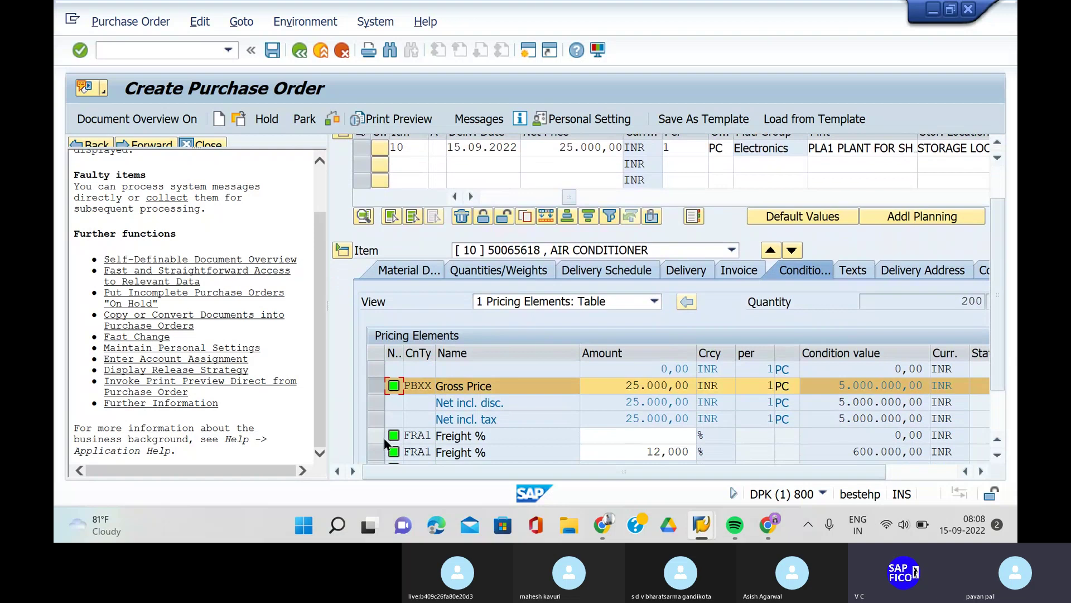
{"action": "left_click", "coordinate": [379, 451]}
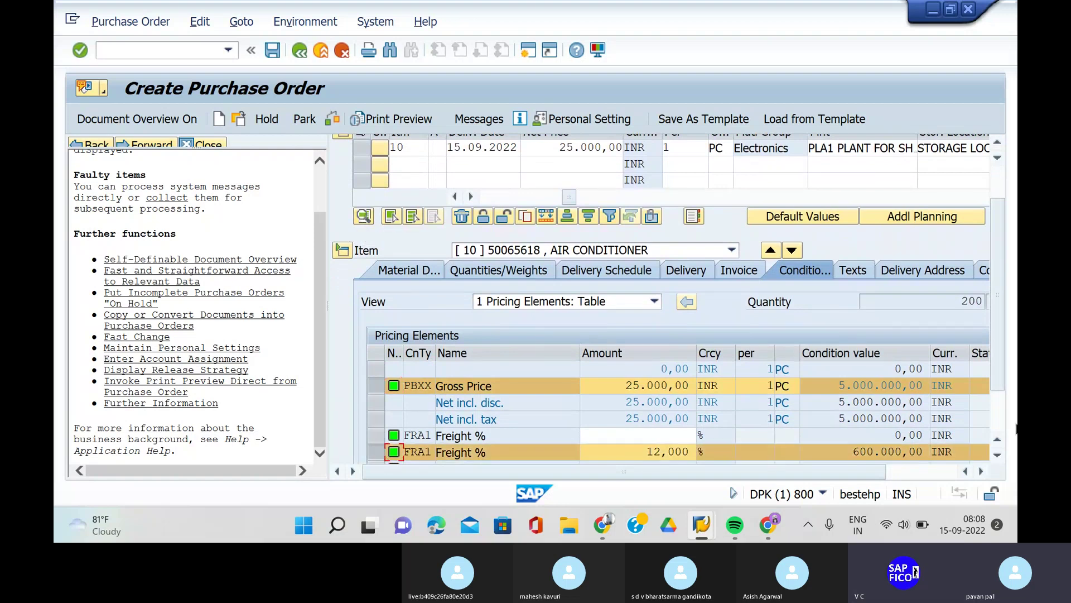
{"action": "left_click", "coordinate": [999, 454]}
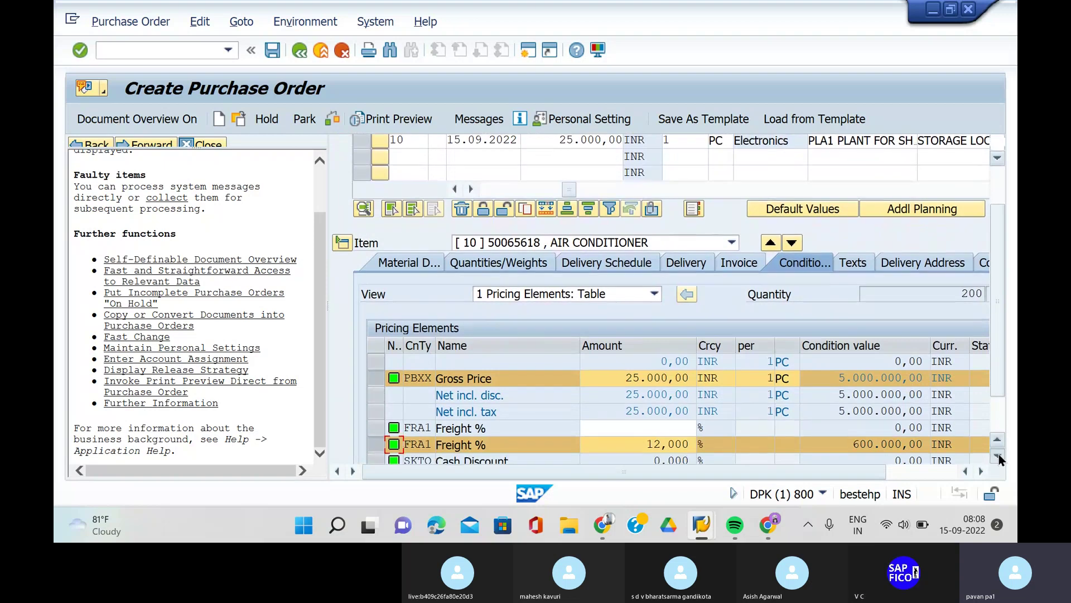
{"action": "left_click", "coordinate": [999, 455]}
{"action": "left_click", "coordinate": [997, 451]}
{"action": "left_click", "coordinate": [999, 454]}
{"action": "left_click", "coordinate": [998, 454]}
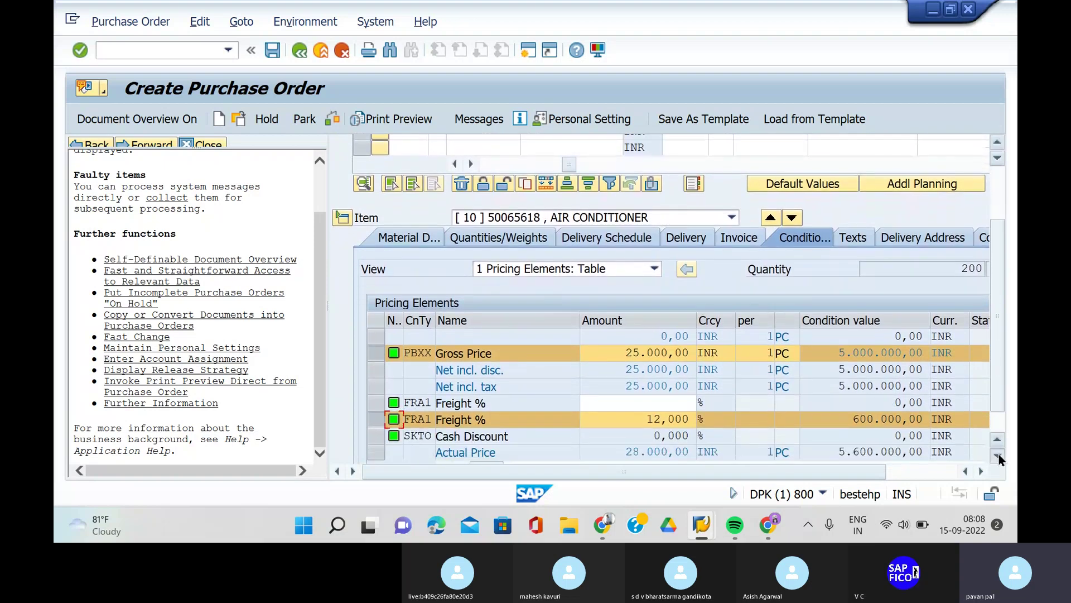
{"action": "left_click", "coordinate": [999, 455]}
{"action": "left_click", "coordinate": [999, 454]}
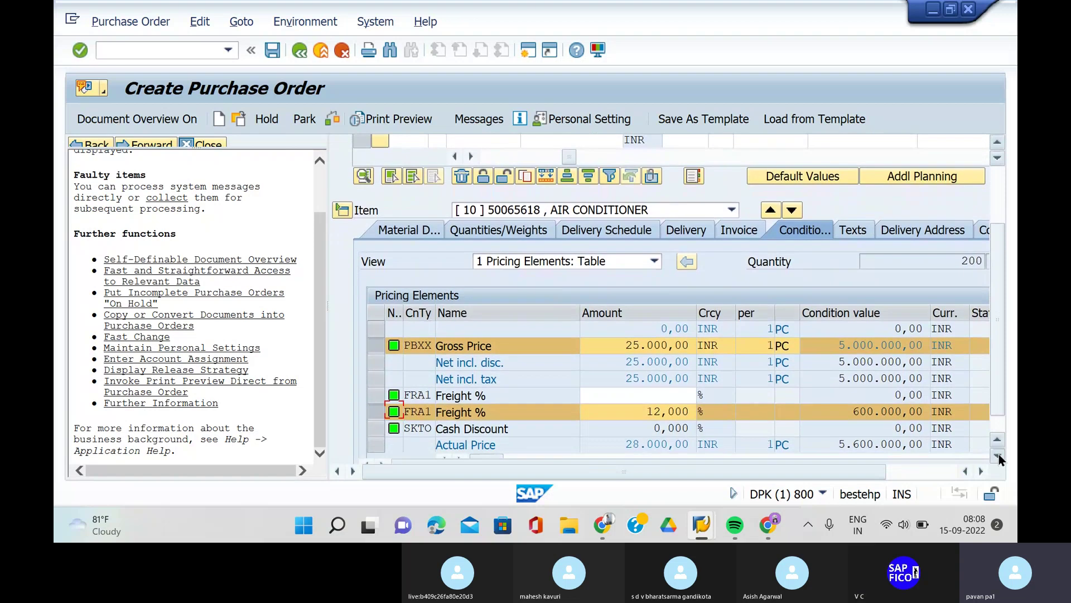
{"action": "left_click", "coordinate": [999, 454]}
{"action": "left_click", "coordinate": [999, 454]}
{"action": "left_click", "coordinate": [999, 454]}
{"action": "left_click", "coordinate": [998, 454]}
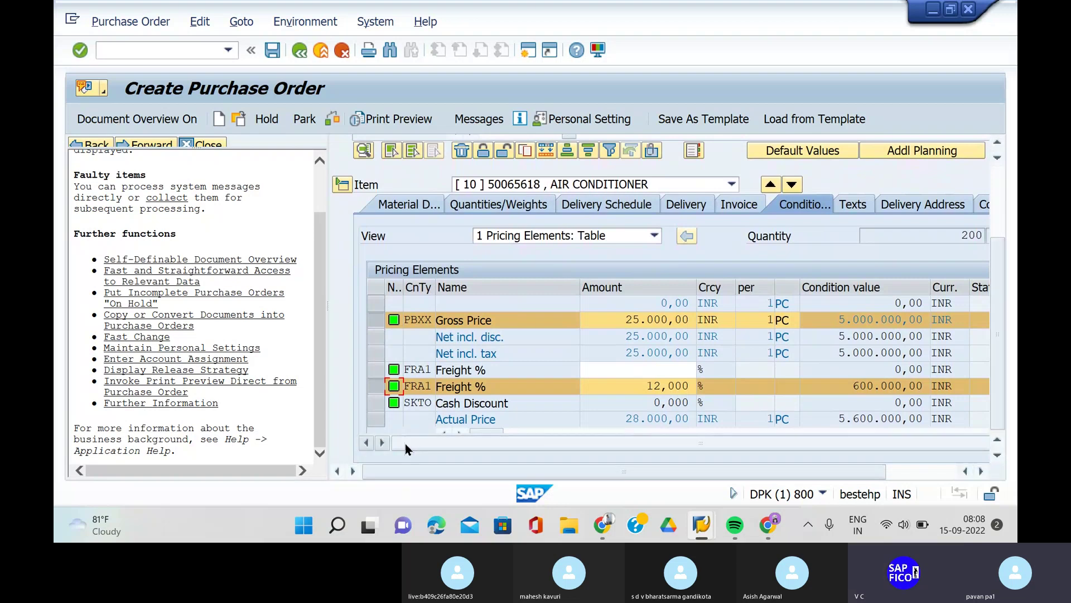
Refresh item 10's conditions and examine all pricing elements from Gross Price through Cash Discount to Actual Price
{"action": "left_click", "coordinate": [381, 443]}
{"action": "left_click", "coordinate": [375, 446]}
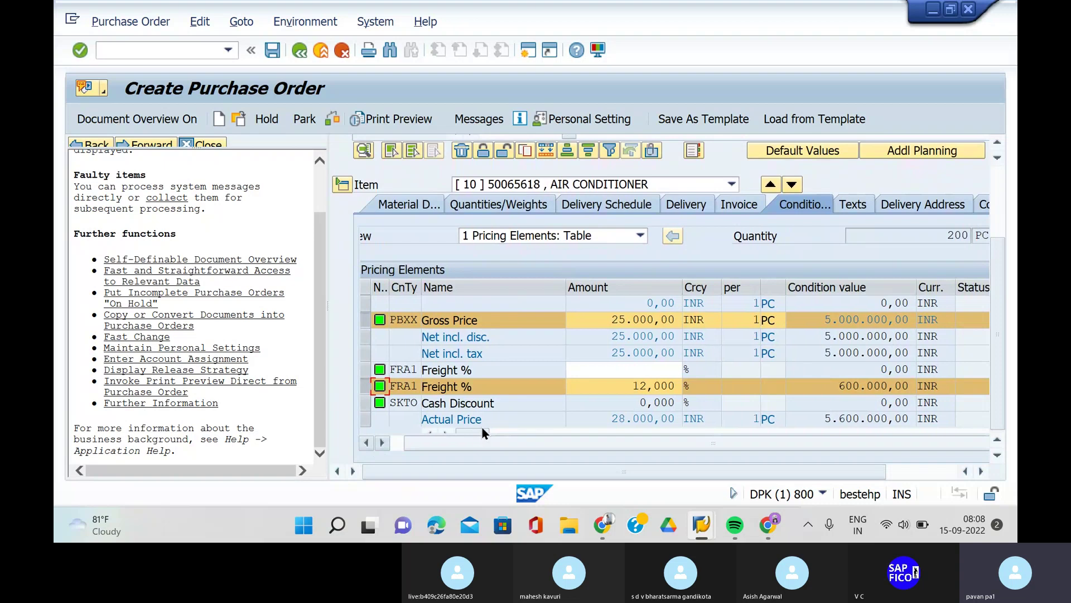
{"action": "key", "text": "Return"}
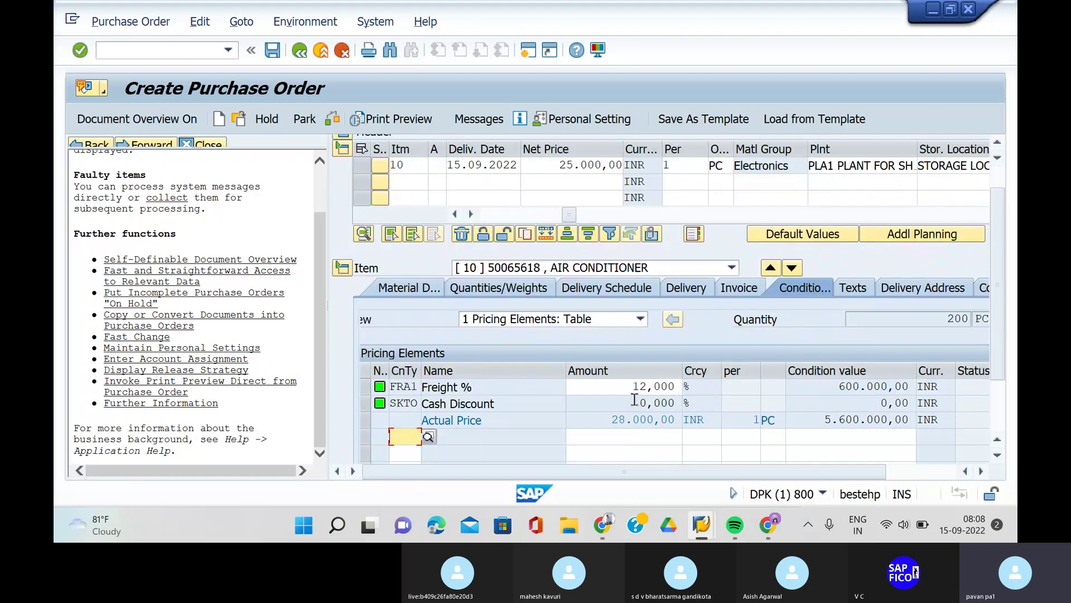
{"action": "key", "text": "Return"}
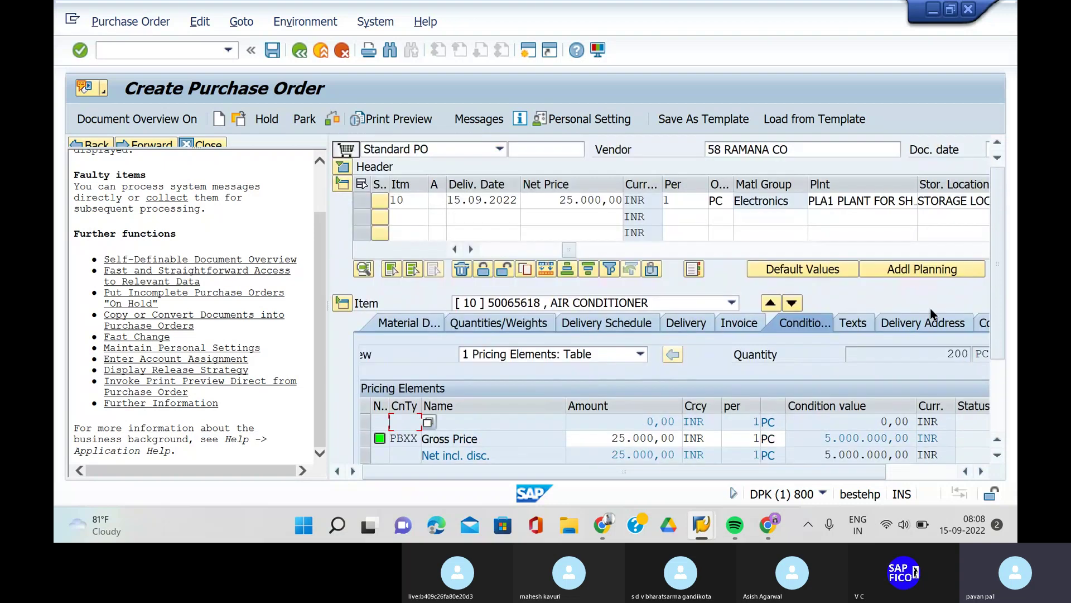
{"action": "left_click", "coordinate": [997, 455]}
{"action": "left_click", "coordinate": [998, 455]}
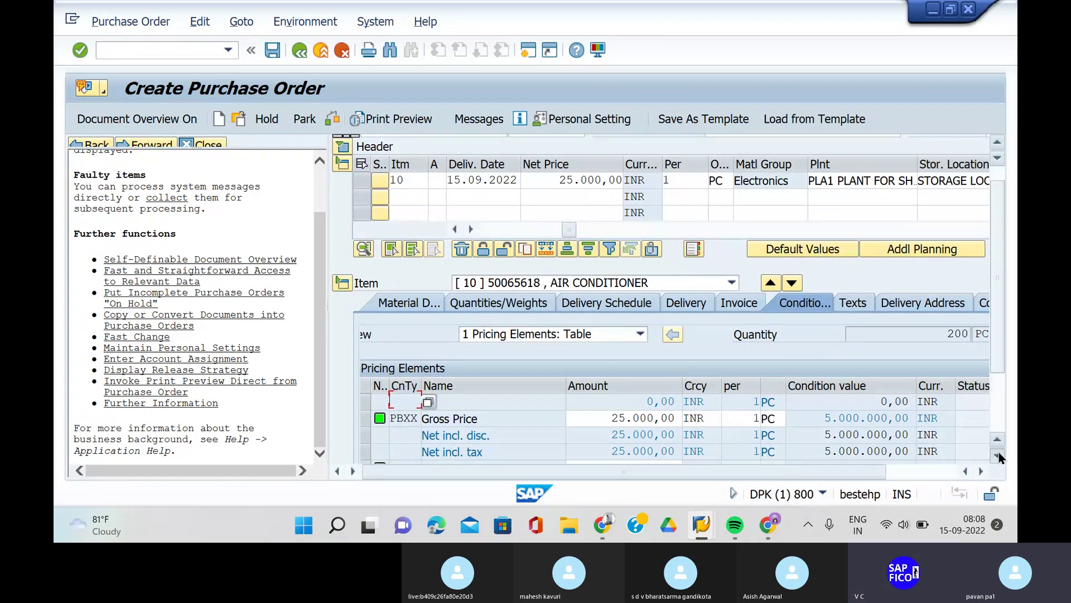
{"action": "left_click", "coordinate": [998, 455]}
{"action": "left_click", "coordinate": [998, 455]}
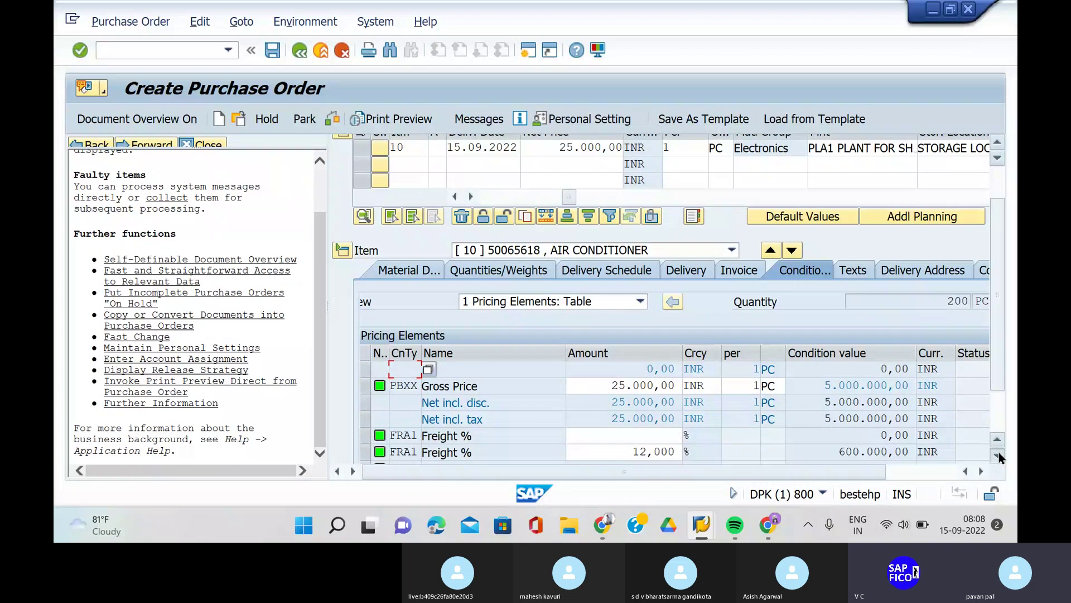
{"action": "left_click", "coordinate": [998, 455]}
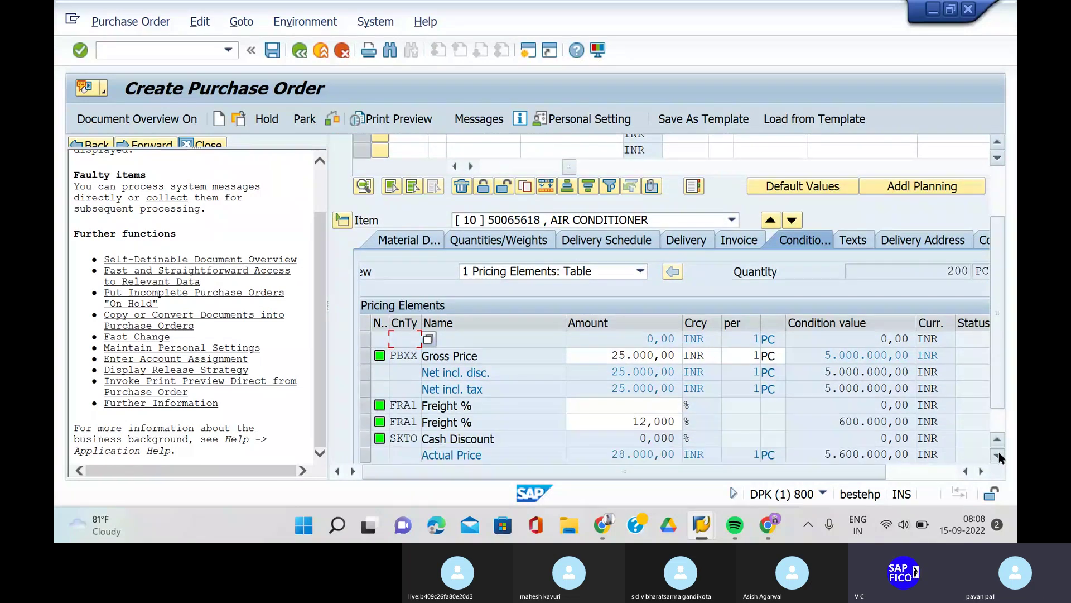
{"action": "left_click", "coordinate": [998, 454]}
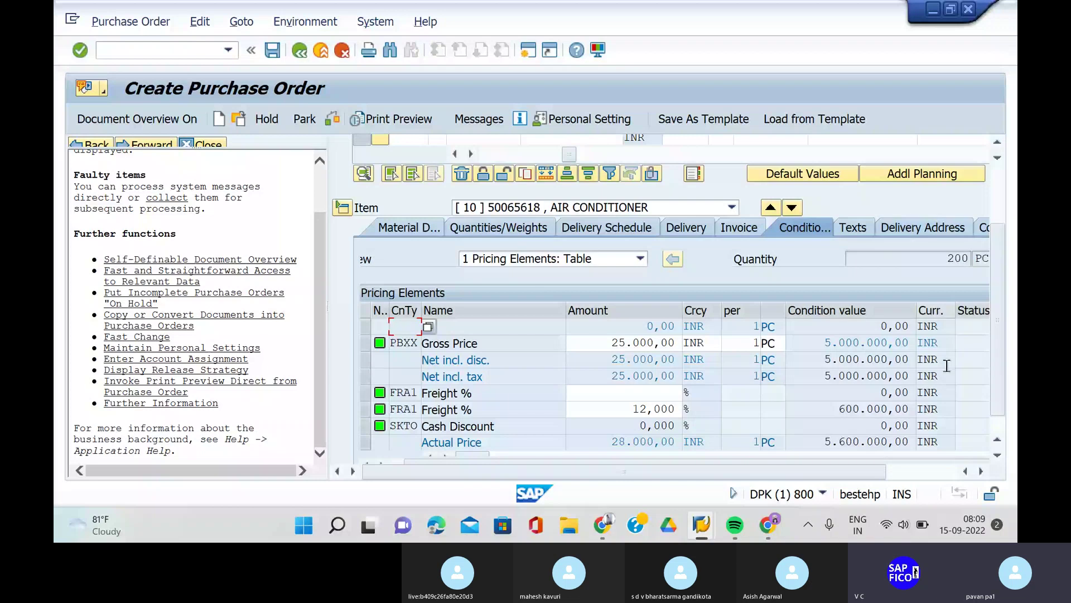
{"action": "left_click", "coordinate": [998, 455]}
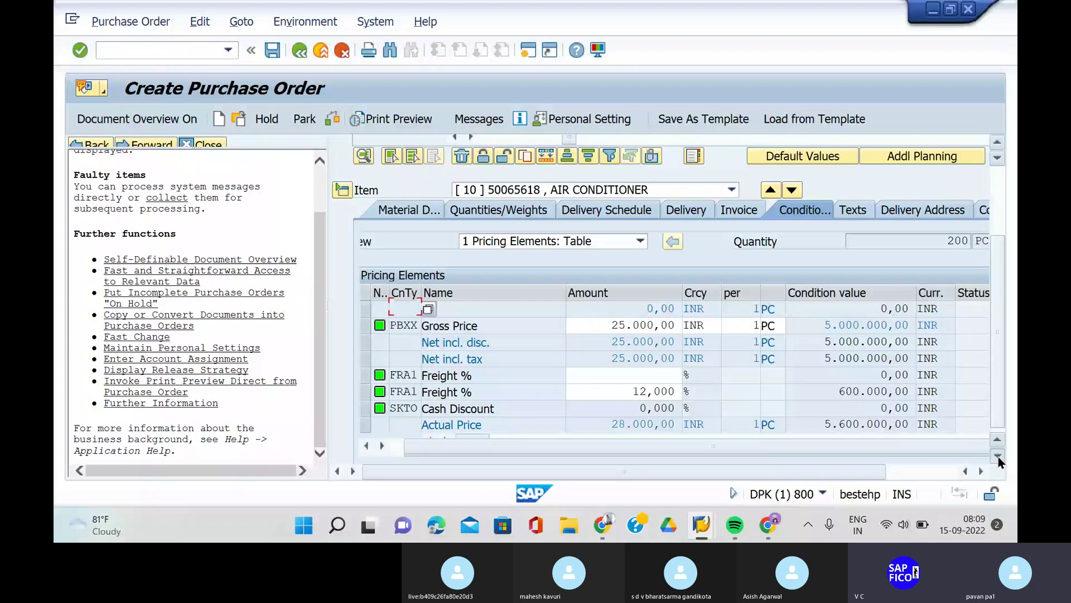
{"action": "left_click", "coordinate": [999, 457]}
Select the PBXX Gross Price and 12% FRA1 Freight rows and check their currency and status columns
{"action": "left_click", "coordinate": [982, 472]}
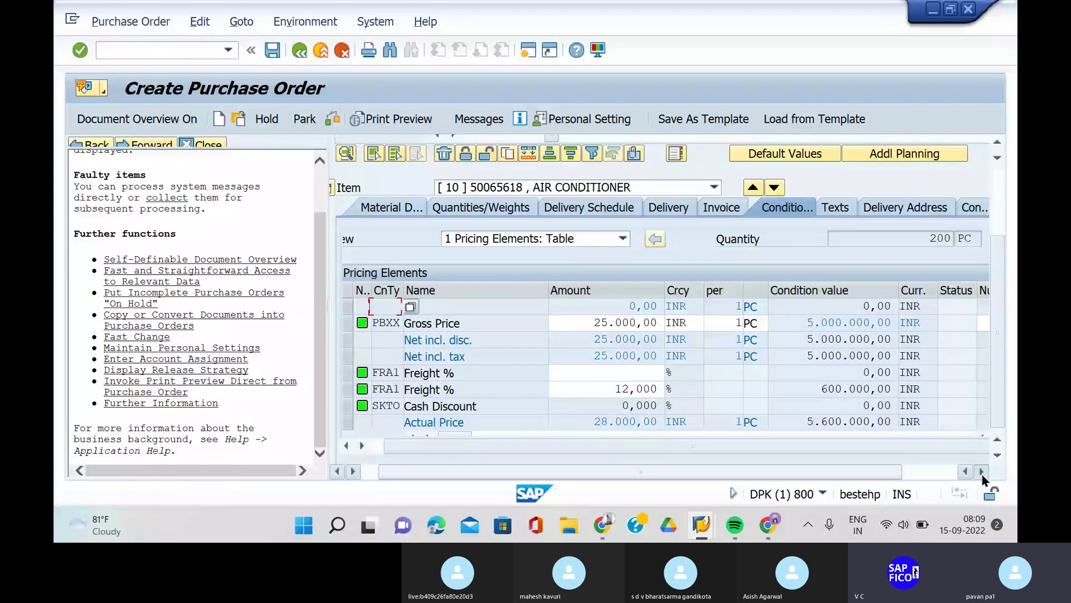
{"action": "left_click", "coordinate": [982, 472]}
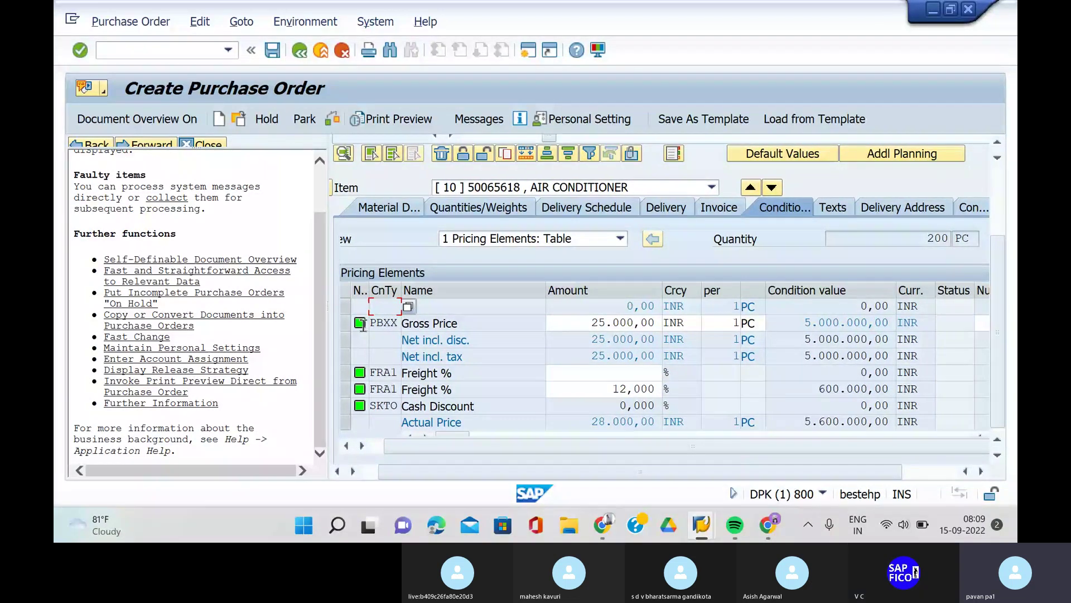
{"action": "left_click", "coordinate": [345, 323]}
{"action": "left_click", "coordinate": [347, 388]}
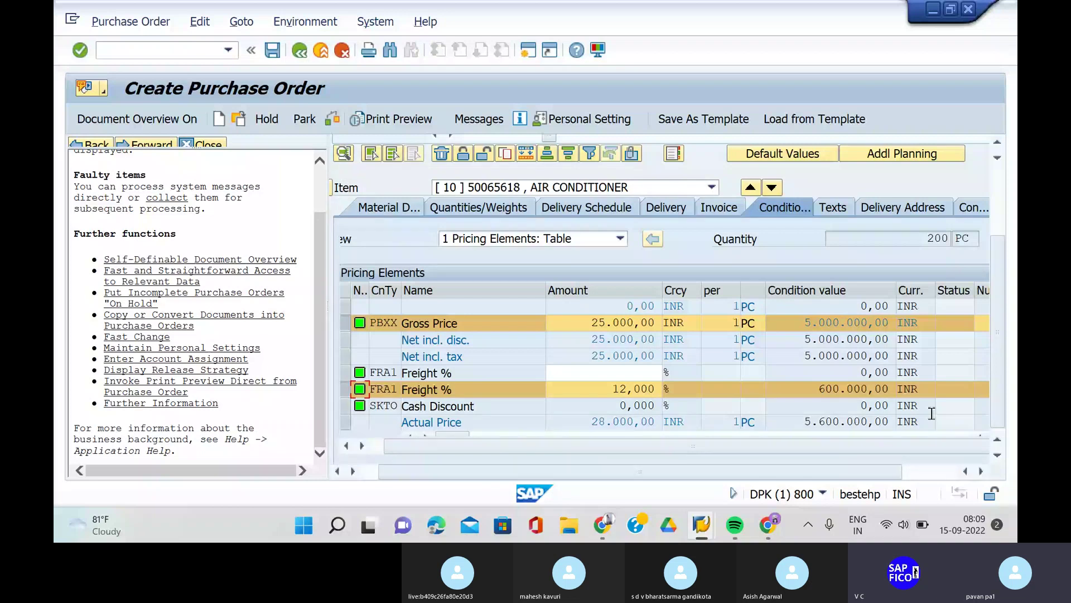
{"action": "left_click", "coordinate": [997, 456]}
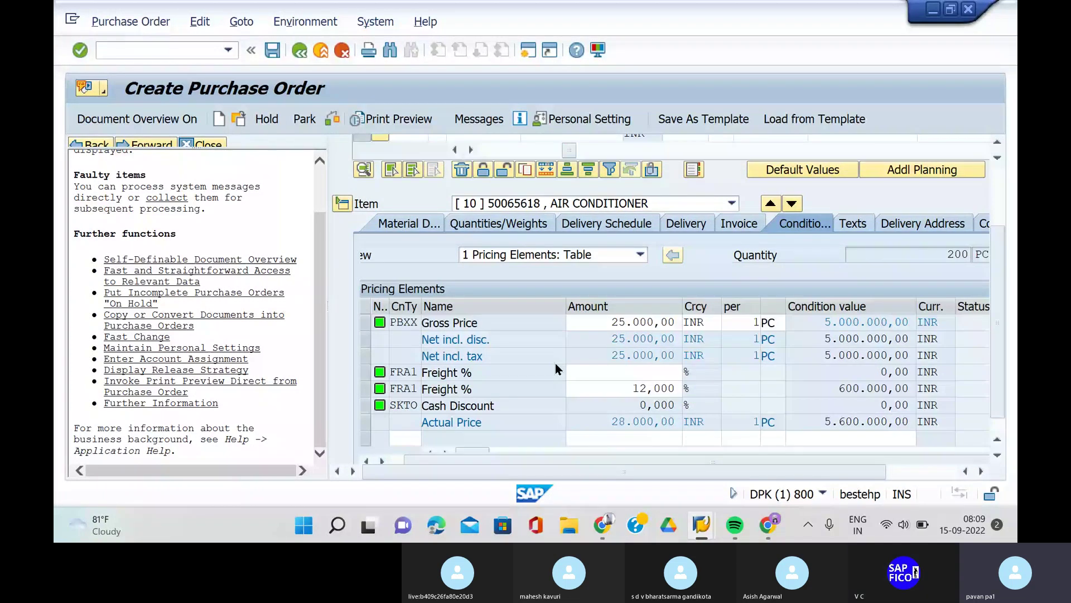
Recalculate item 10's pricing, review its condition list, and highlight the 12% FRA1 Freight and PBXX Gross Price rows
{"action": "key", "text": "Return"}
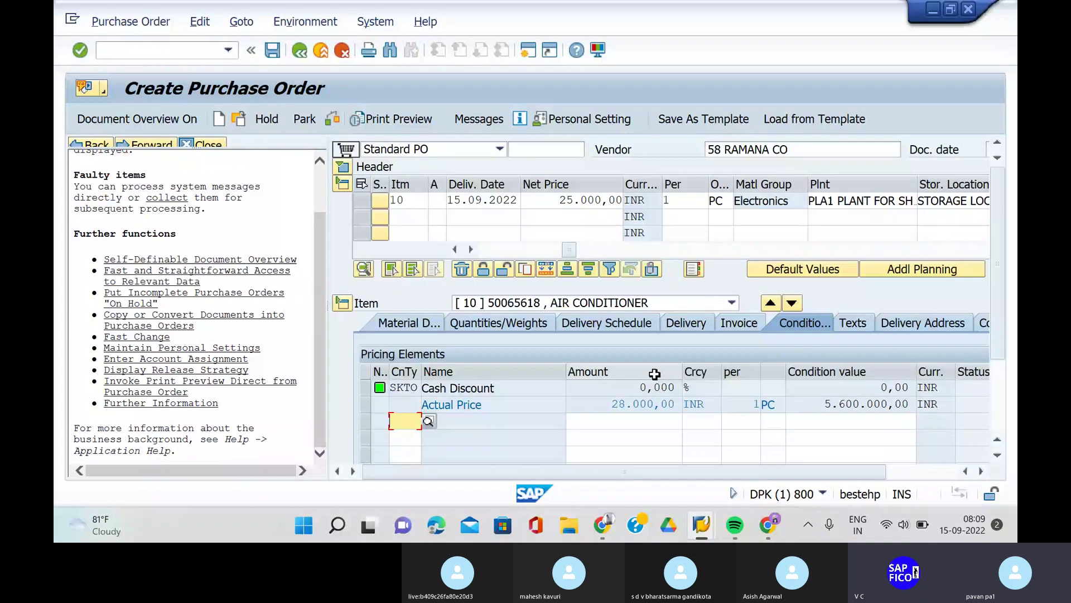
{"action": "scroll", "coordinate": [599, 418], "scroll_direction": "up", "scroll_amount": 1}
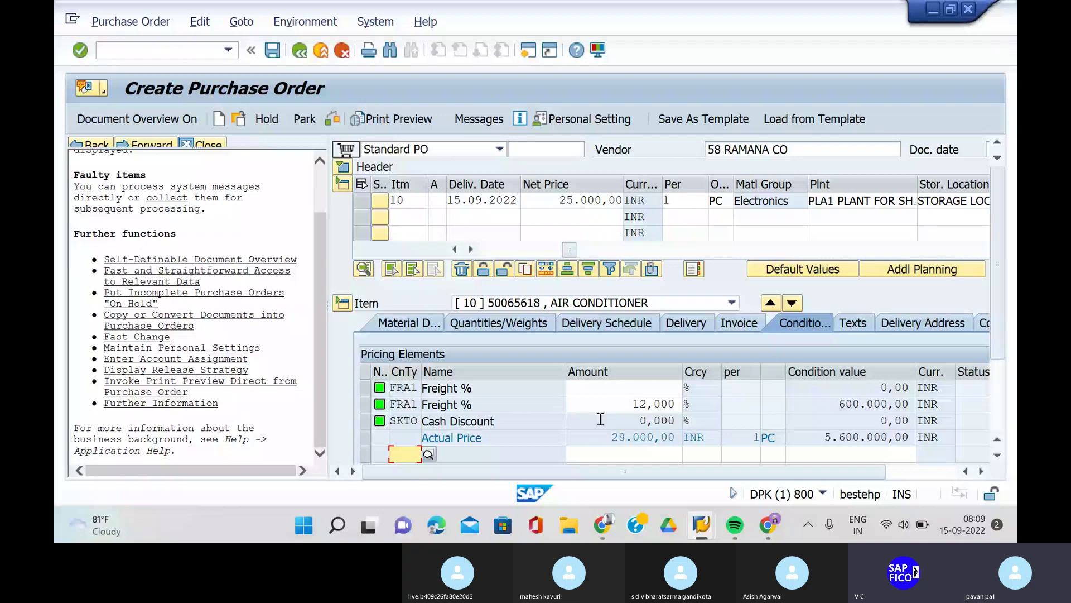
{"action": "scroll", "coordinate": [600, 419], "scroll_direction": "up", "scroll_amount": 2}
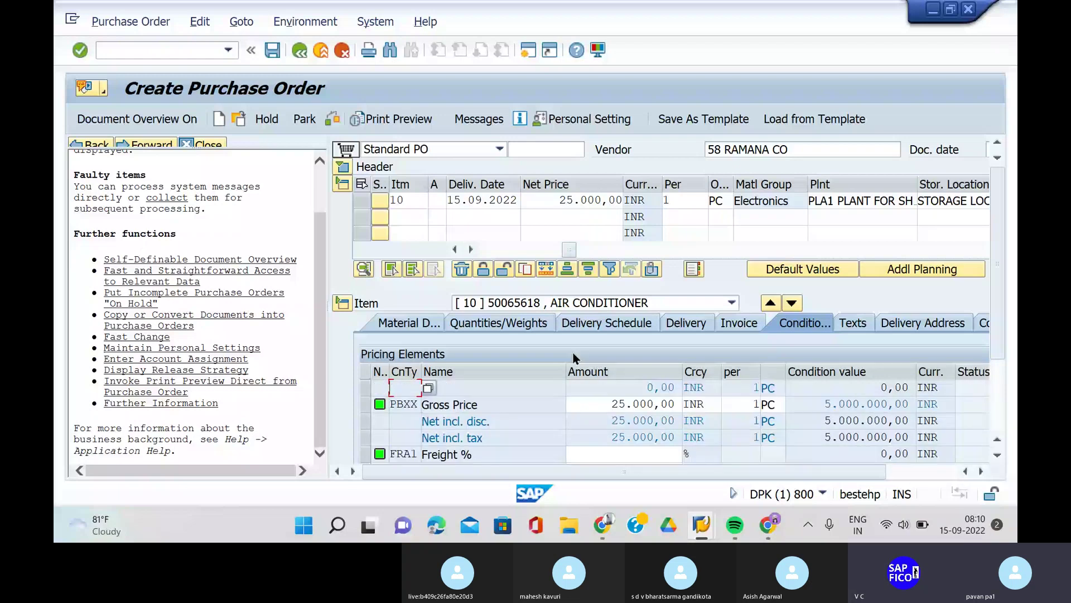
{"action": "scroll", "coordinate": [573, 358], "scroll_direction": "down", "scroll_amount": 3}
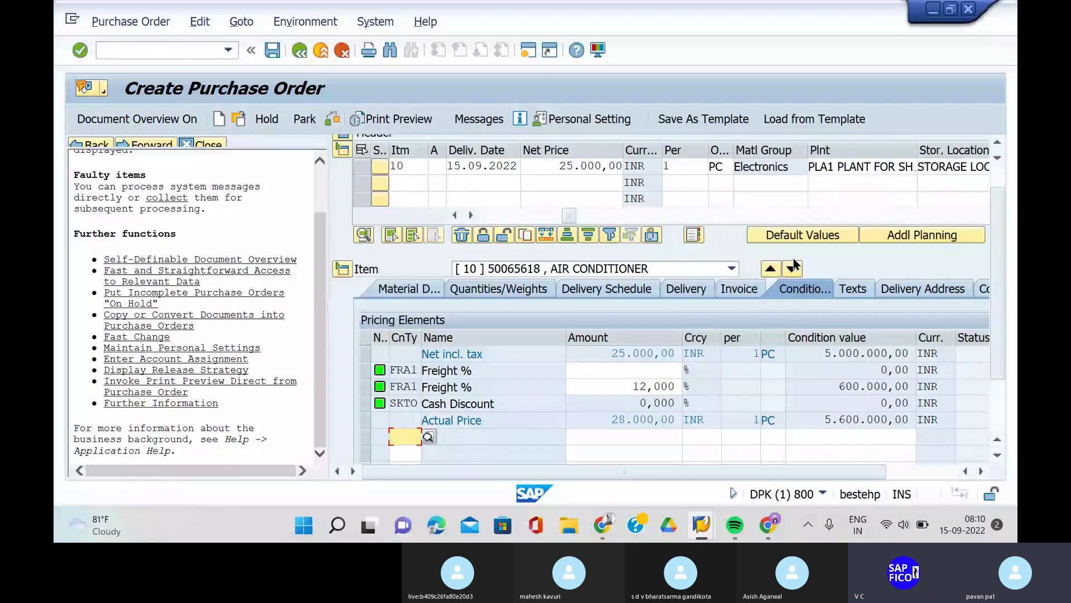
{"action": "scroll", "coordinate": [375, 411], "scroll_direction": "up", "scroll_amount": 2}
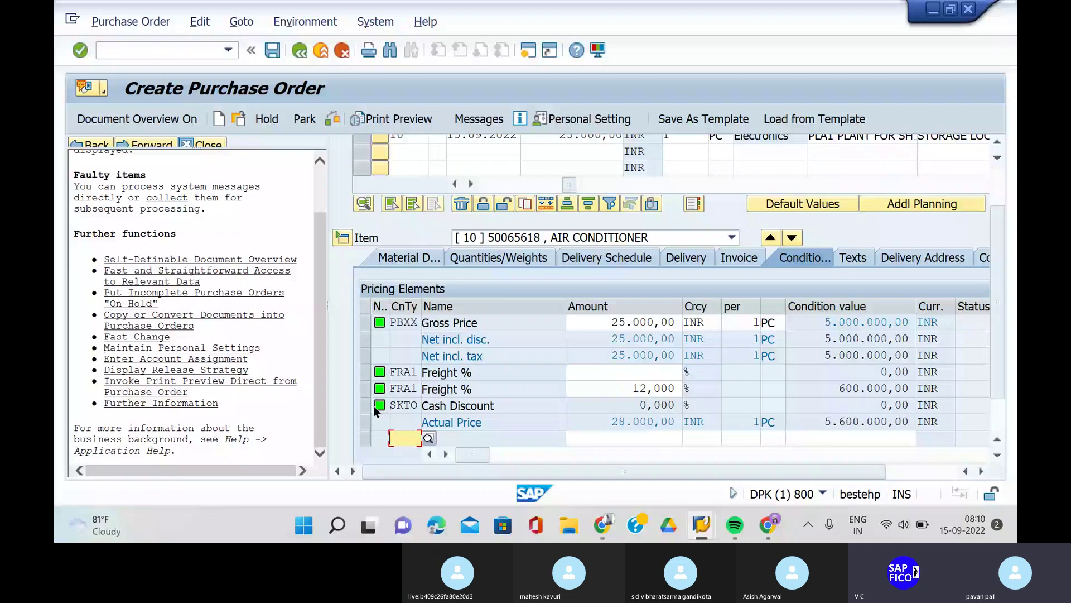
{"action": "left_click", "coordinate": [367, 390]}
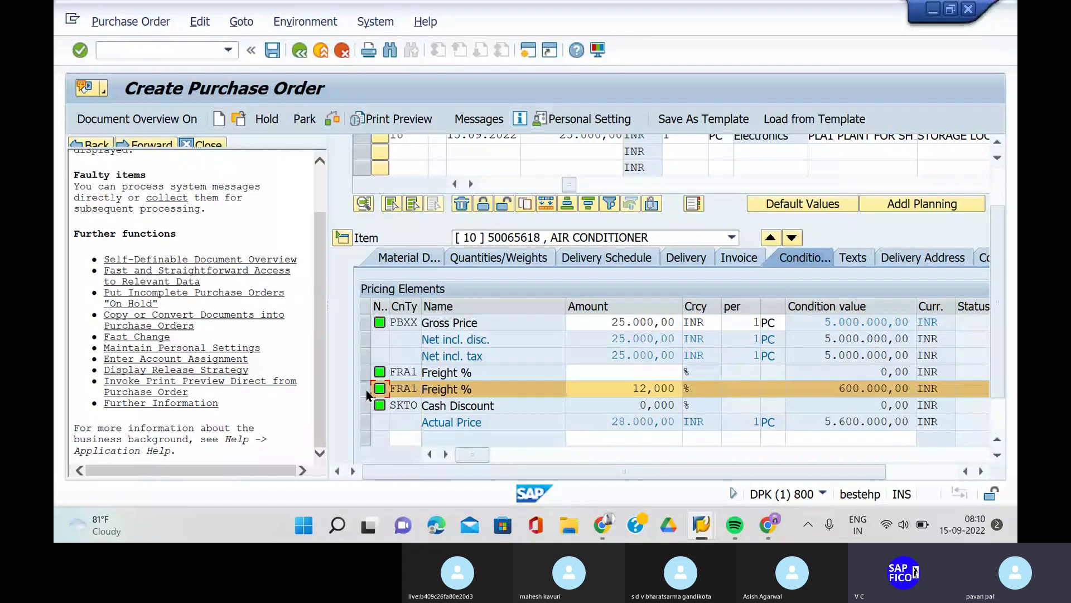
{"action": "left_click", "coordinate": [366, 324]}
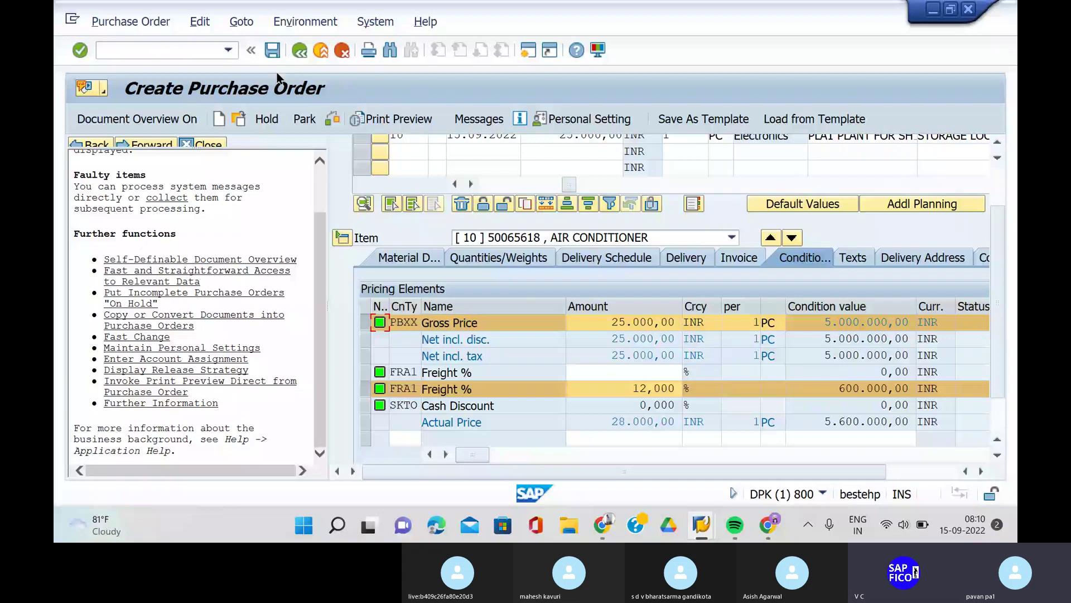
Save the standard purchase order for vendor RAMANA CO and bring the Create Purchase Order window to the front
{"action": "left_click", "coordinate": [272, 58]}
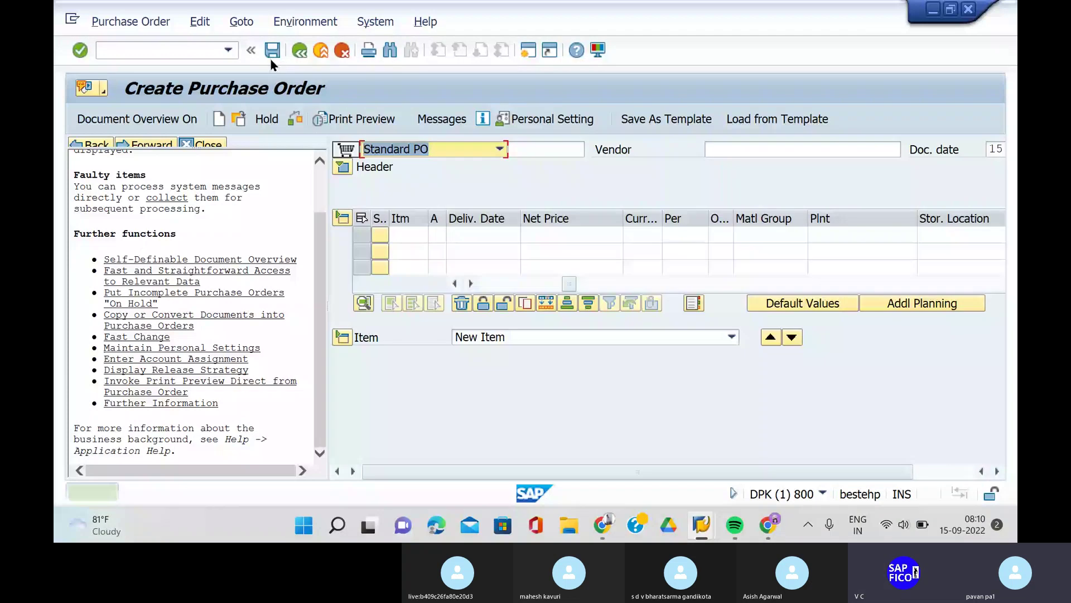
{"action": "mouse_move", "coordinate": [703, 537]}
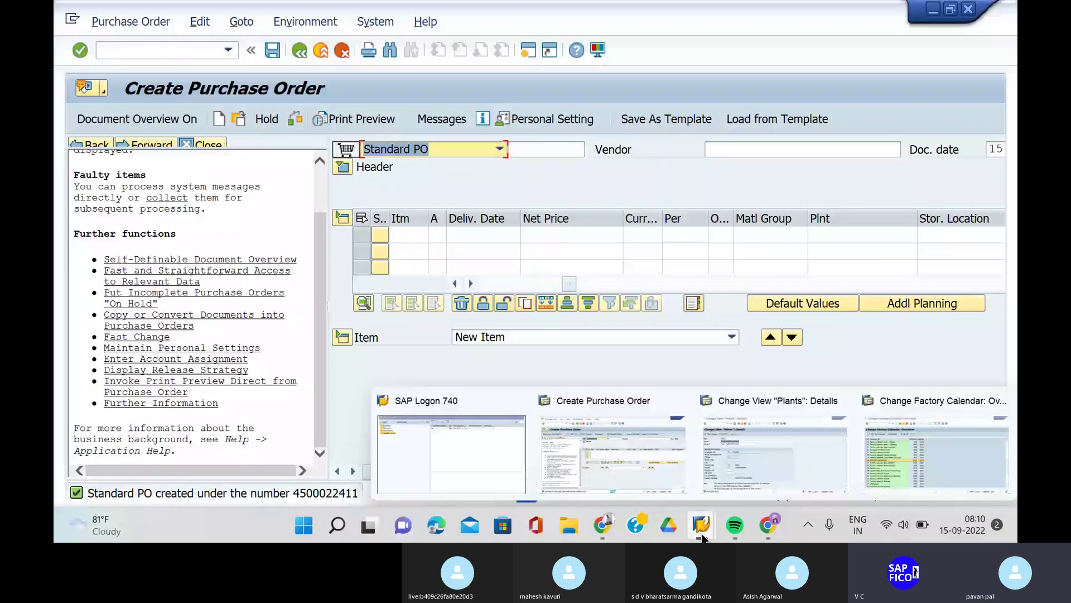
{"action": "left_click", "coordinate": [622, 488]}
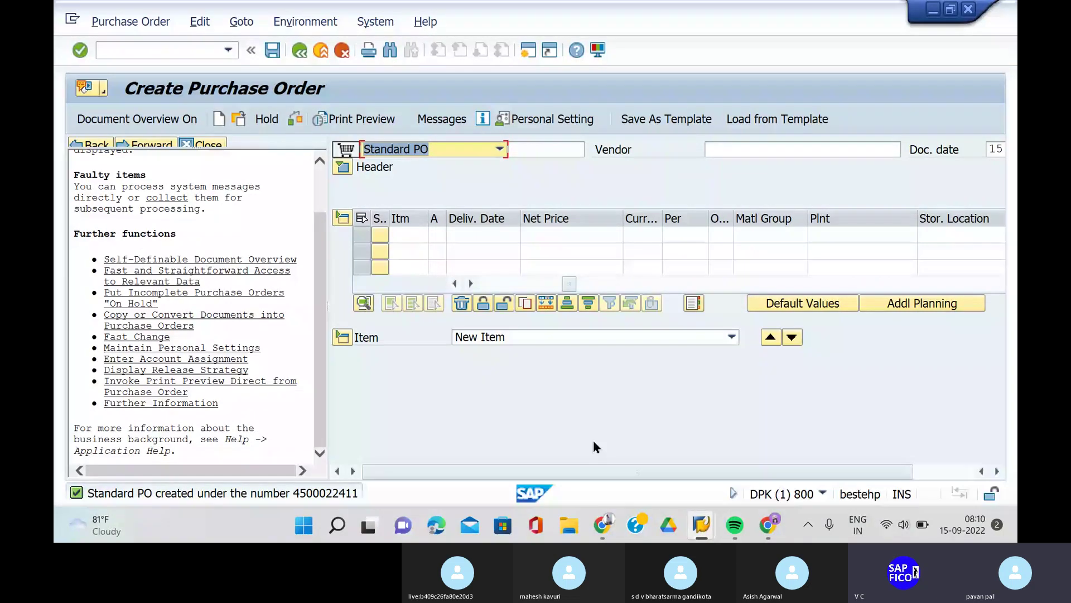